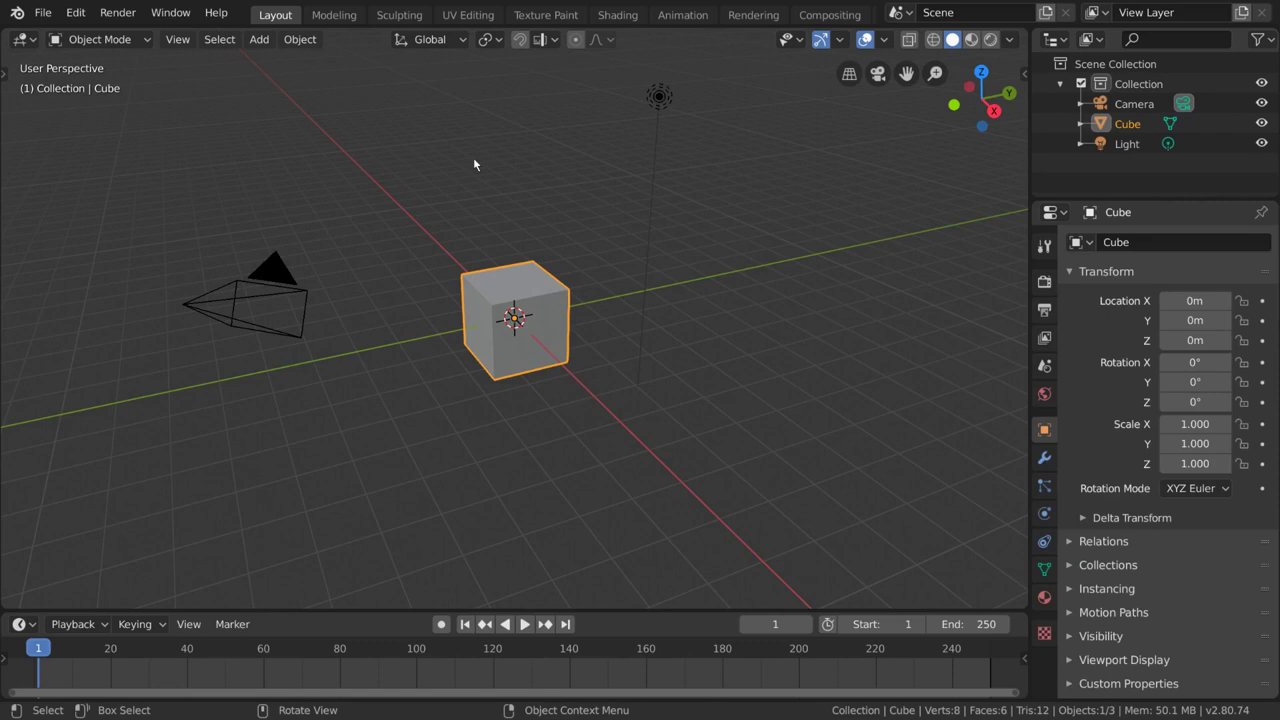
Select the Collection and its Camera, Cube and Light, toggling the Collection's visibility off and on.
left_click(1172, 90)
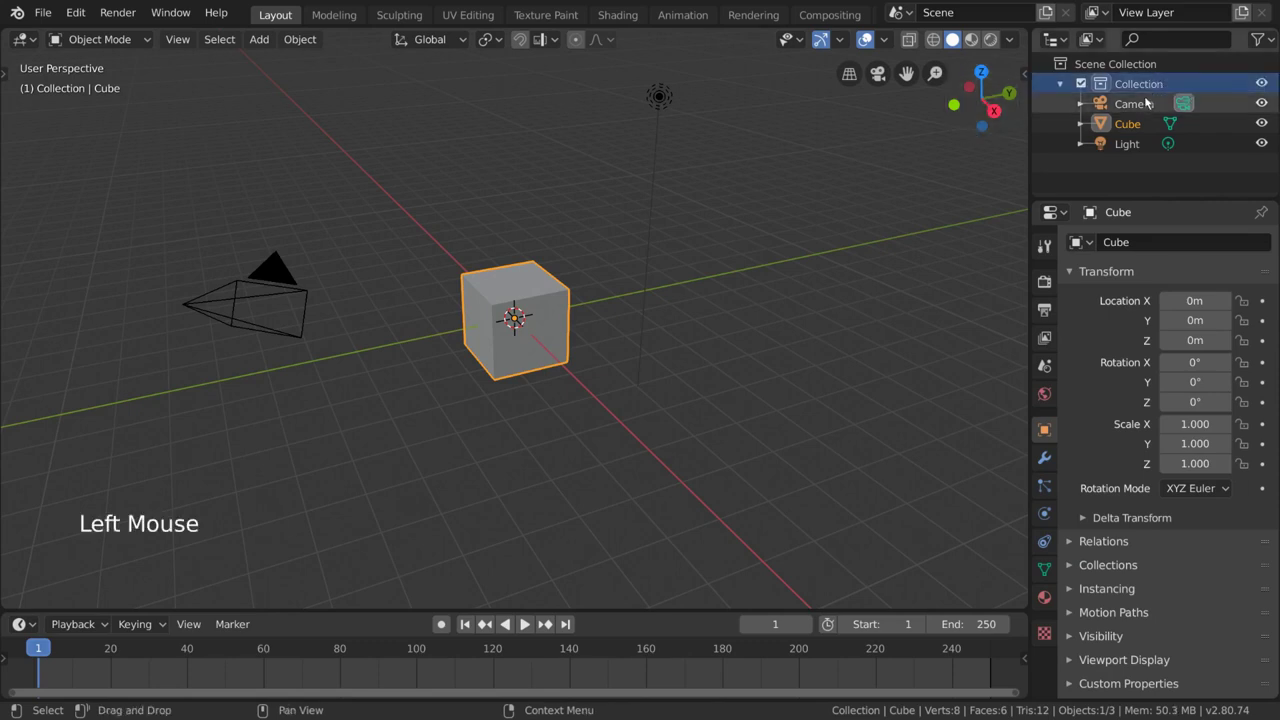
left_click(1147, 104)
left_click(1134, 124)
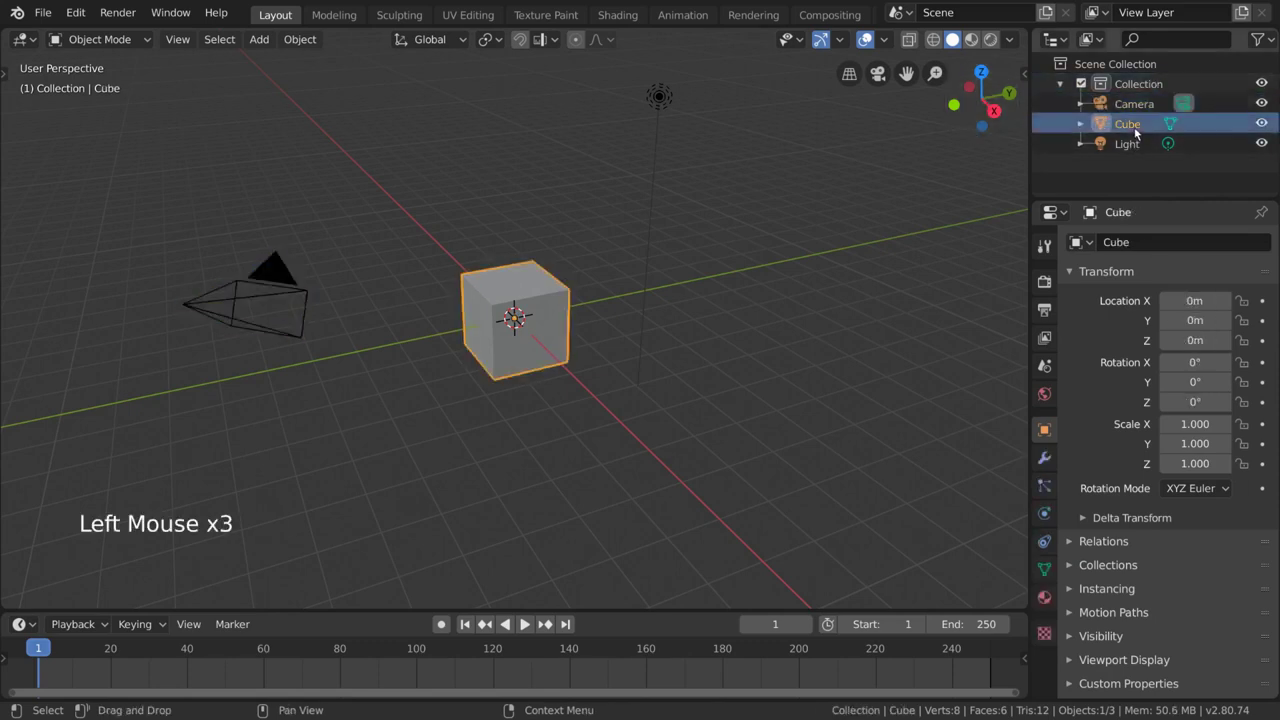
left_click(1130, 144)
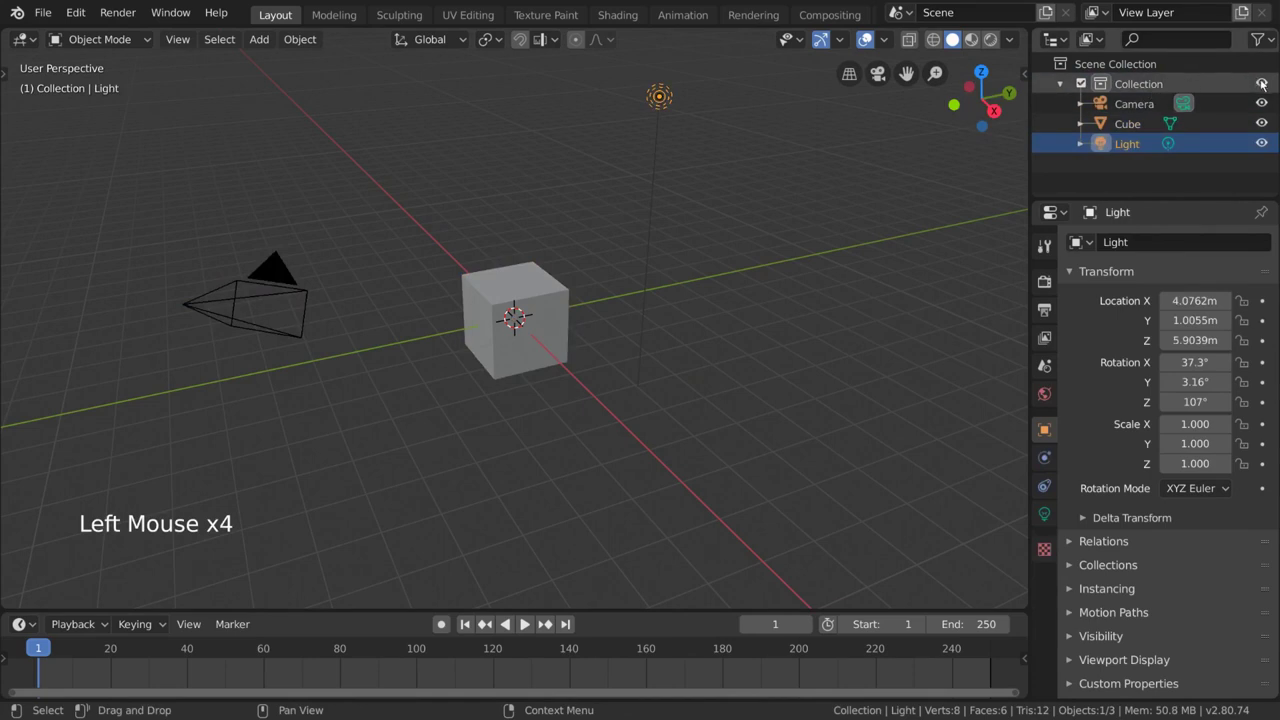
left_click(1262, 84)
left_click(1262, 84)
left_click(1138, 90)
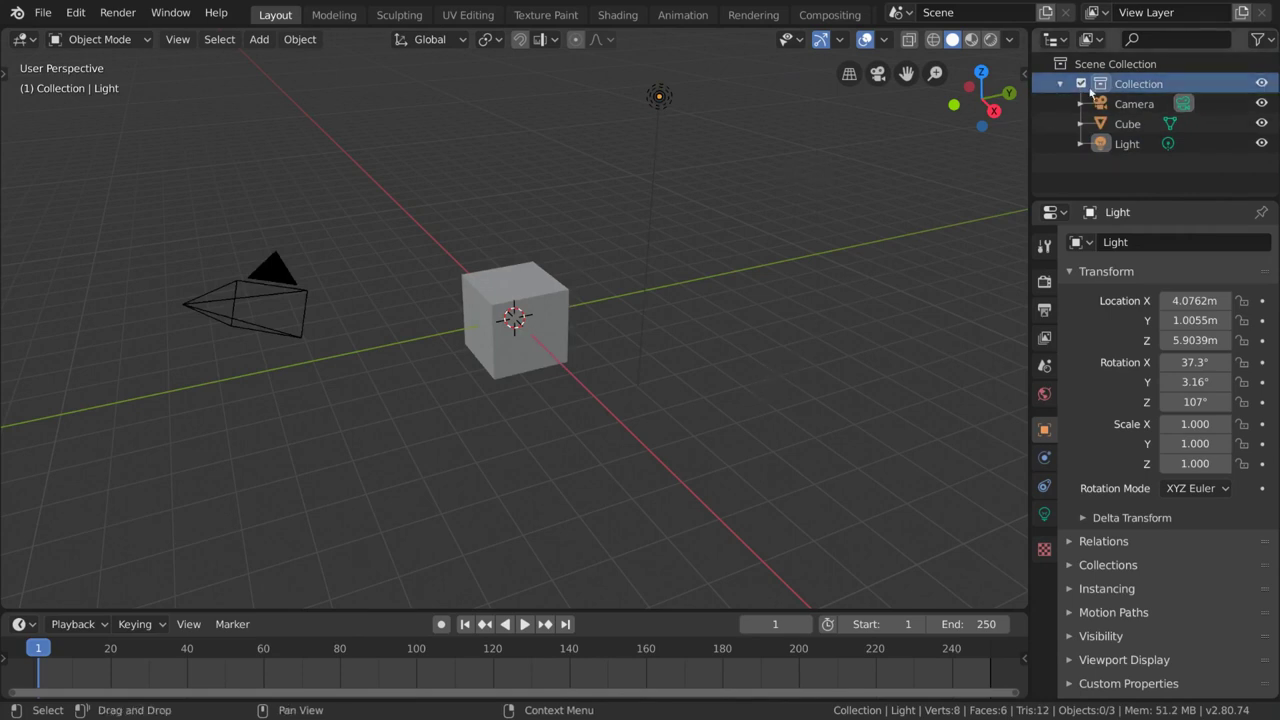
left_click(1151, 66)
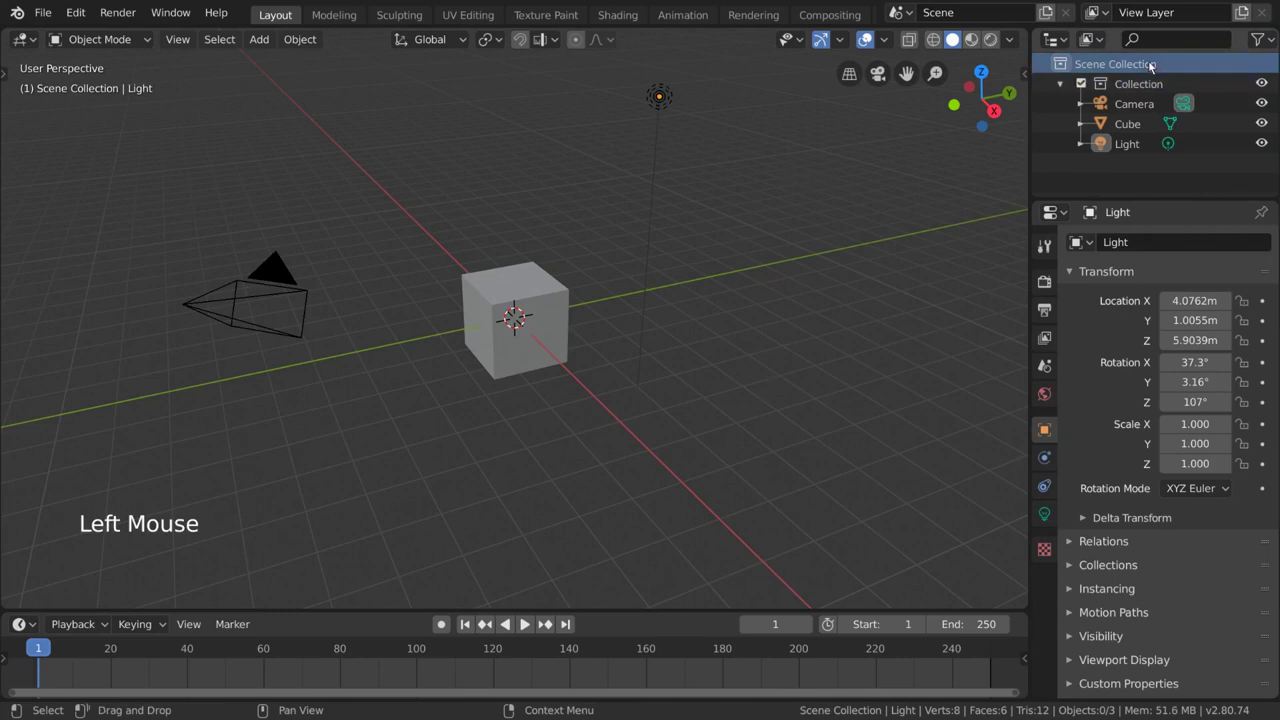
left_click(1163, 84)
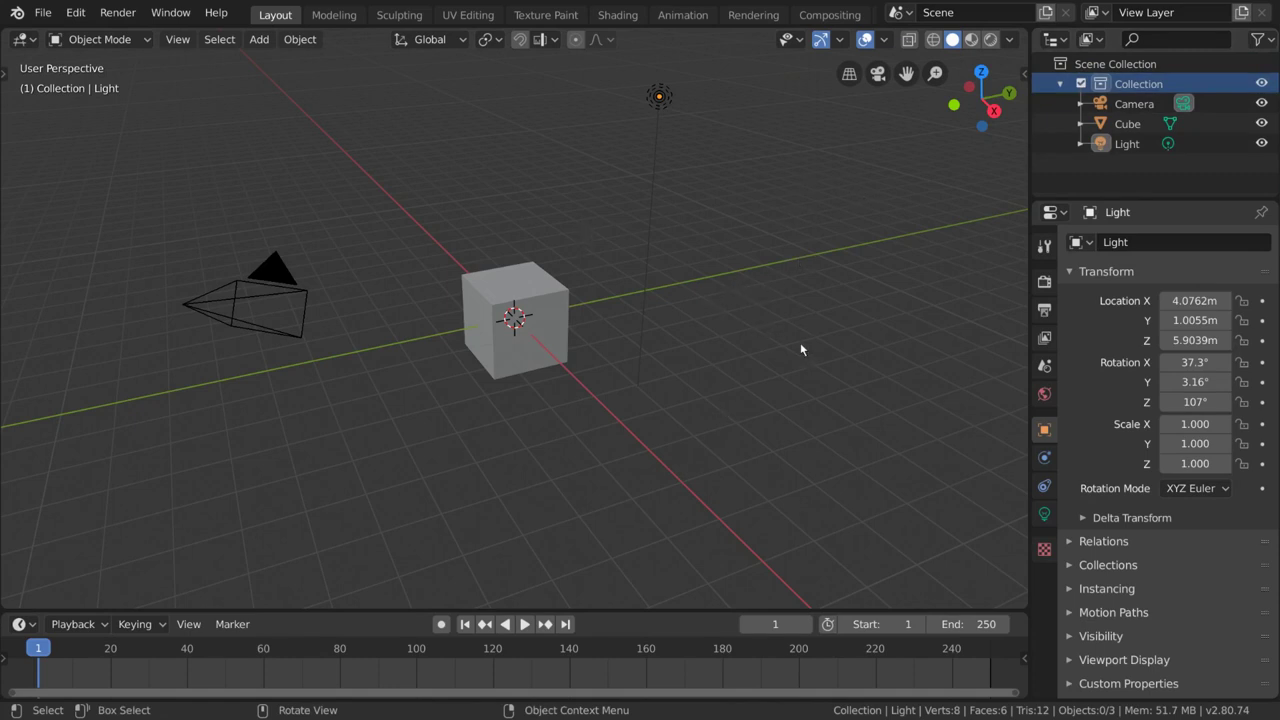
Scale the cube uniformly to 17.343.
left_click(561, 311)
key("s")
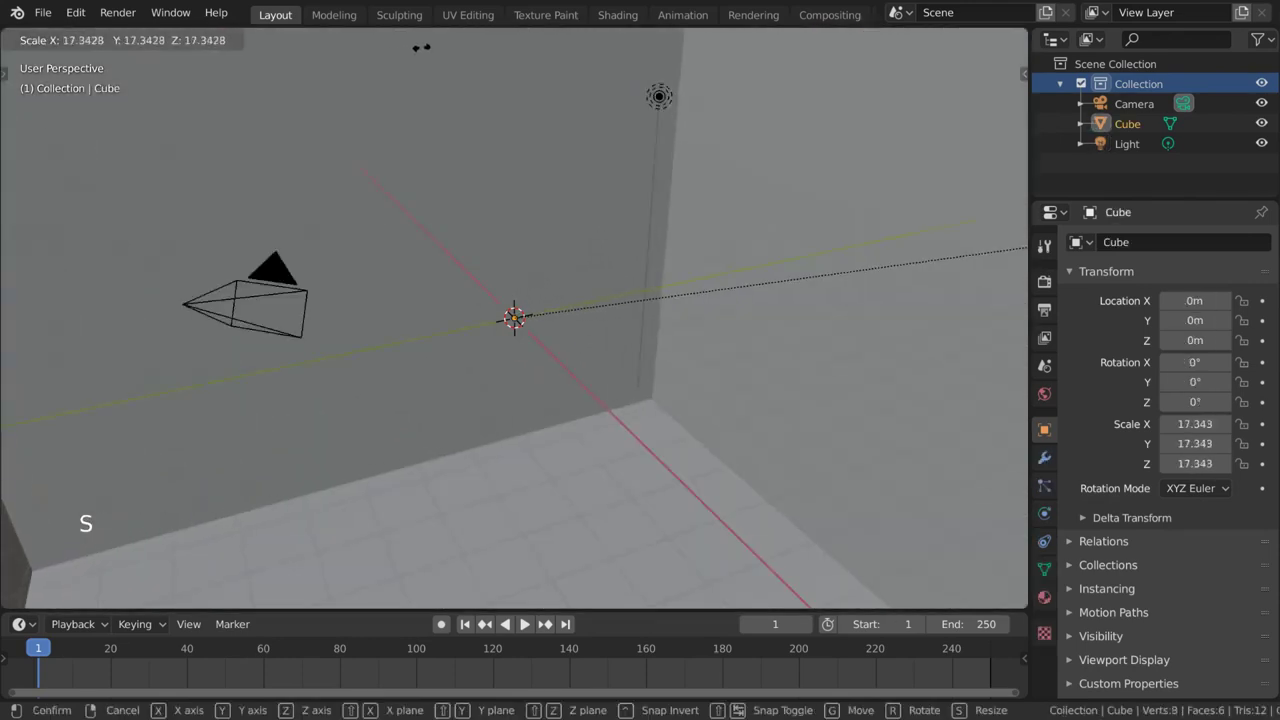
left_click(620, 173)
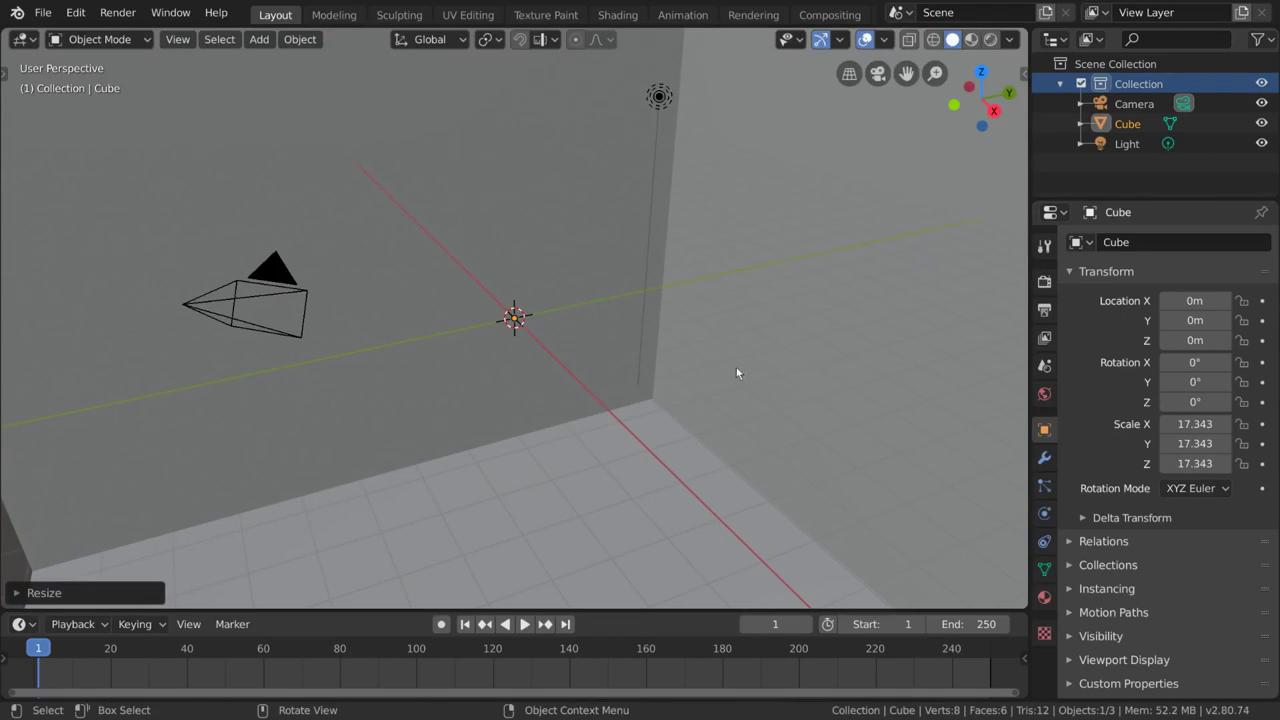
Add a Suzanne monkey head mesh at the origin.
left_click(259, 39)
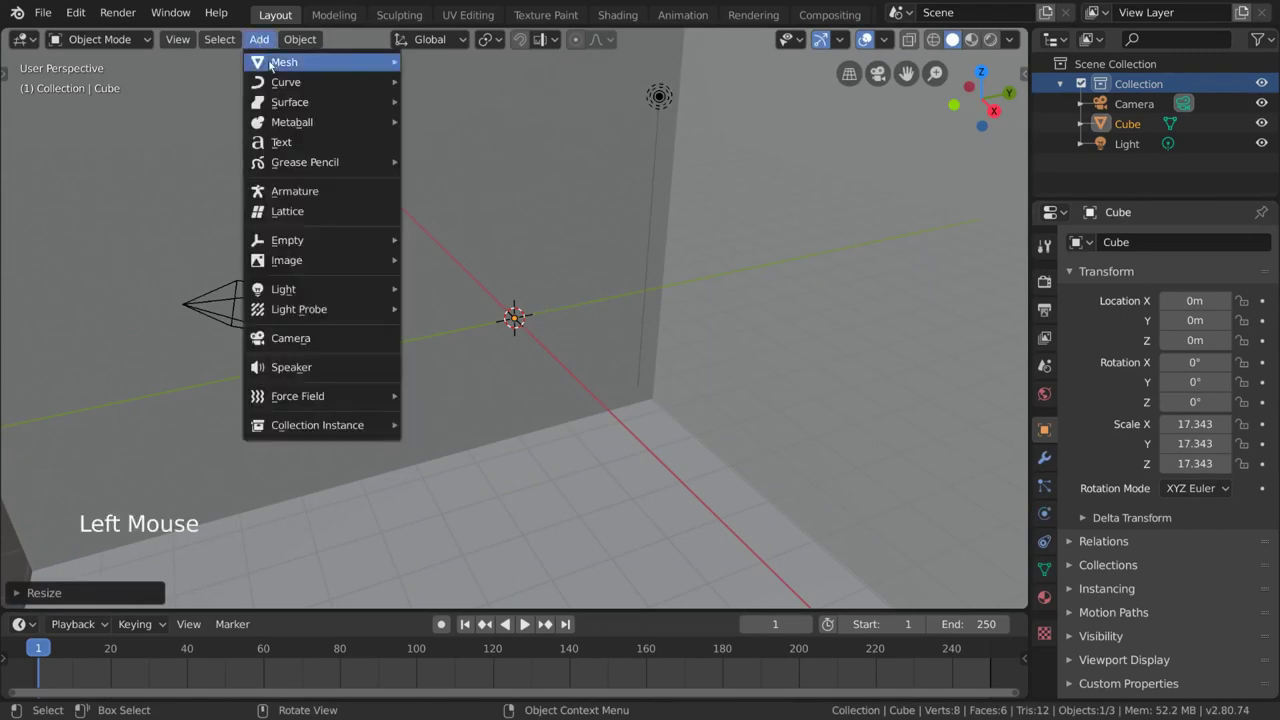
mouse_move(272, 62)
left_click(508, 252)
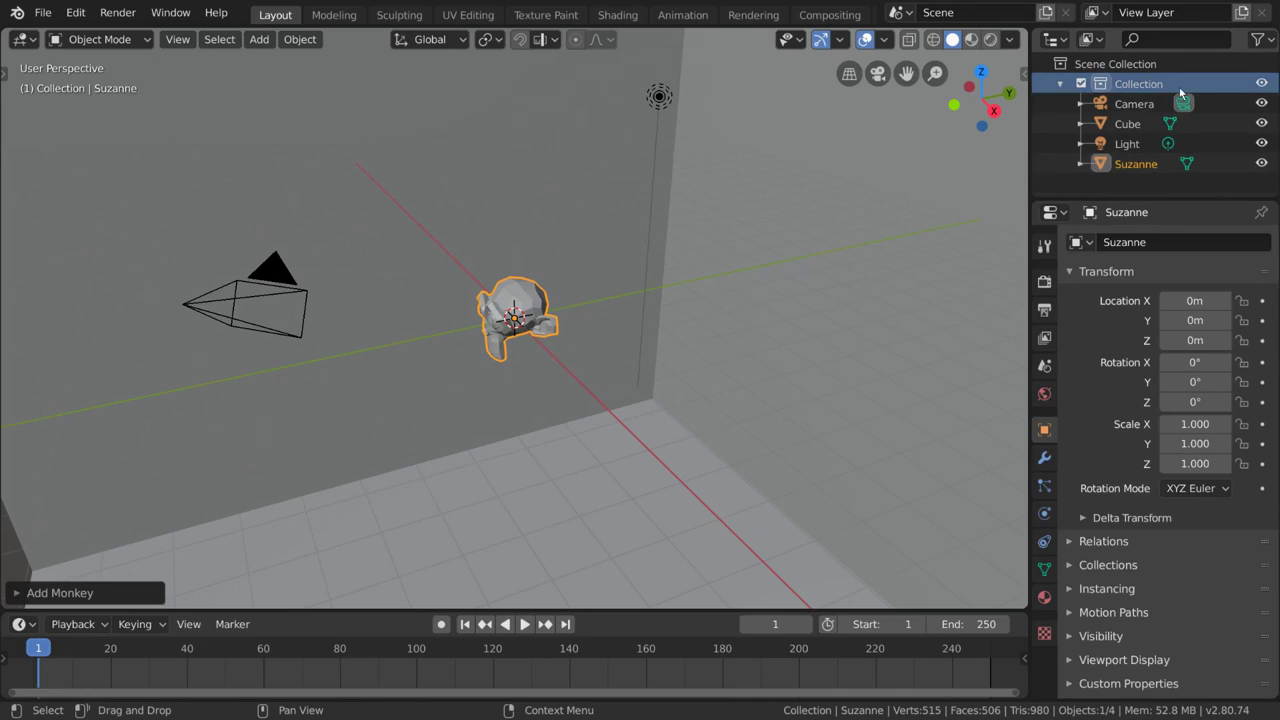
left_click(1060, 84)
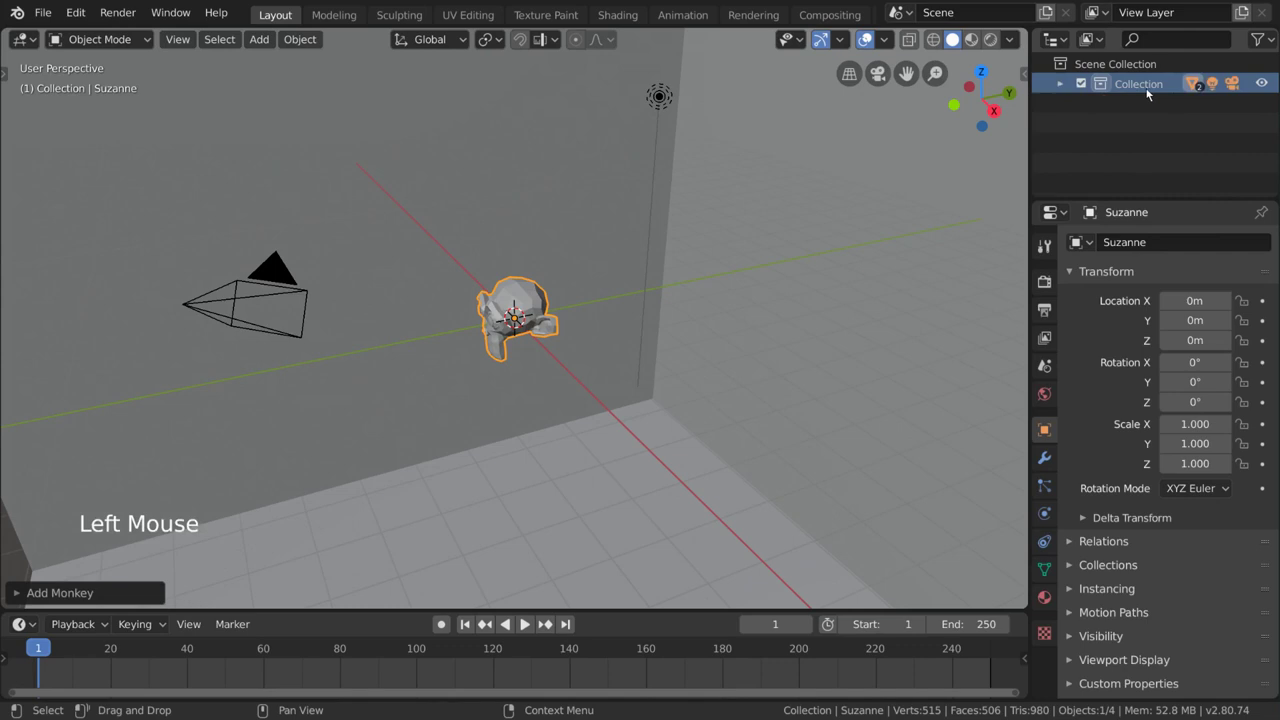
left_click(1061, 84)
left_click(1061, 84)
left_click(1061, 85)
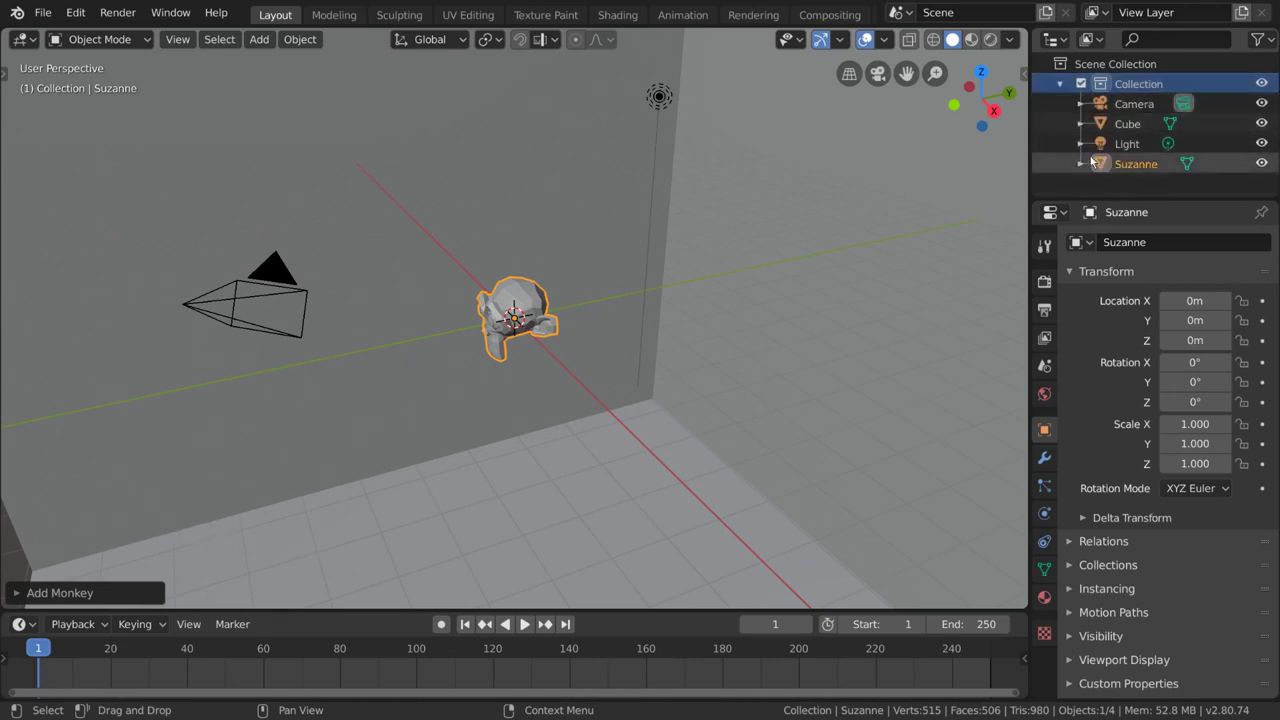
key("KP_Subtract")
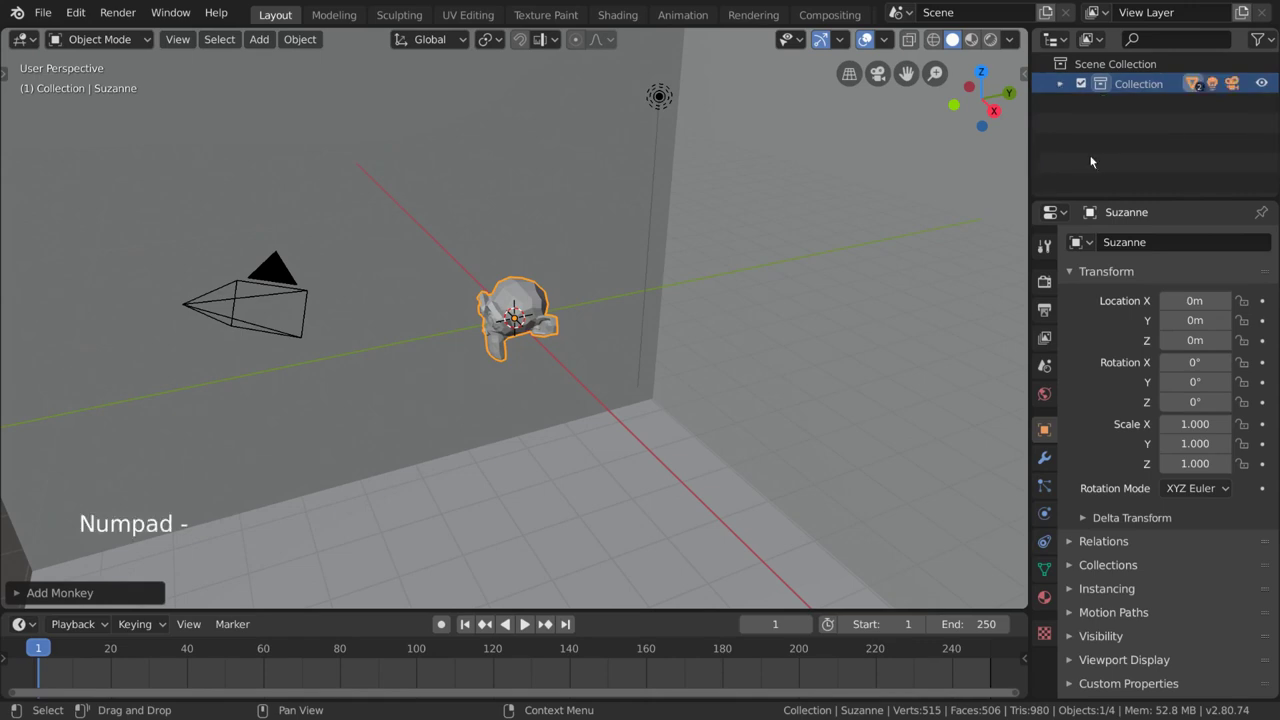
key("KP_Add")
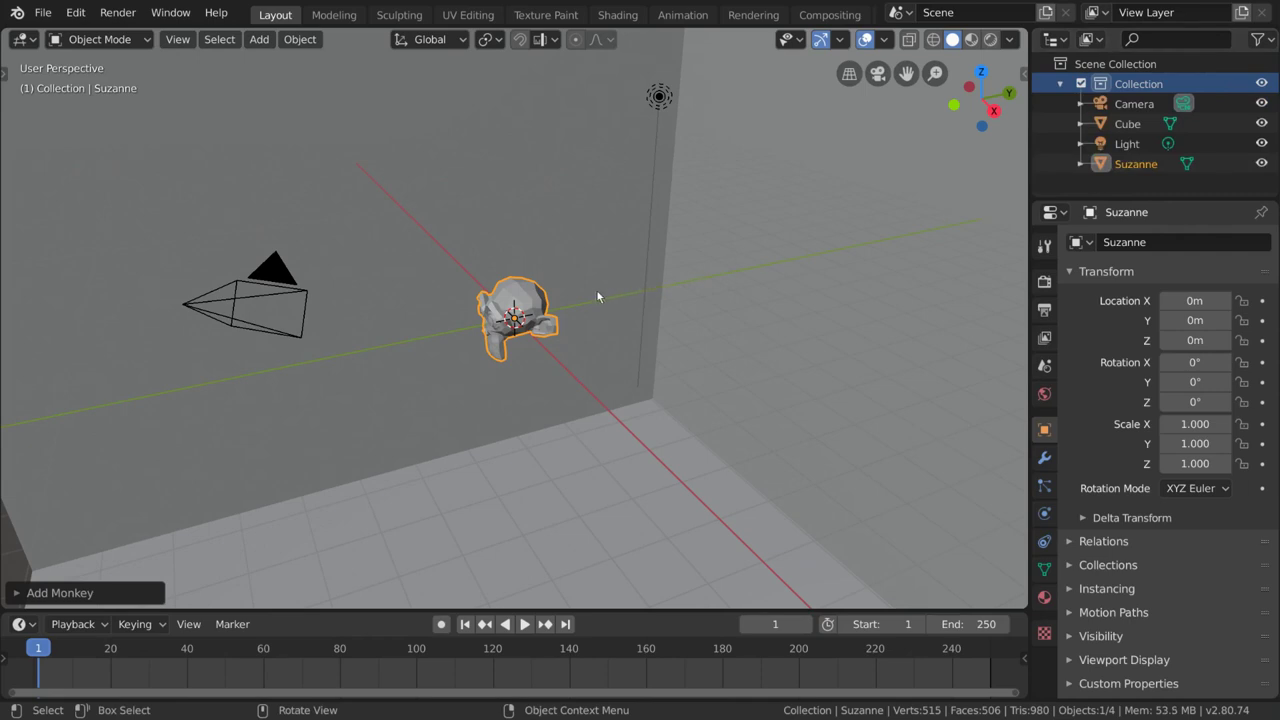
key("shift")
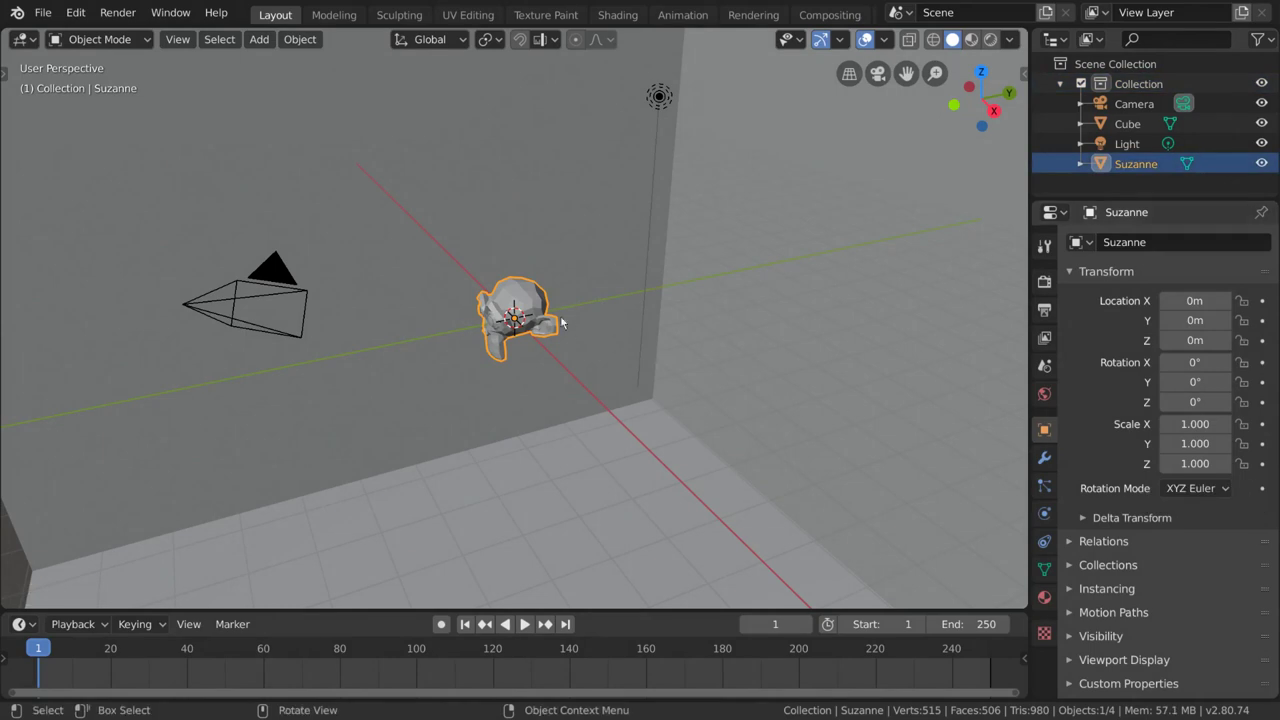
left_click(533, 298)
right_click(681, 358)
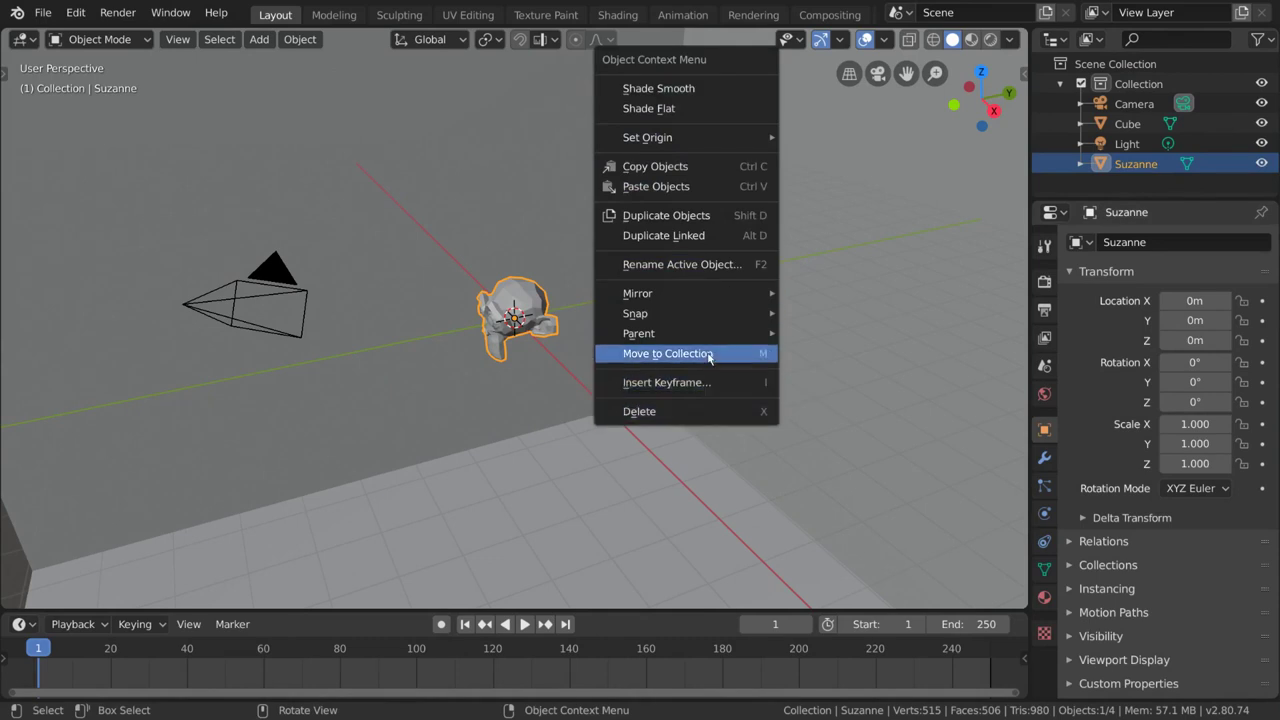
left_click(754, 356)
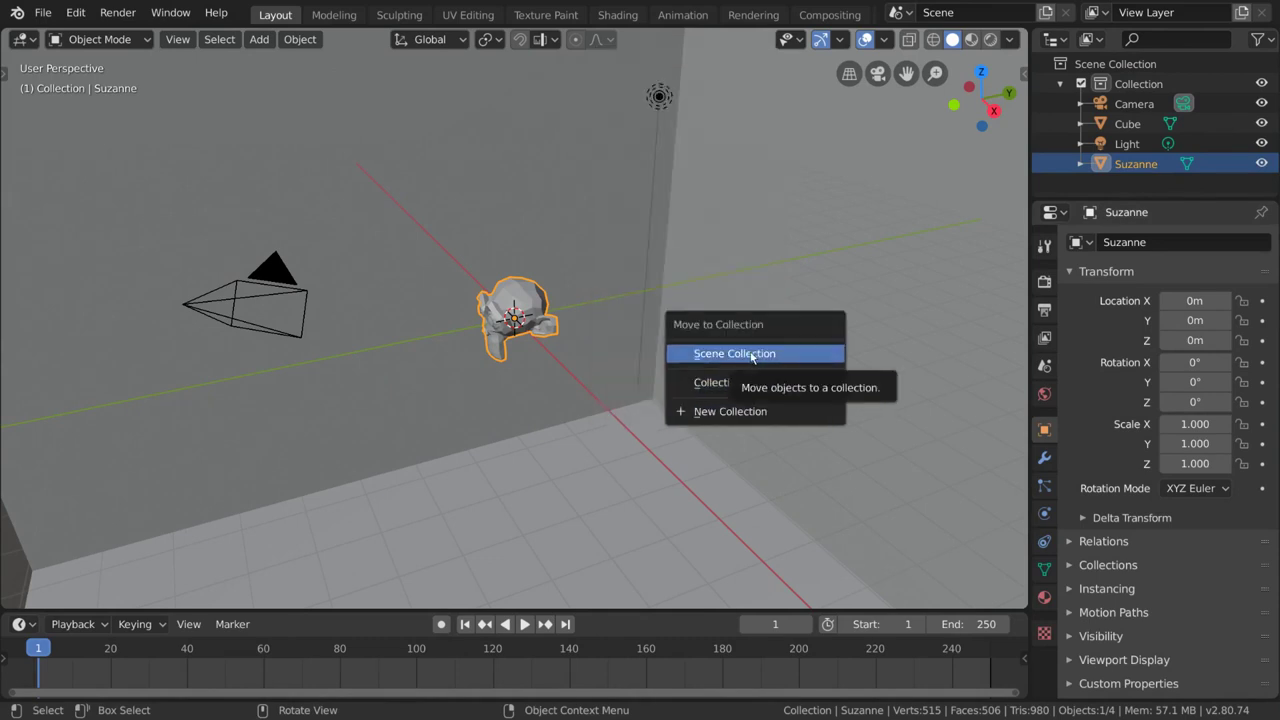
left_click(812, 354)
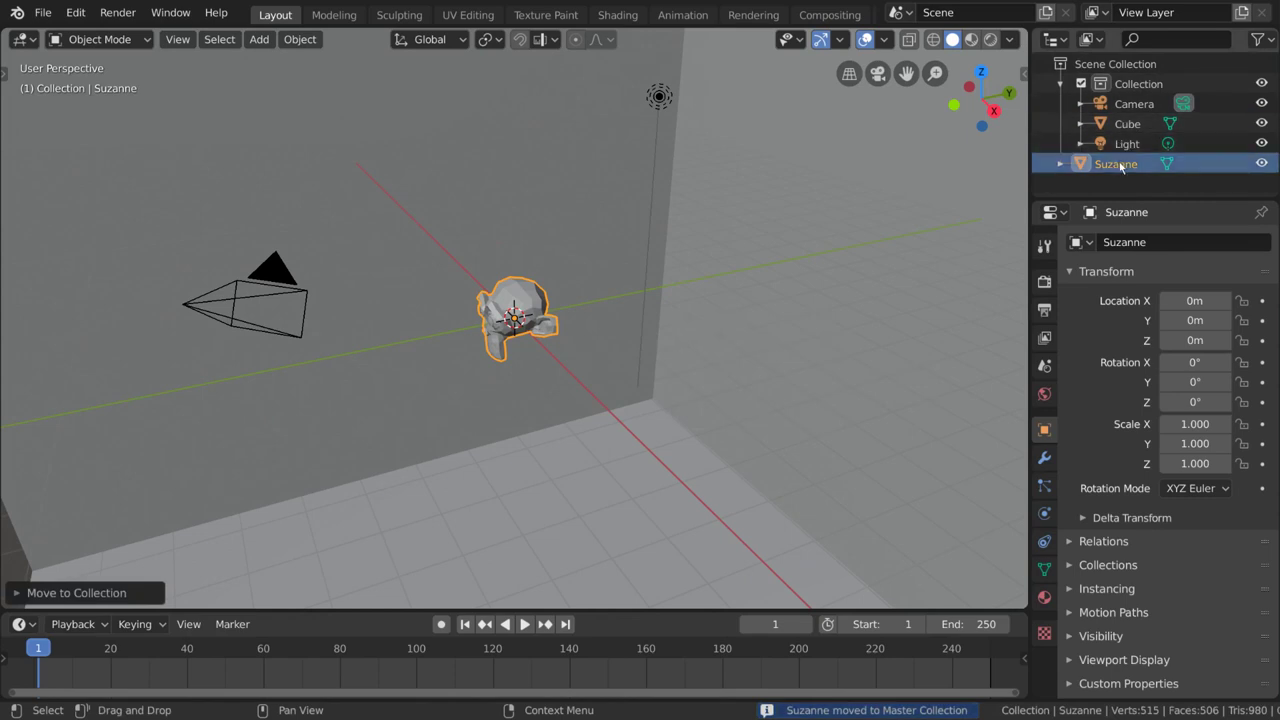
key("ctrl+z")
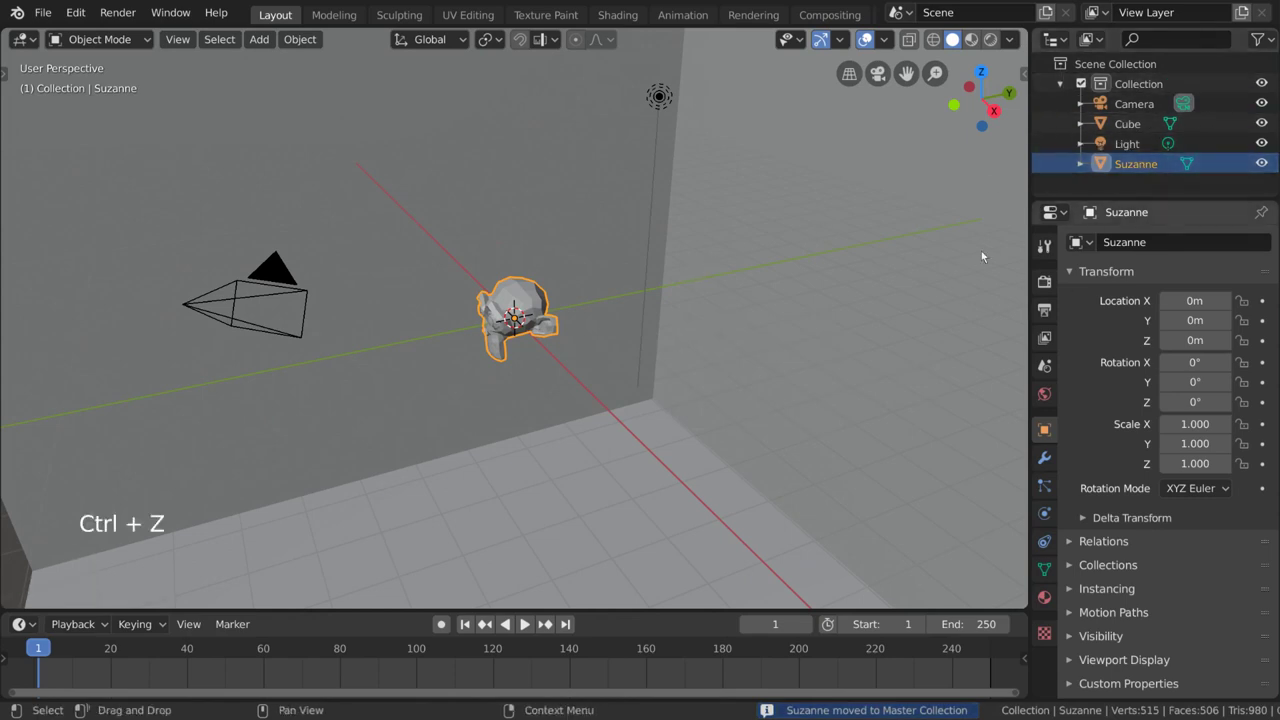
right_click(674, 313)
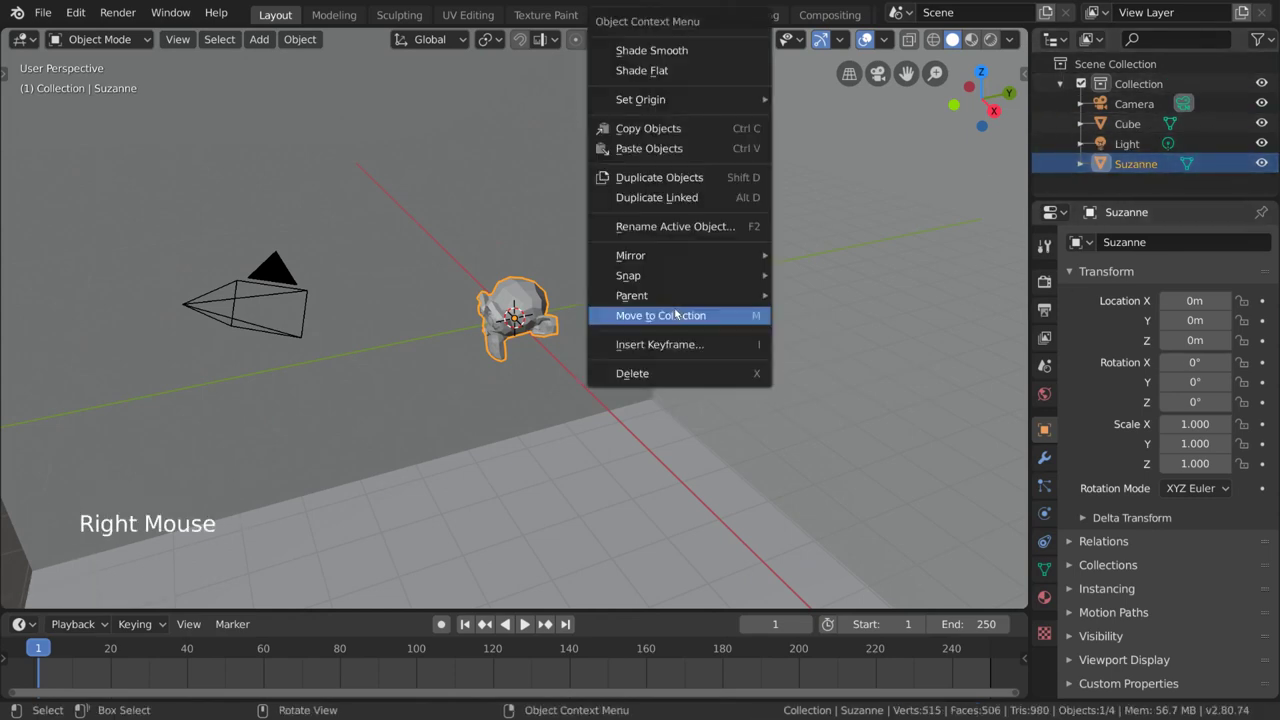
left_click(676, 312)
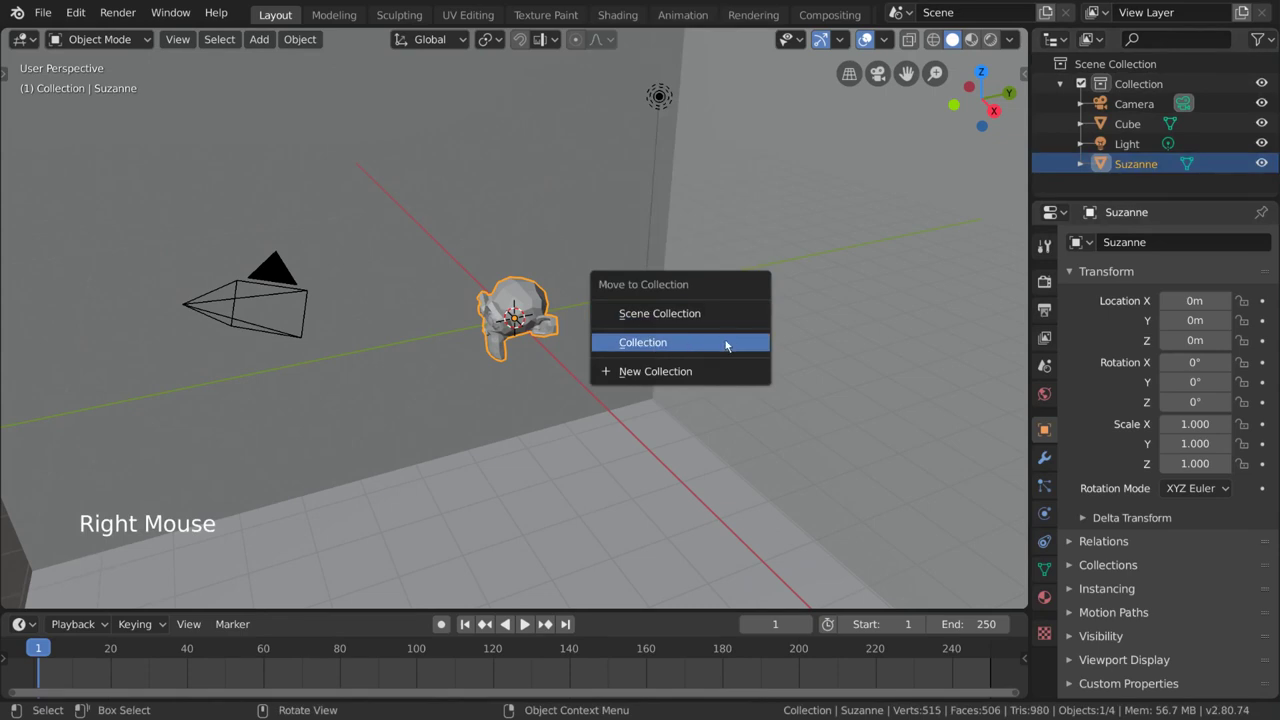
left_click(728, 342)
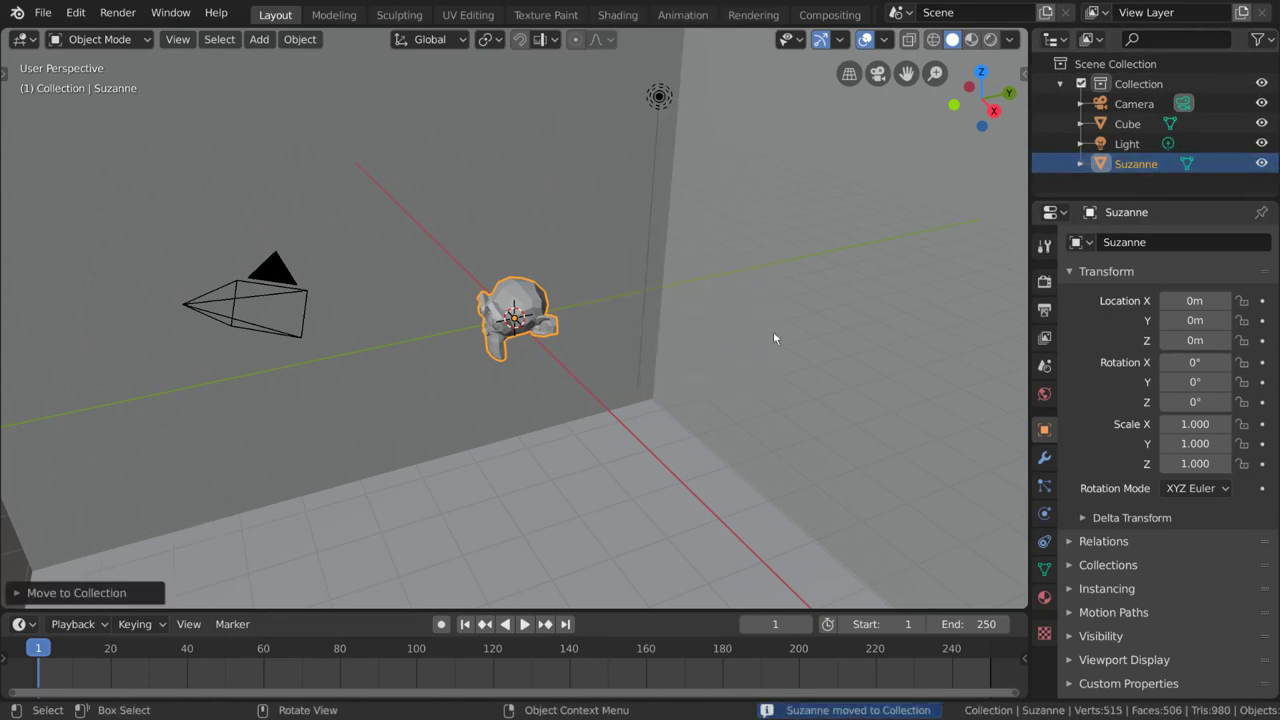
Move Suzanne into a brand-new collection named 'Character'.
right_click(657, 343)
left_click(657, 342)
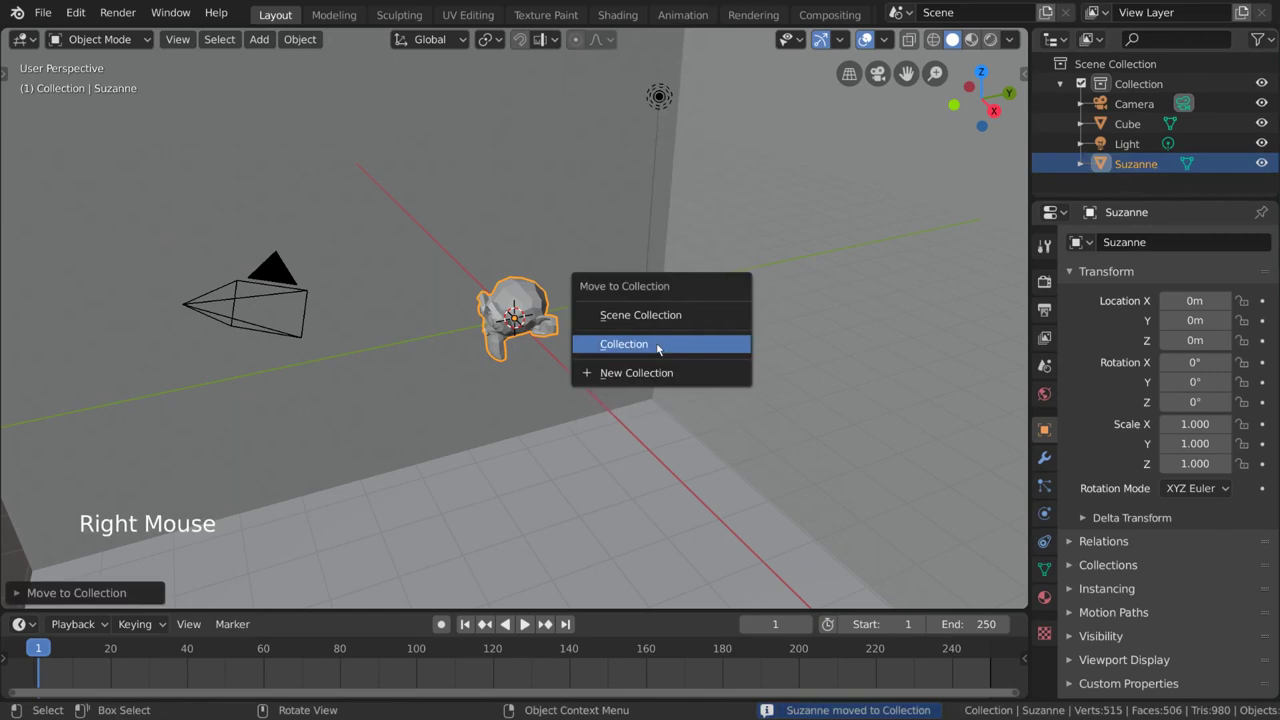
left_click(730, 375)
type("Character")
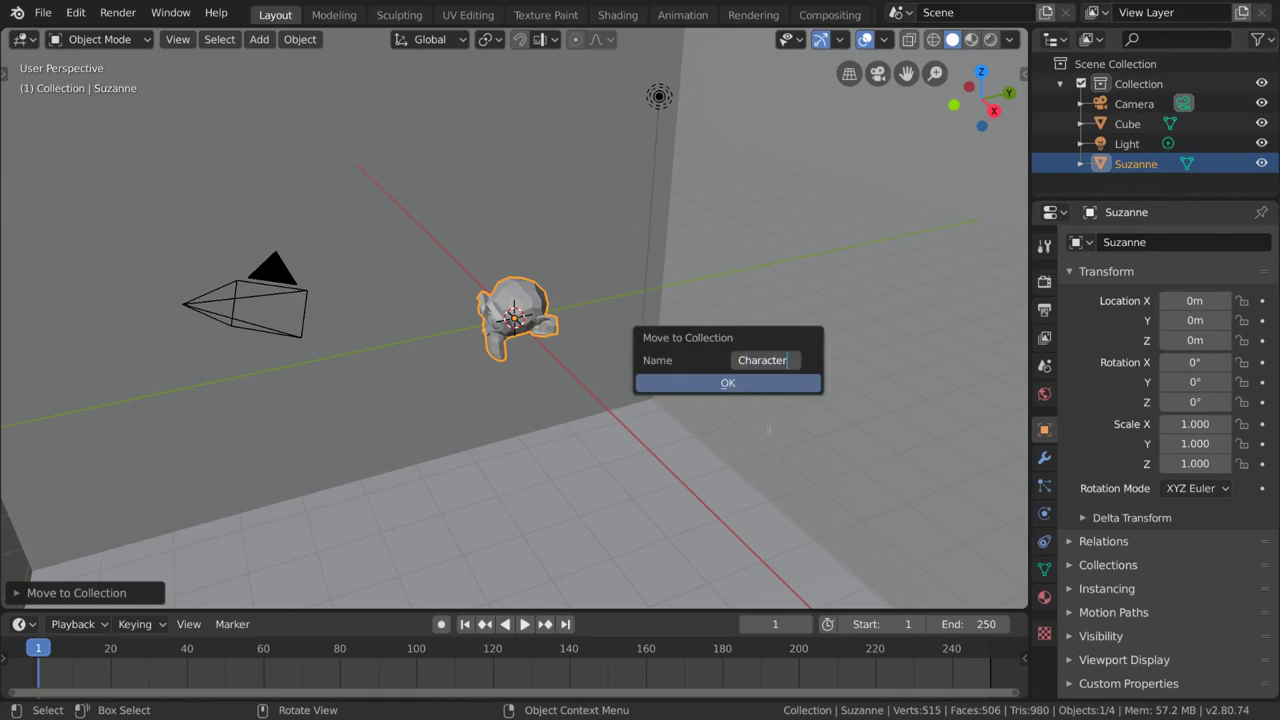
key("Return")
key("Return")
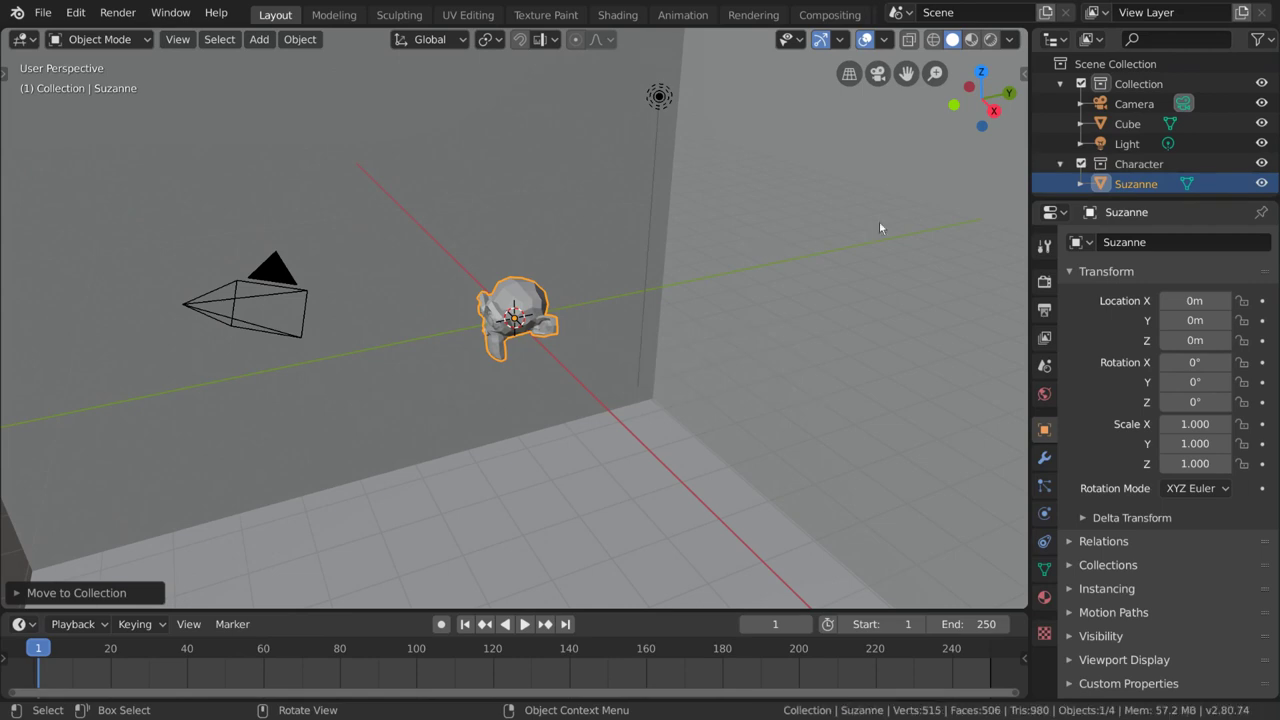
Select the Character collection and hide then show its contents.
scroll(1140, 183, "down", 3)
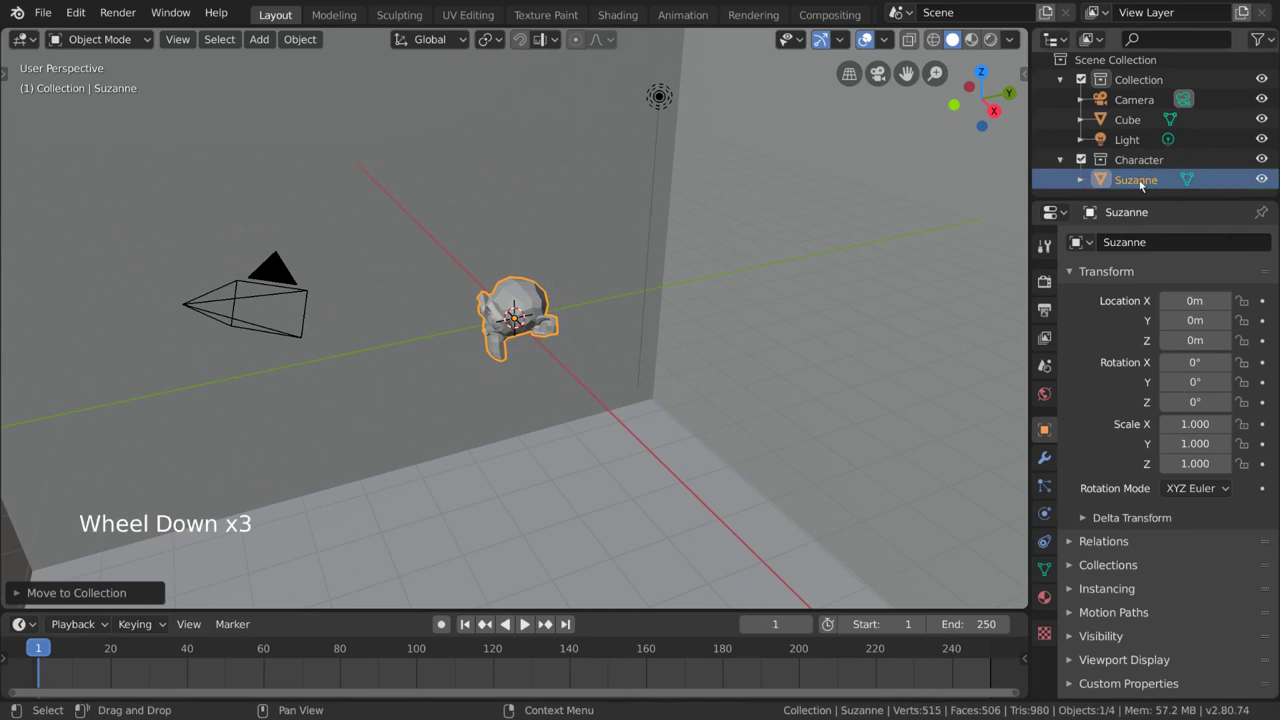
left_click(1140, 160)
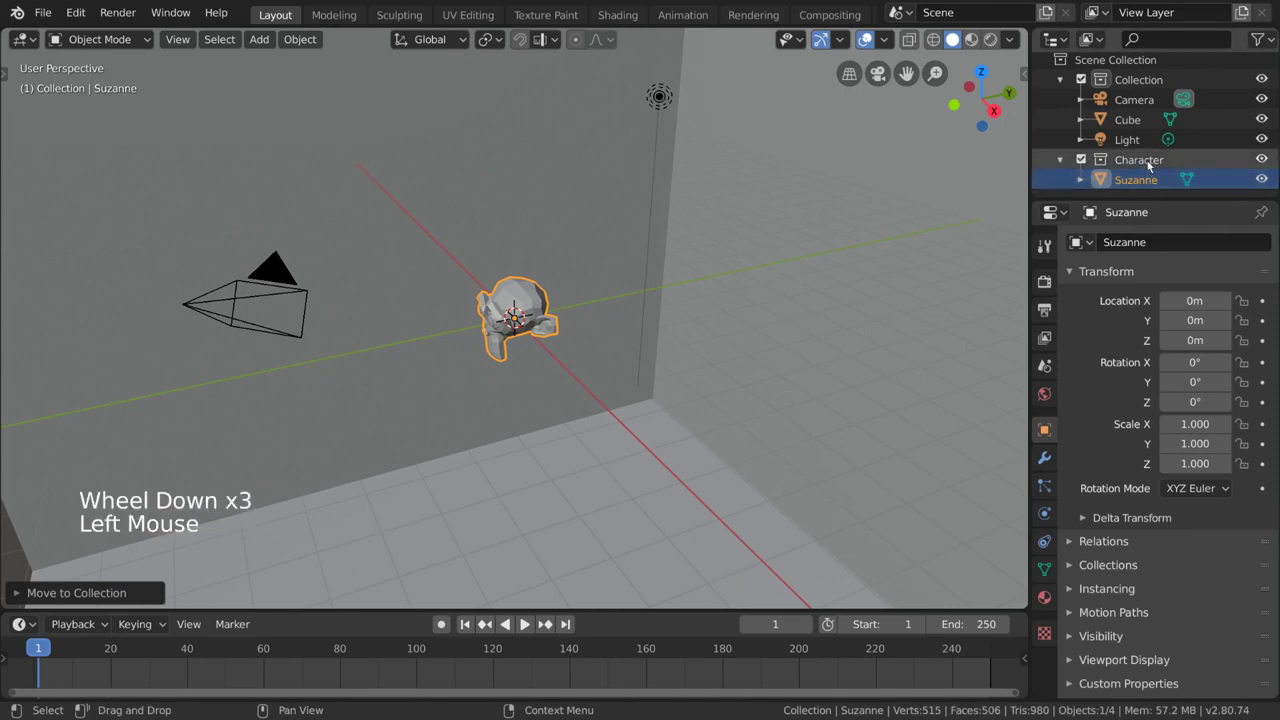
left_click(1262, 159)
left_click(1262, 160)
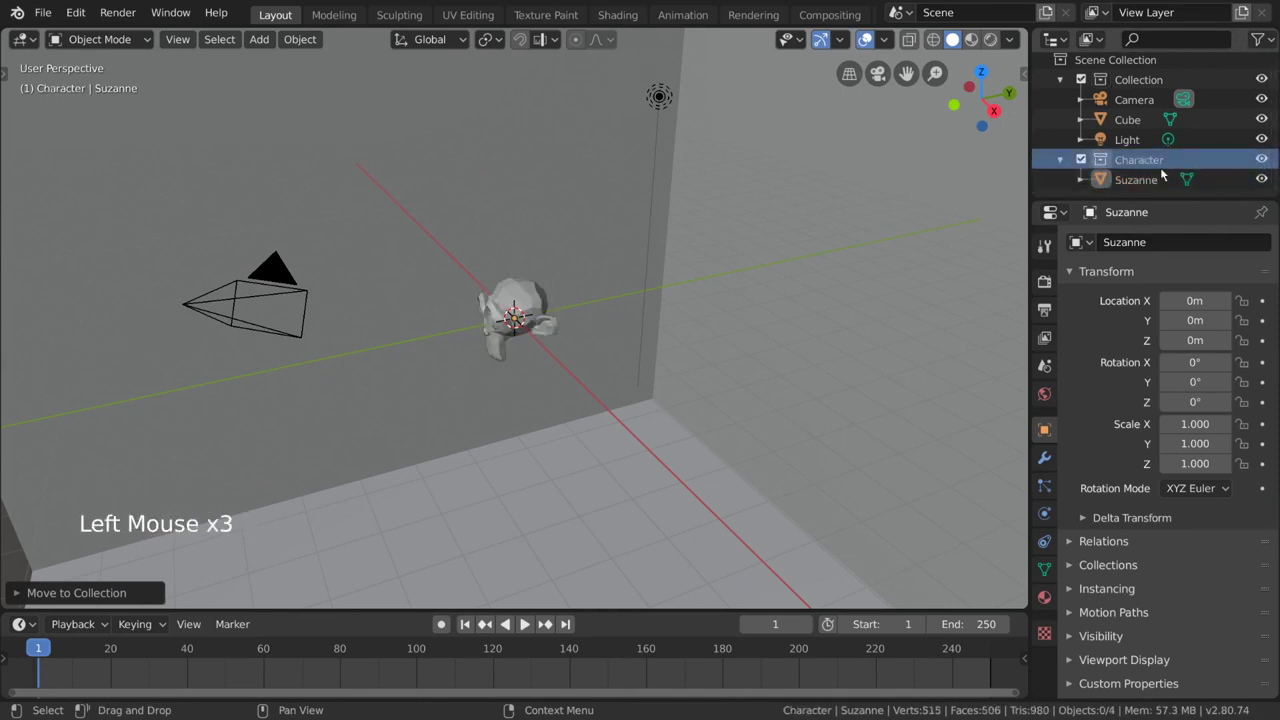
Move Suzanne into Collection with M, then back into Character.
left_click(536, 302)
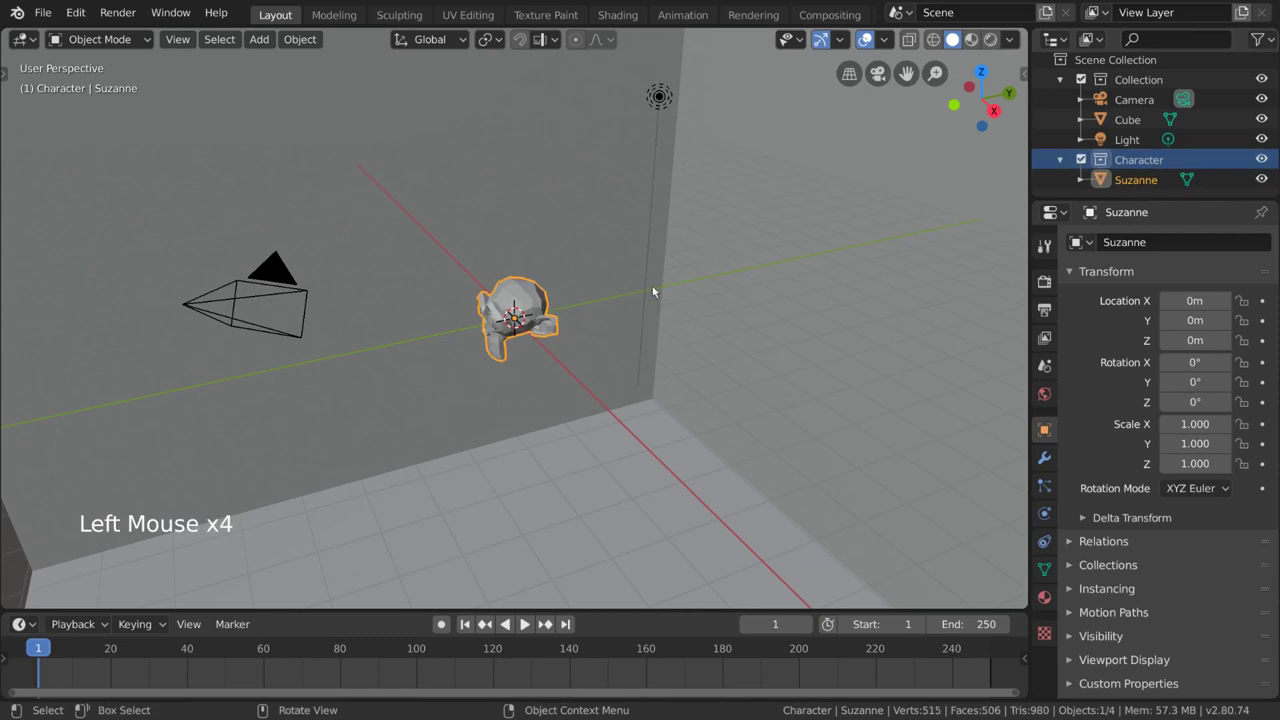
key("m")
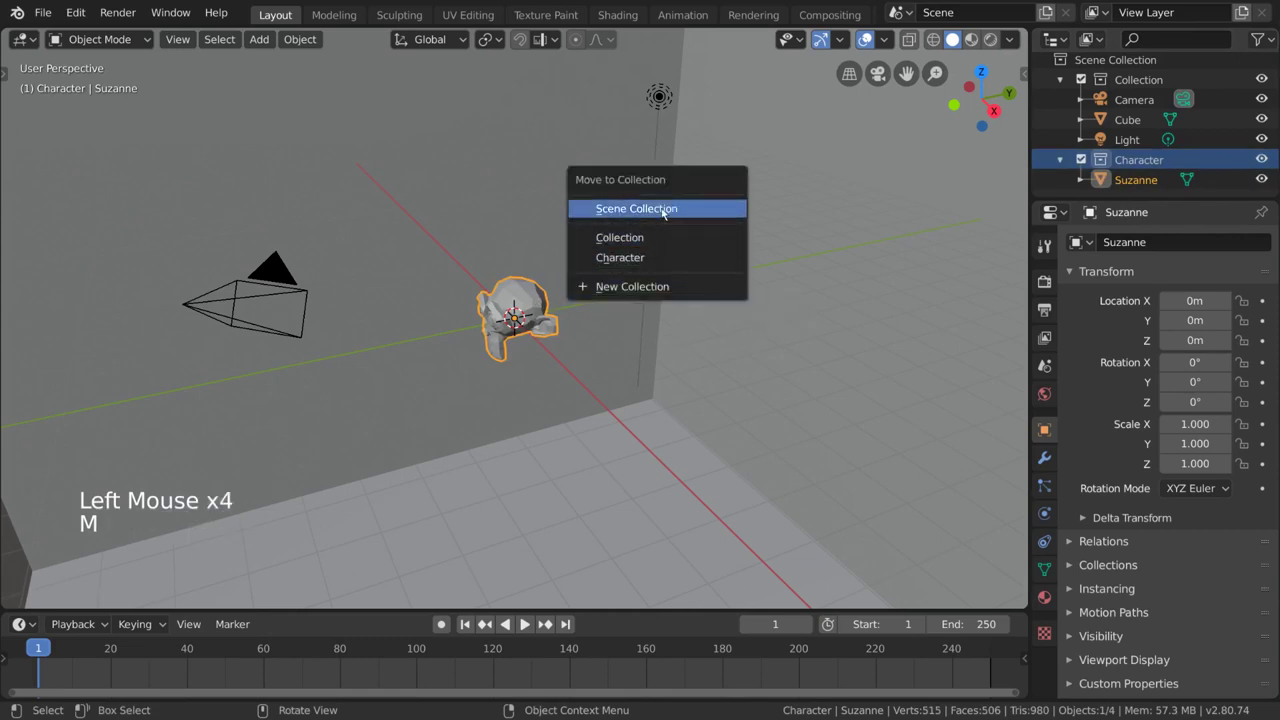
left_click(654, 237)
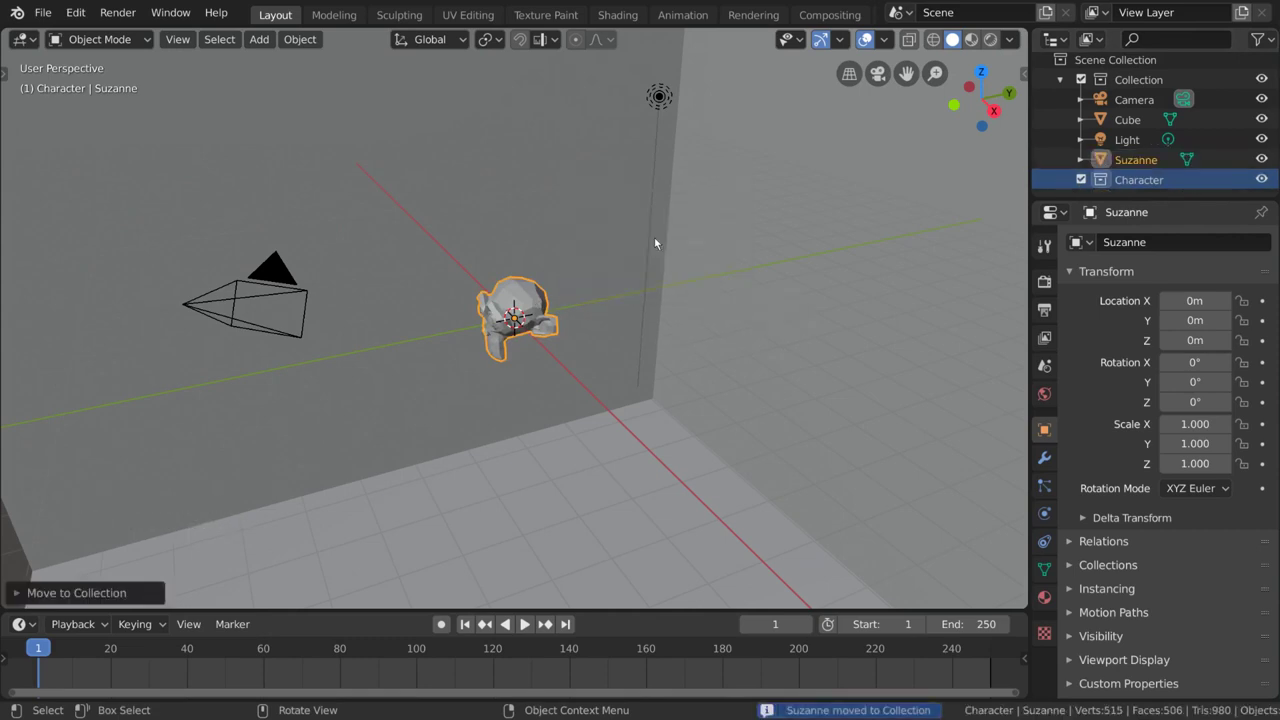
key("m")
left_click(660, 258)
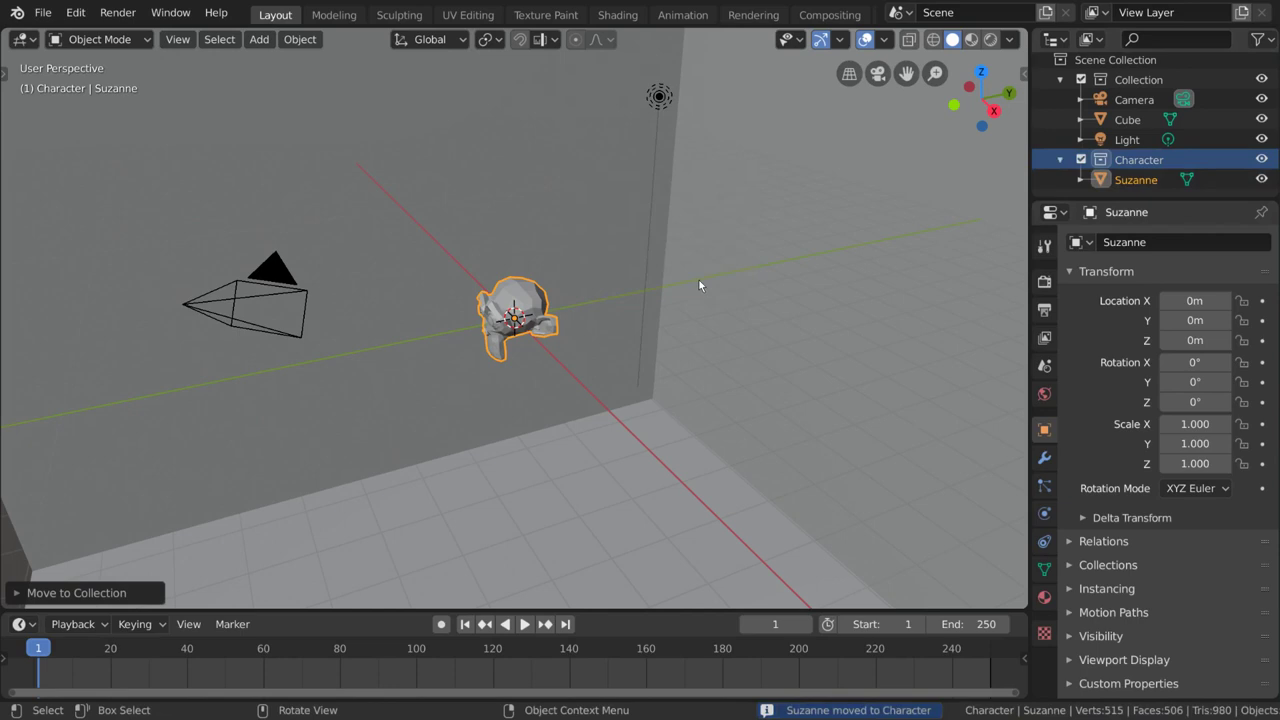
Create a new top-level collection, Collection 3, from the Outliner context menu.
scroll(1211, 134, "down", 4)
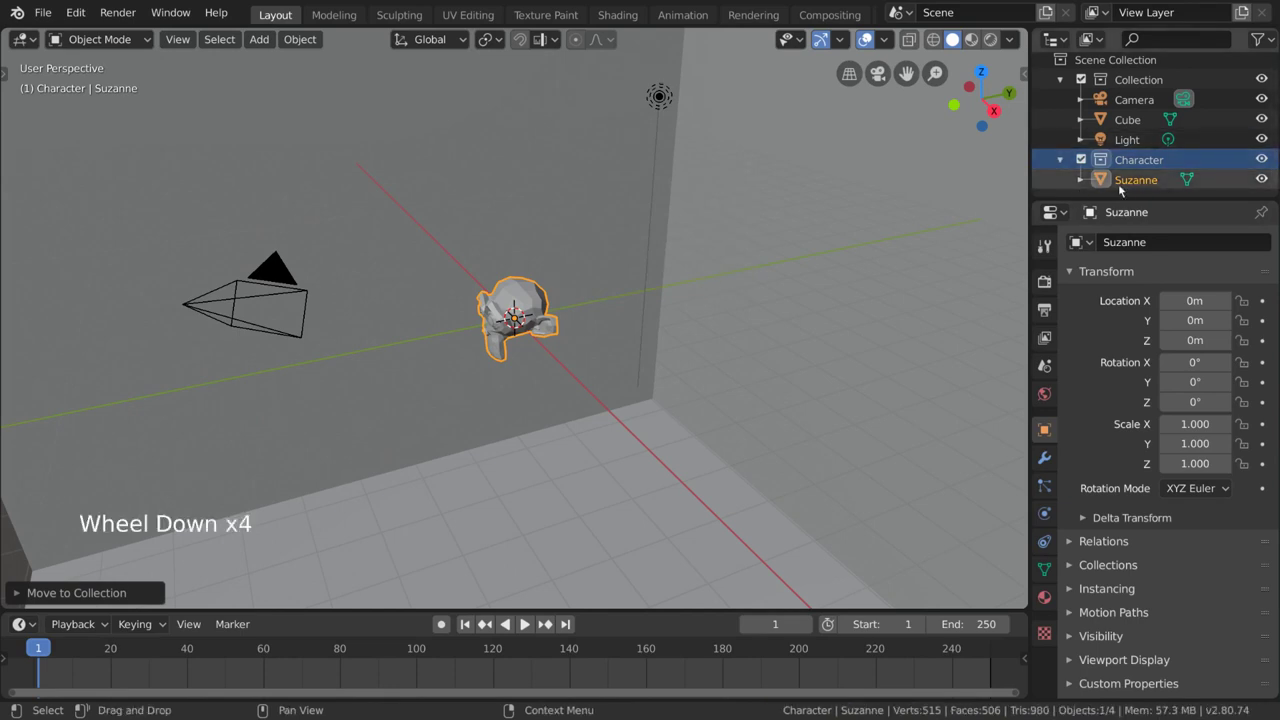
right_click(1073, 191)
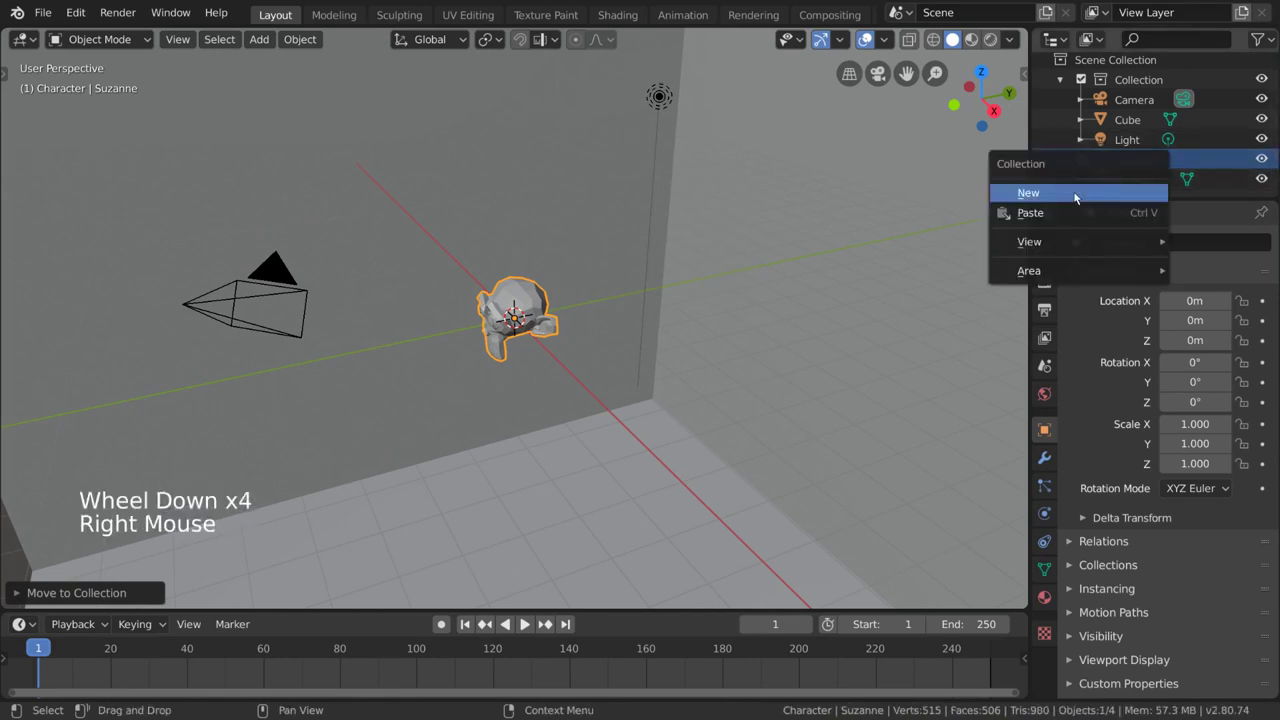
left_click(1088, 191)
scroll(1125, 165, "down", 4)
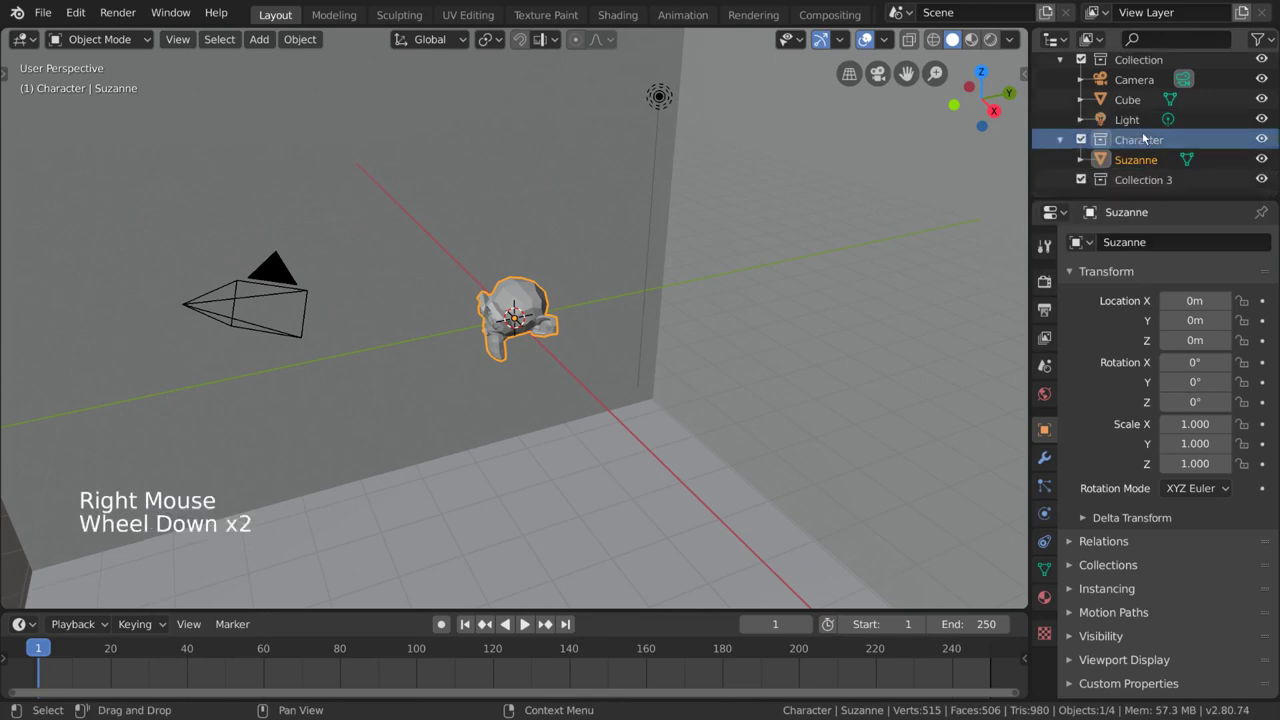
left_click(1156, 184)
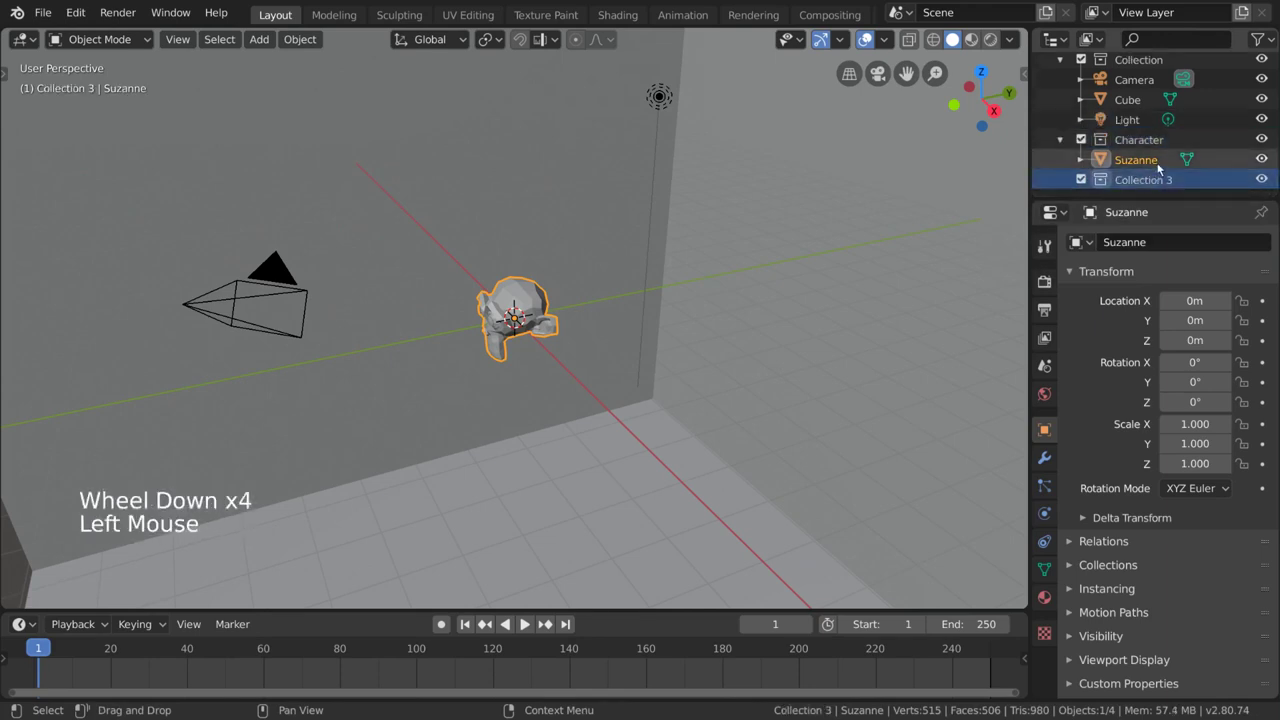
Add a nested Character 1 collection inside Character, then undo it.
scroll(1130, 120, "up", 4)
left_click(1126, 66)
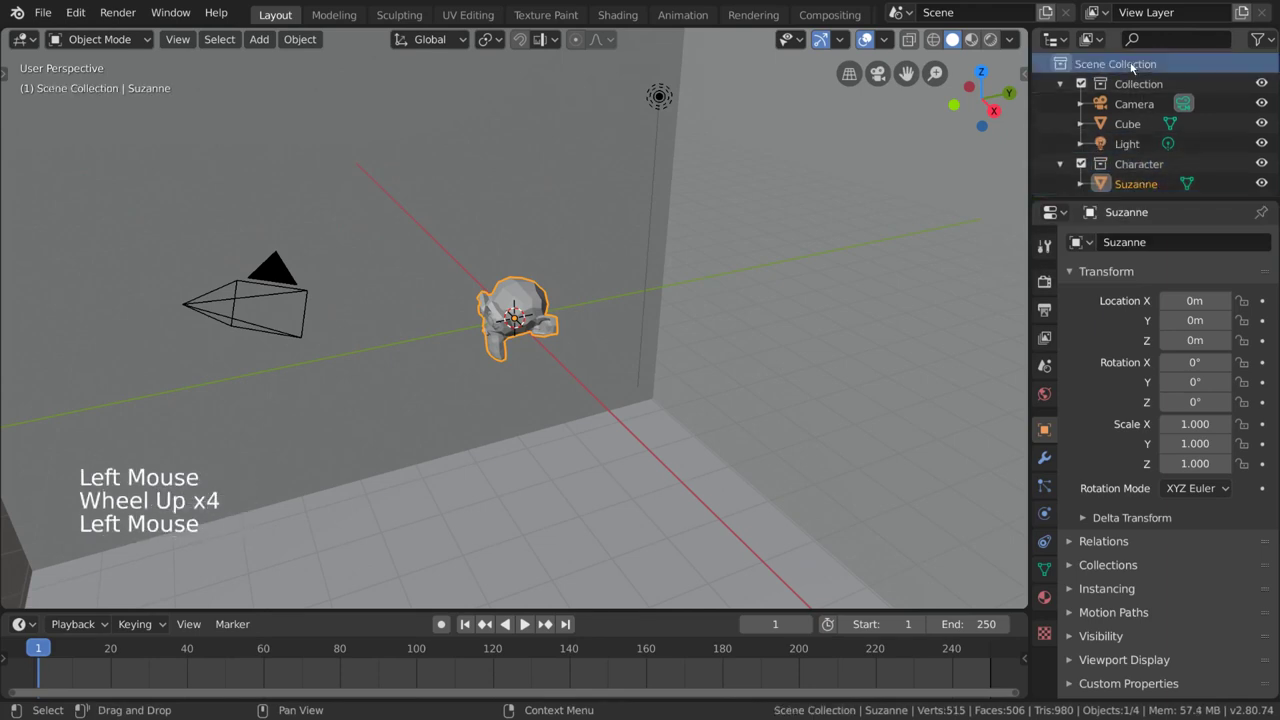
scroll(1131, 141, "down", 2)
left_click(1131, 141)
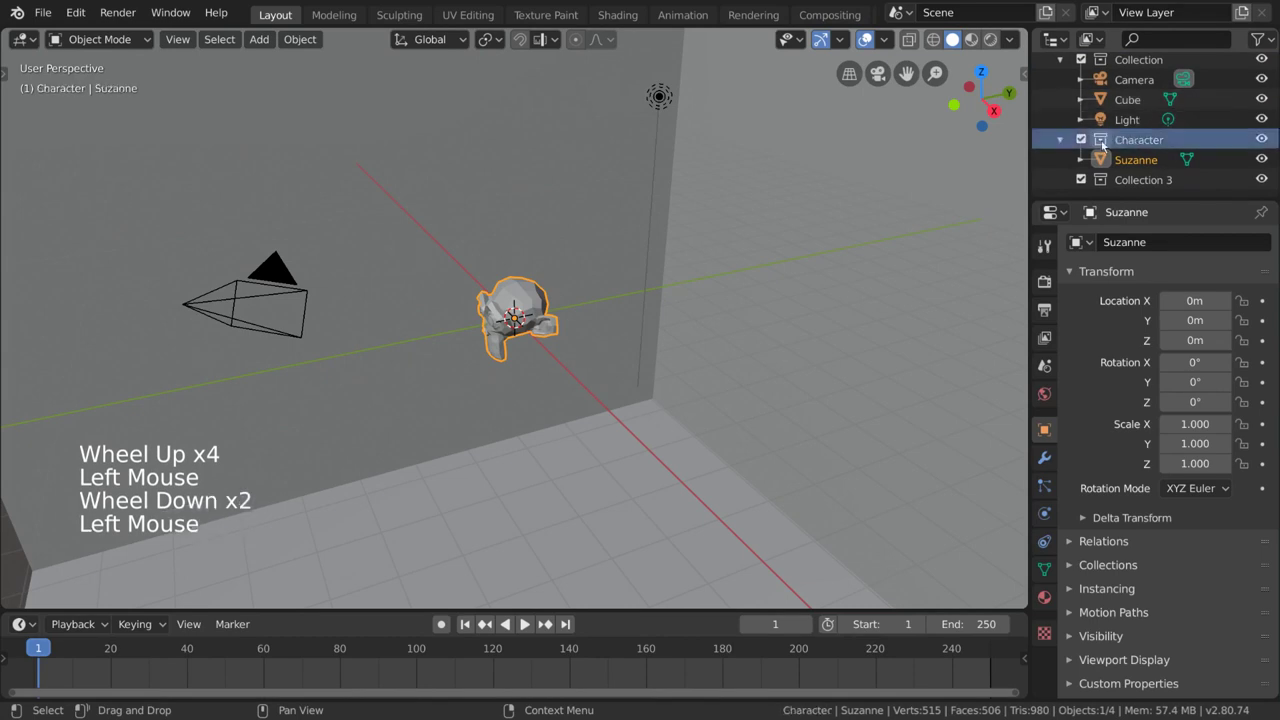
right_click(1158, 143)
left_click(1160, 142)
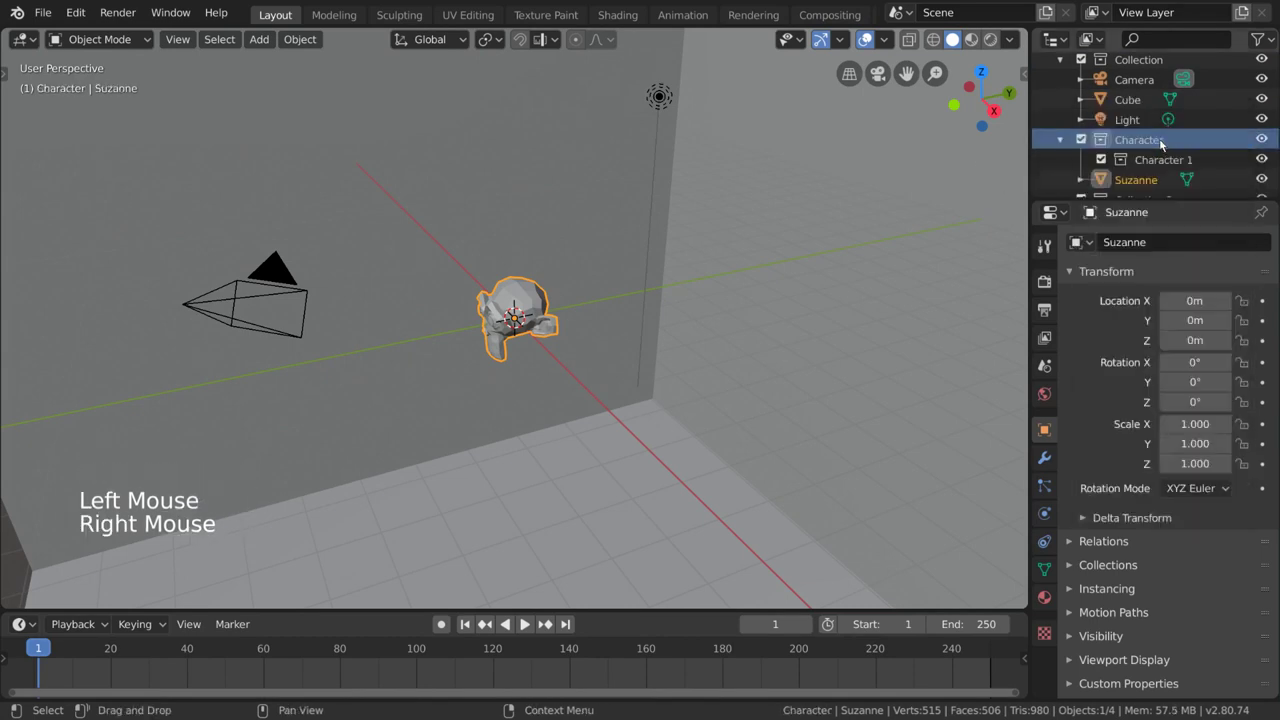
left_click(1183, 162)
key("ctrl+z")
key("ctrl+z")
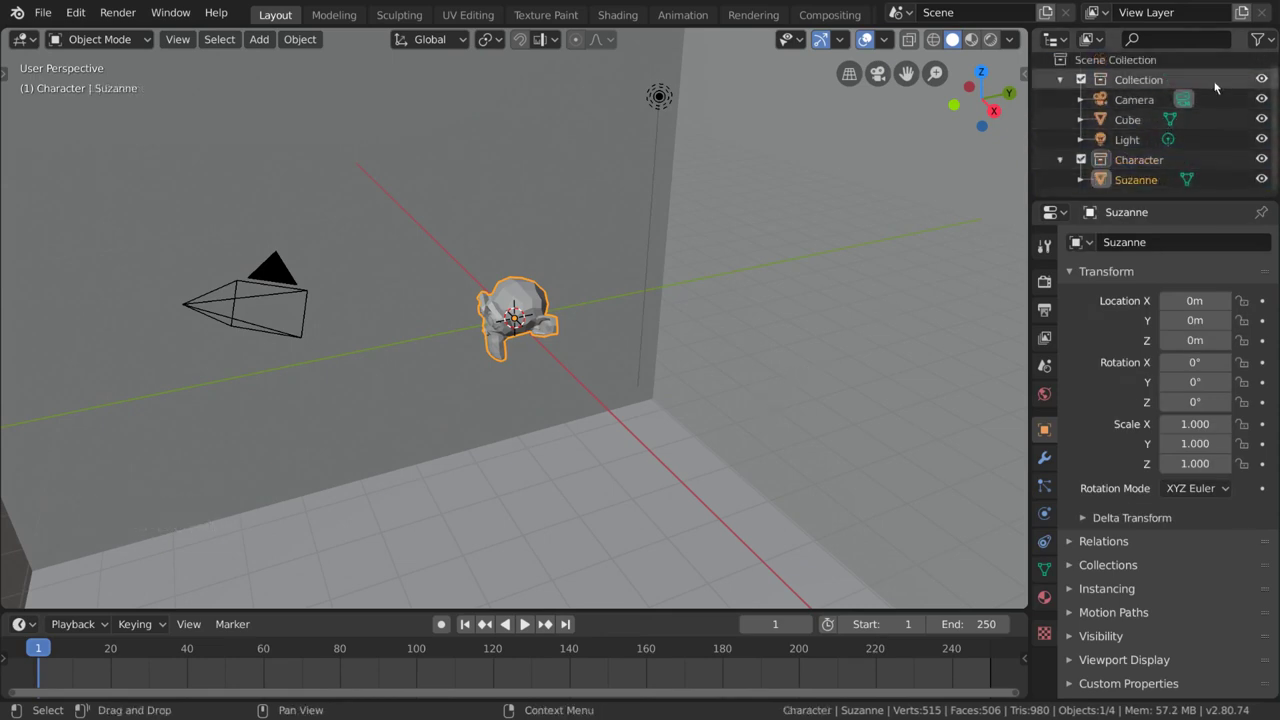
Add further collections with C, including Collection 4 and several nested under Character.
key("c")
scroll(1213, 104, "down", 4)
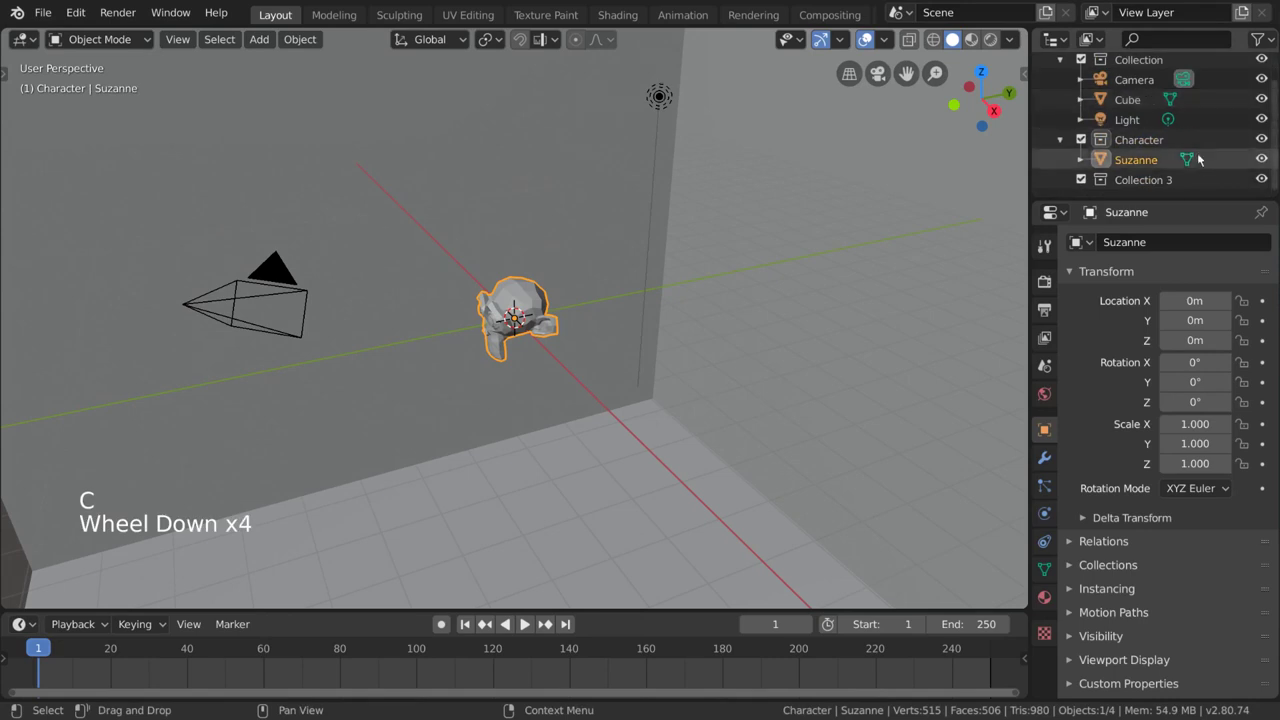
key("c")
scroll(1180, 176, "down", 4)
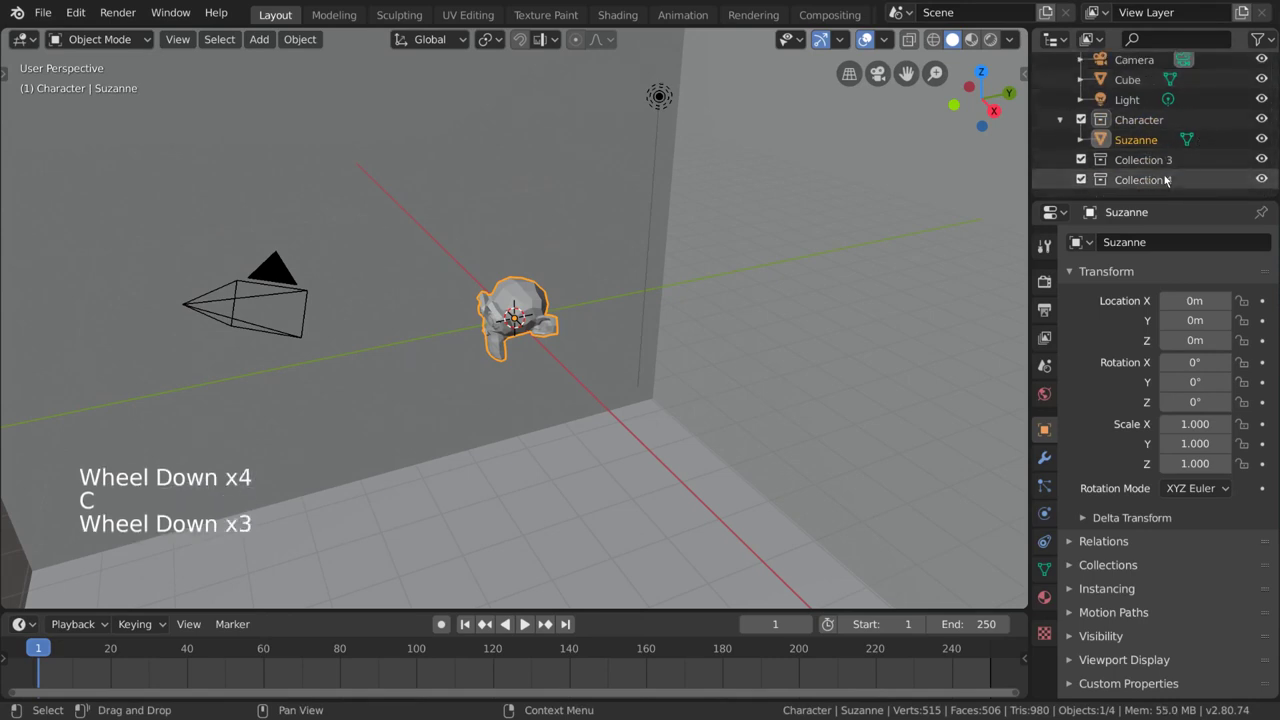
left_click(1175, 121)
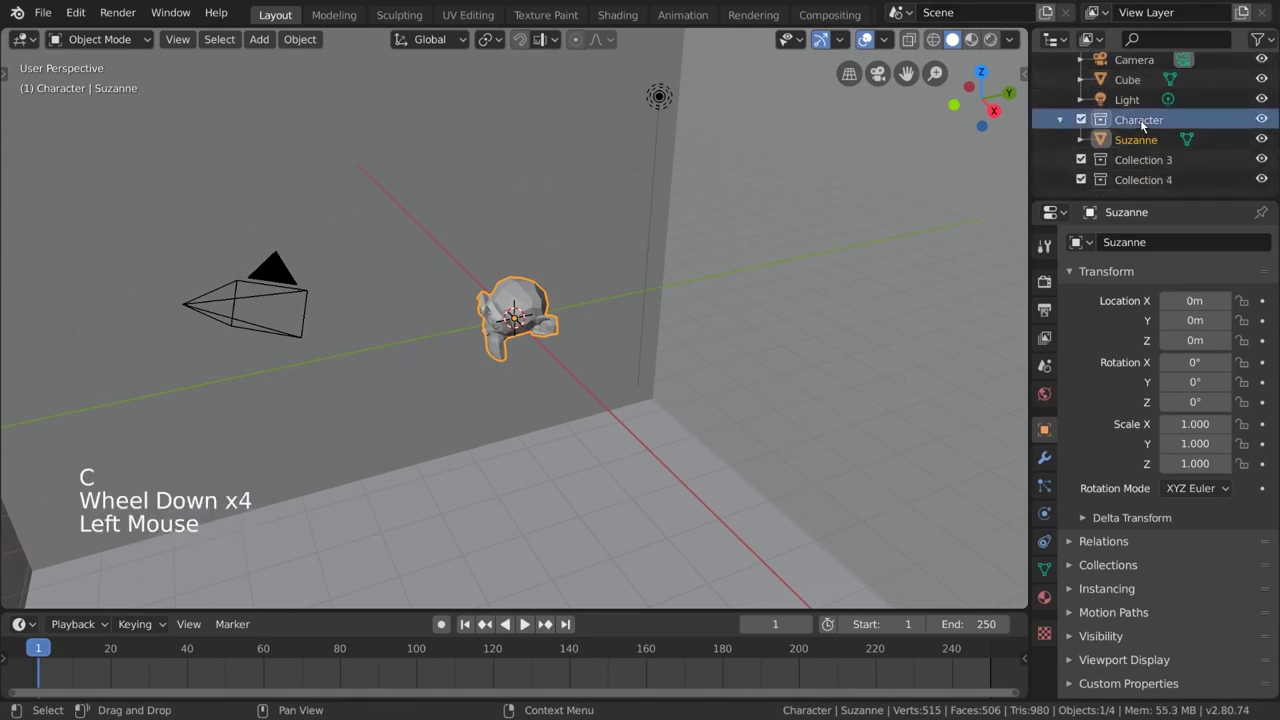
key("c")
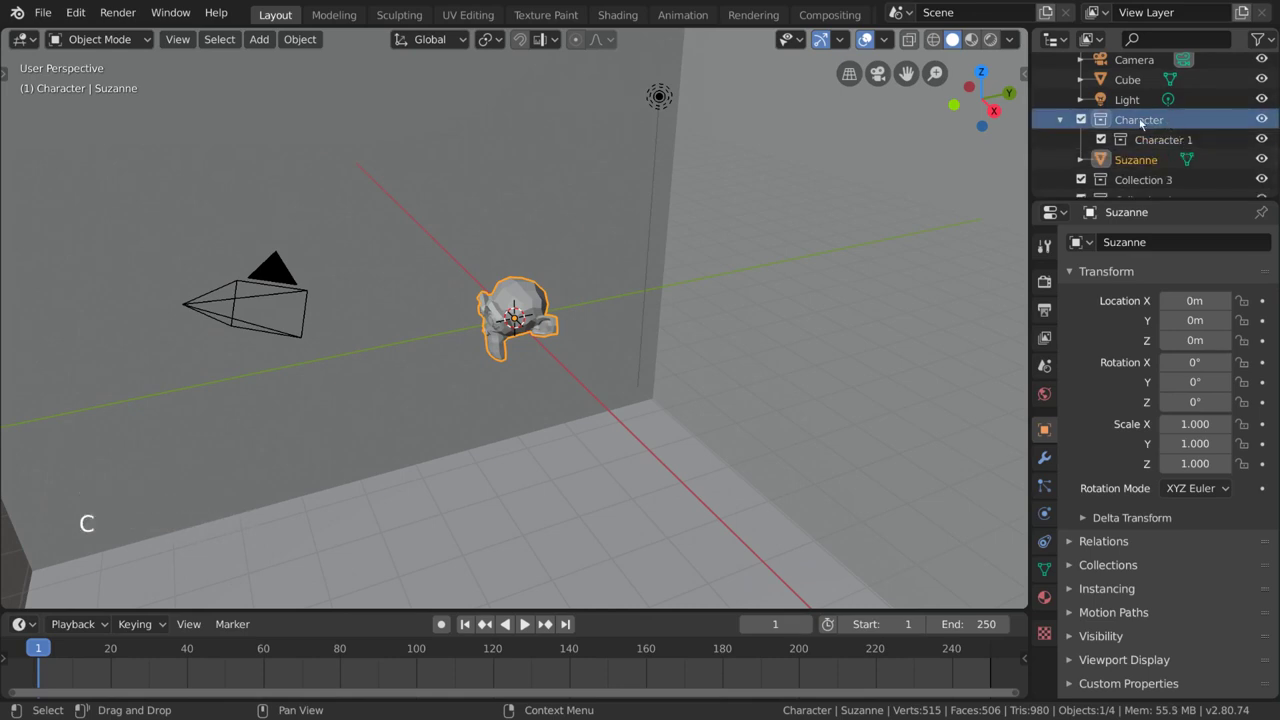
key("c")
key("c")
key("c")
key("c")
key("c")
key("c")
key("c")
key("c")
key("c")
key("c")
key("c")
key("c")
key("c")
key("c")
key("c")
key("c")
key("c")
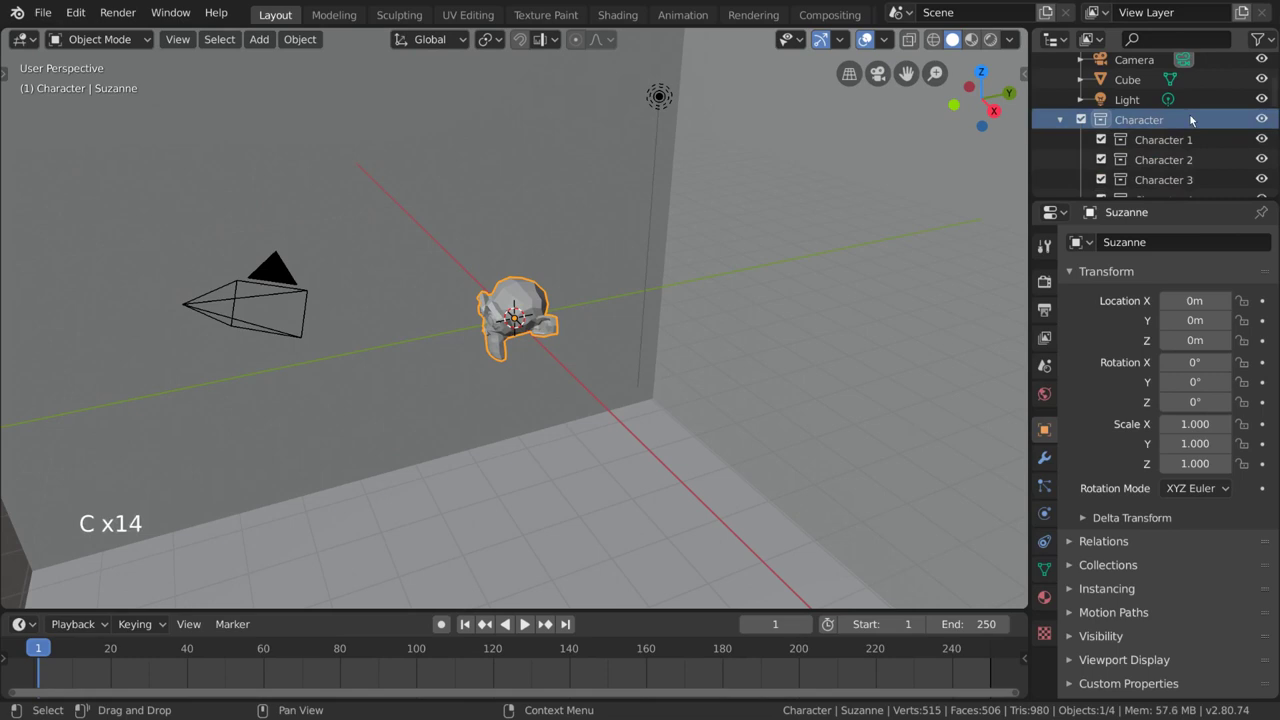
scroll(1190, 115, "down", 6)
scroll(1191, 118, "down", 7)
key("c")
key("c")
key("c")
key("c")
key("c")
key("c")
key("c")
key("c")
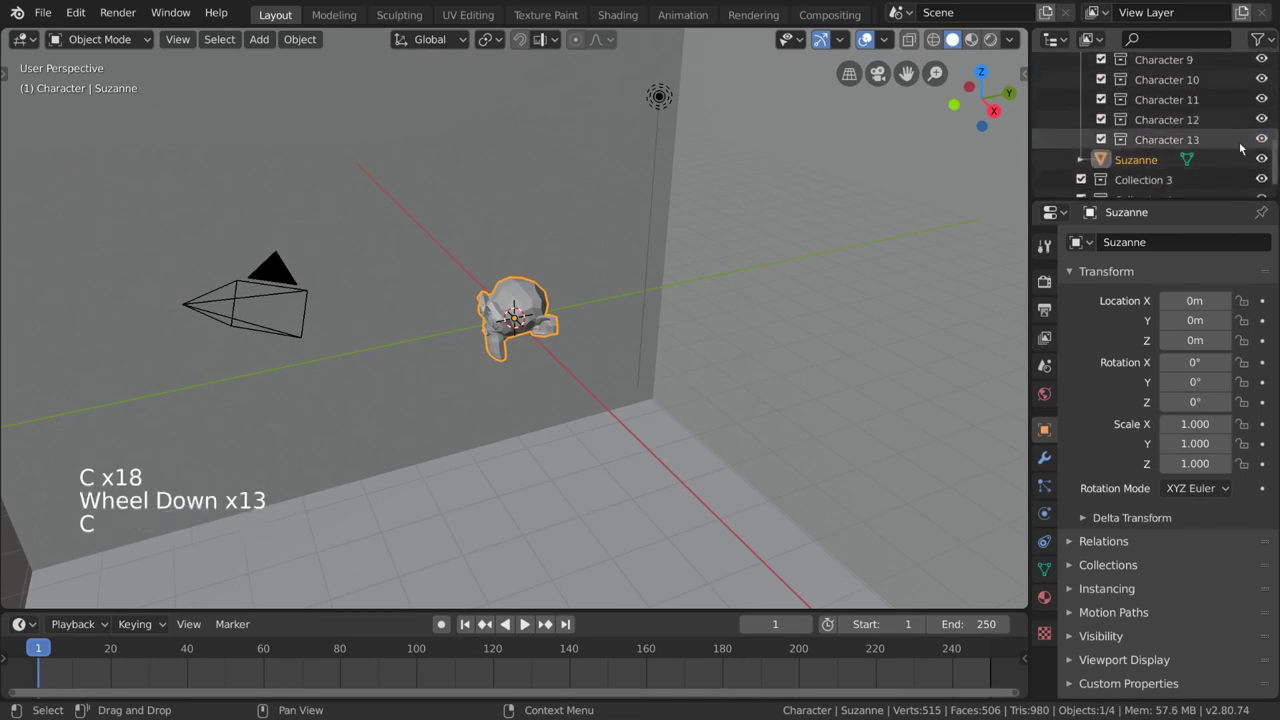
scroll(1225, 143, "down", 4)
scroll(1215, 147, "down", 2)
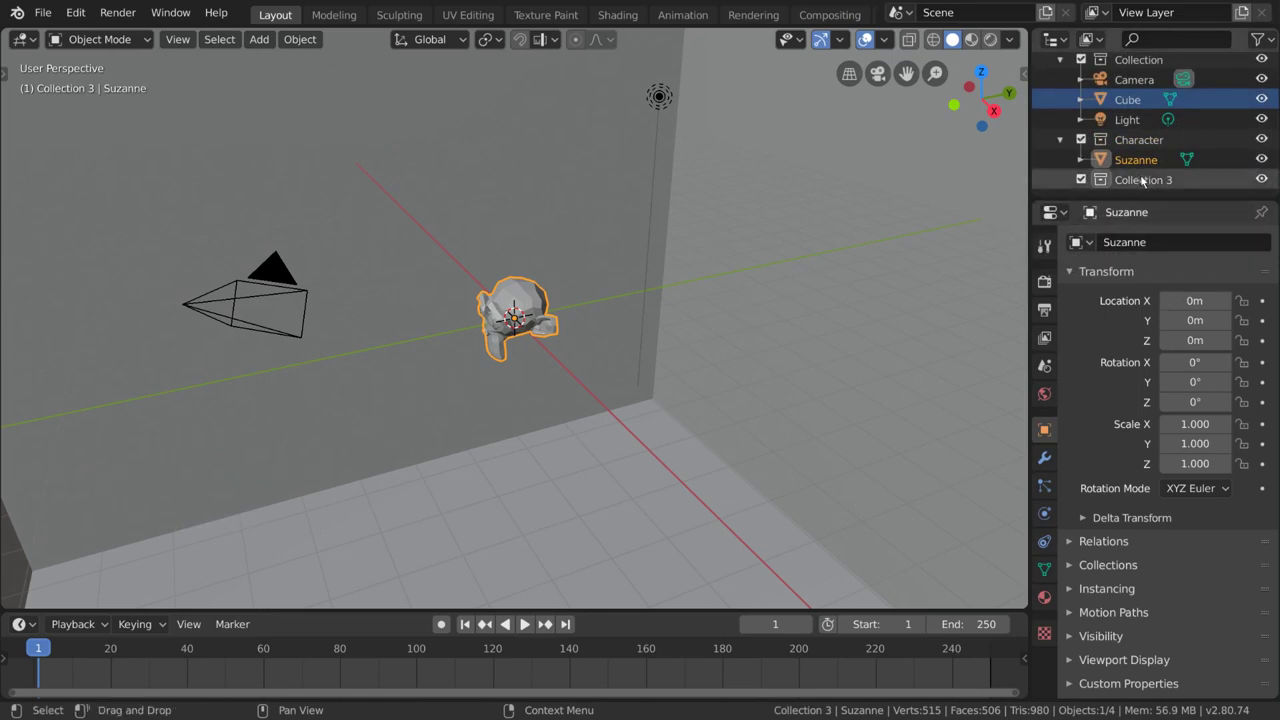
Rename Collection 3 to 'BG'.
triple_click(1142, 180)
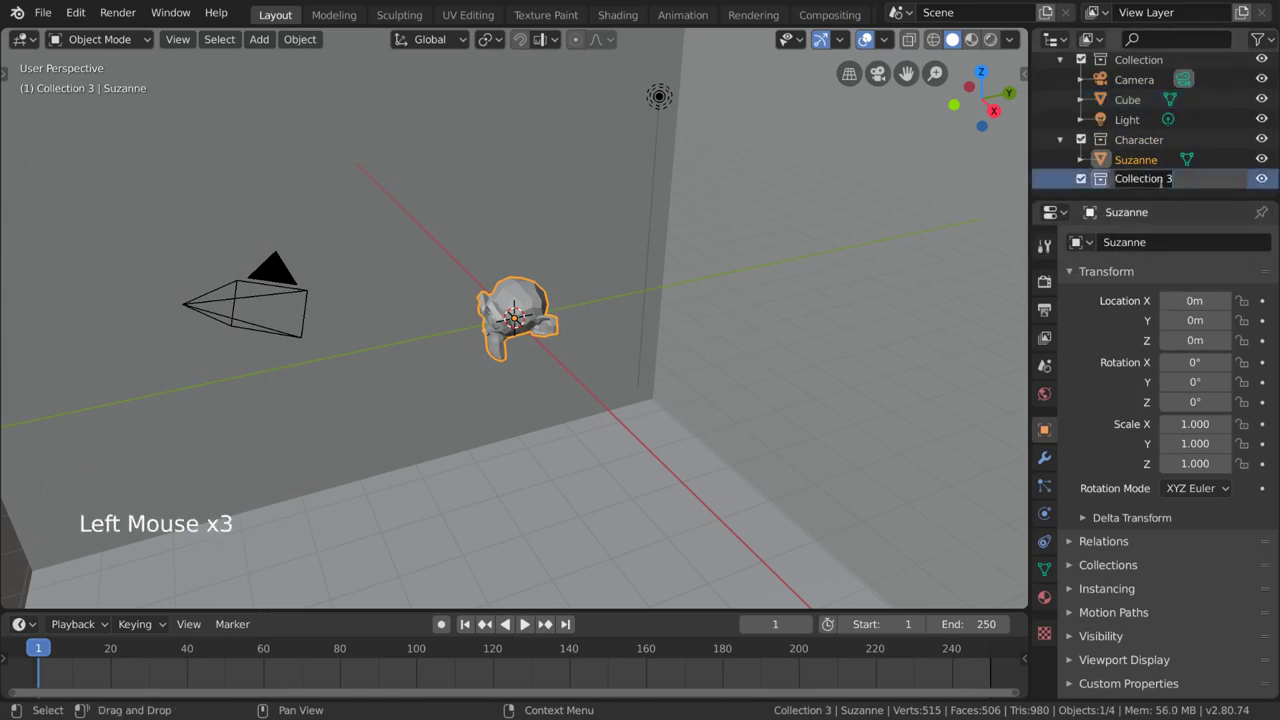
left_click(1155, 178, "ctrl")
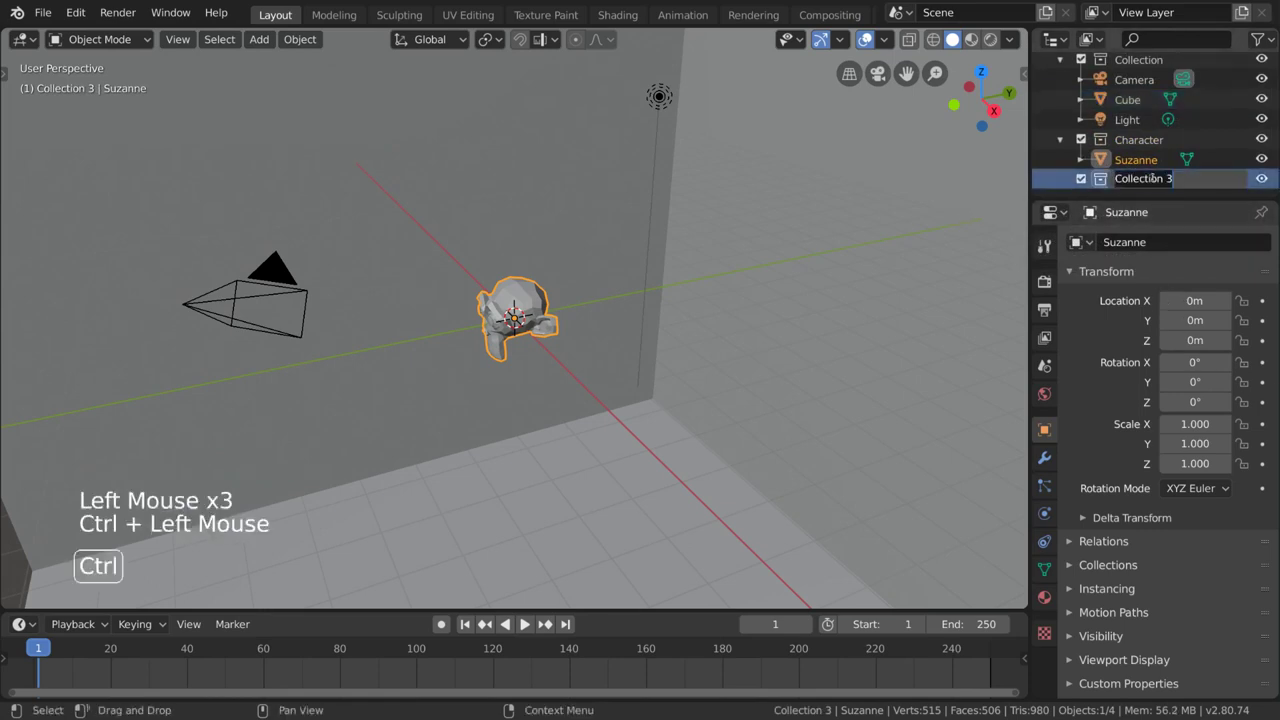
type("BG")
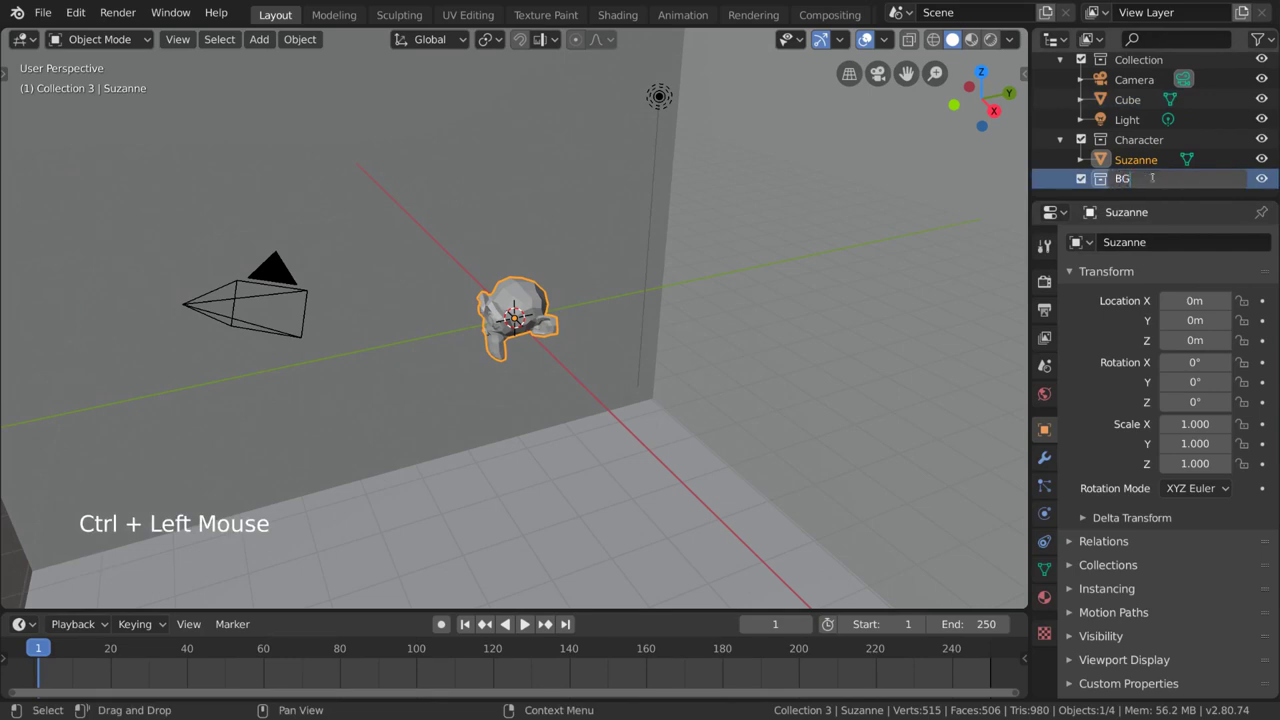
key("Return")
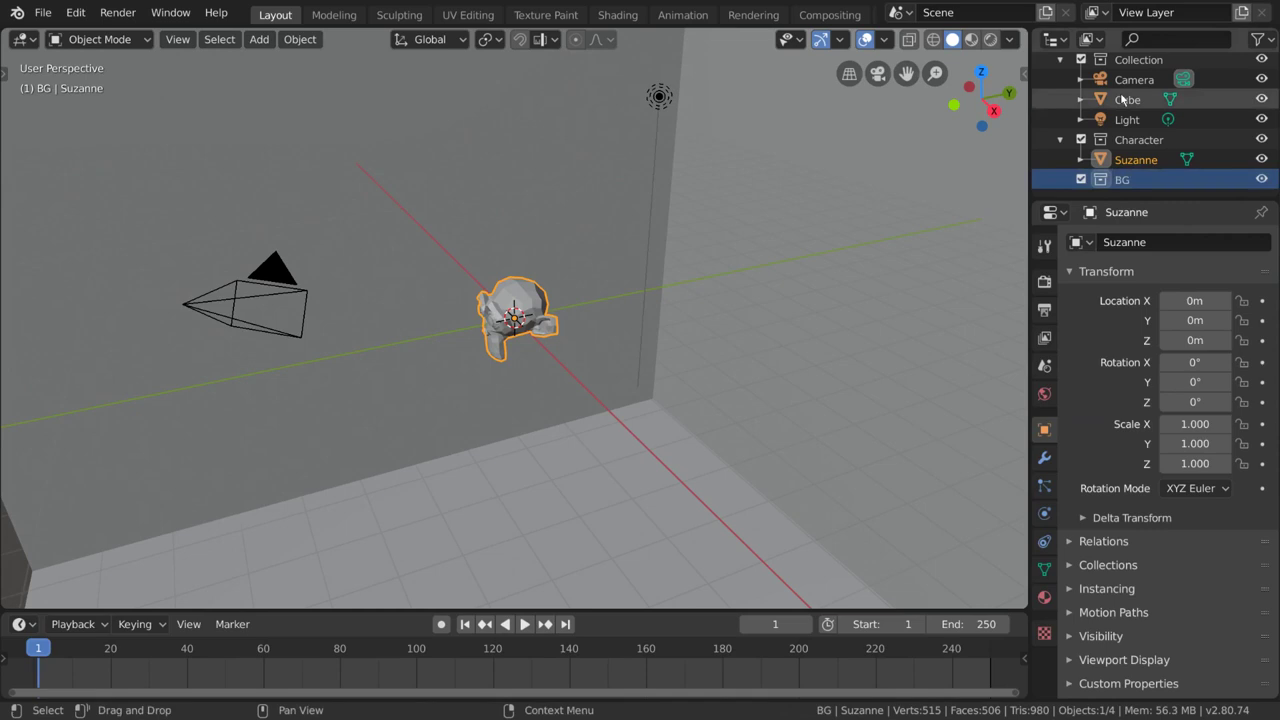
Move the Cube room into BG, dragging it there in the Outliner after undoing an M move.
left_click(838, 269)
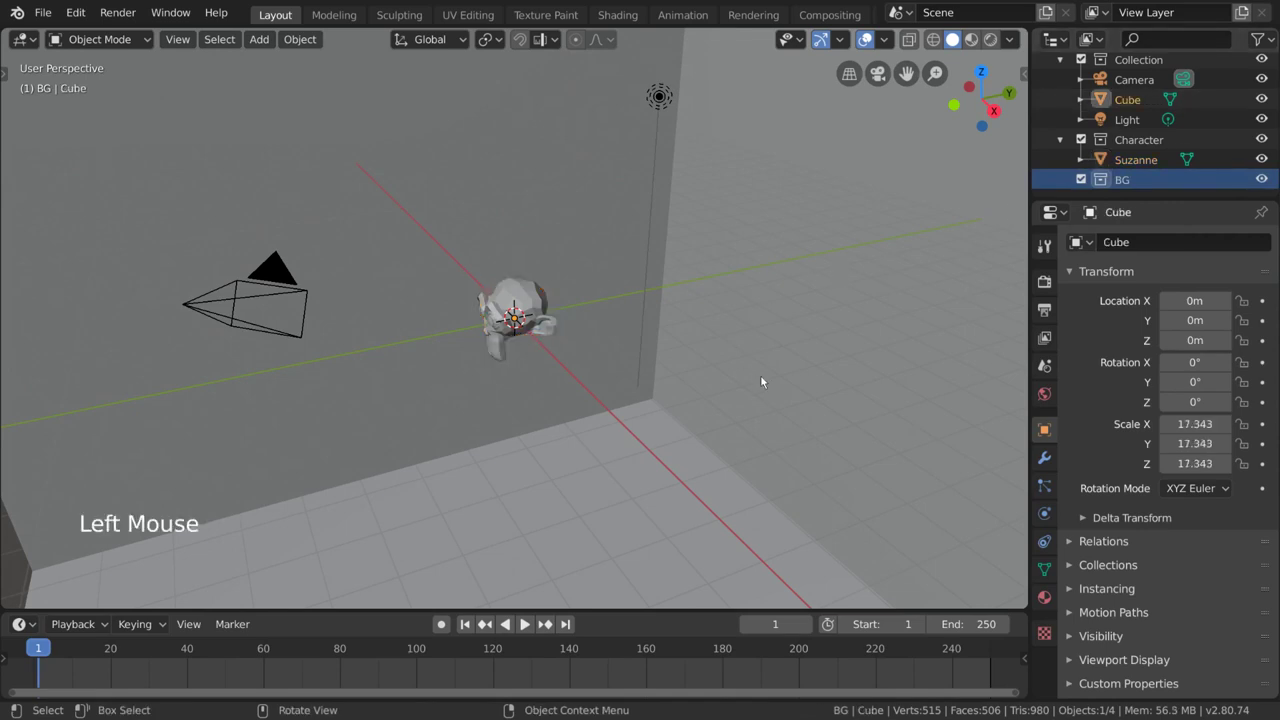
key("m")
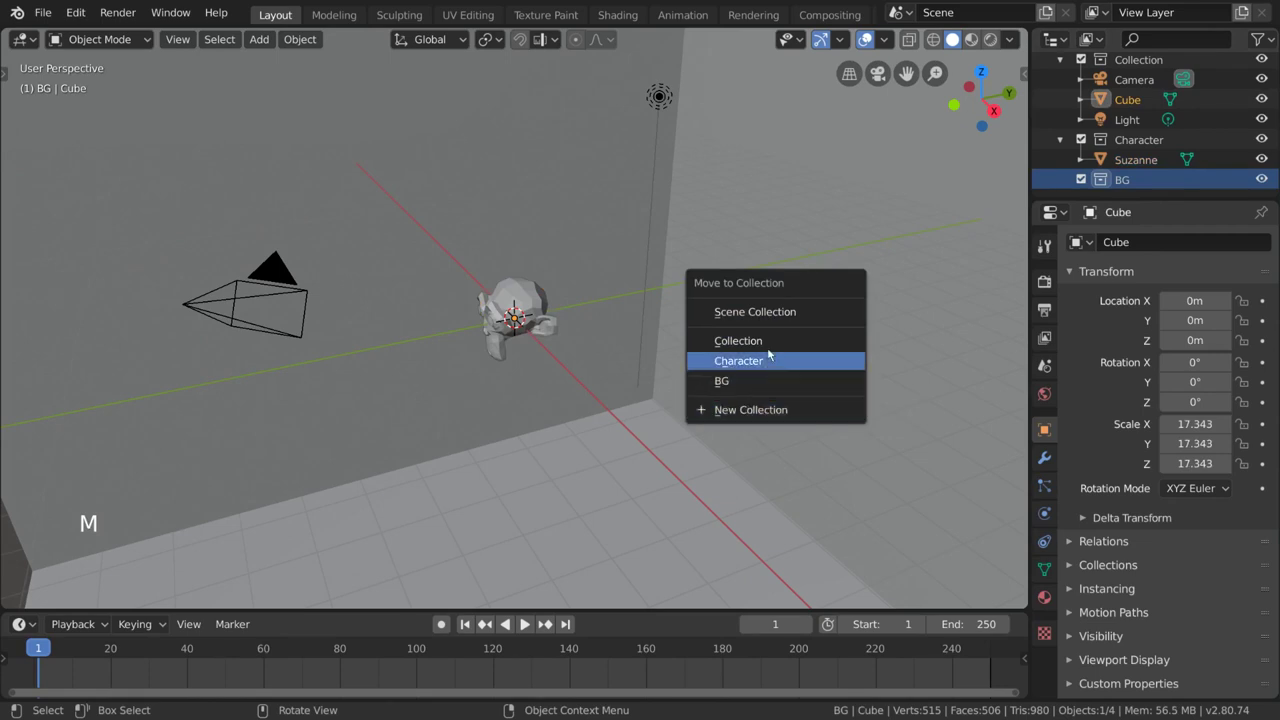
left_click(828, 381)
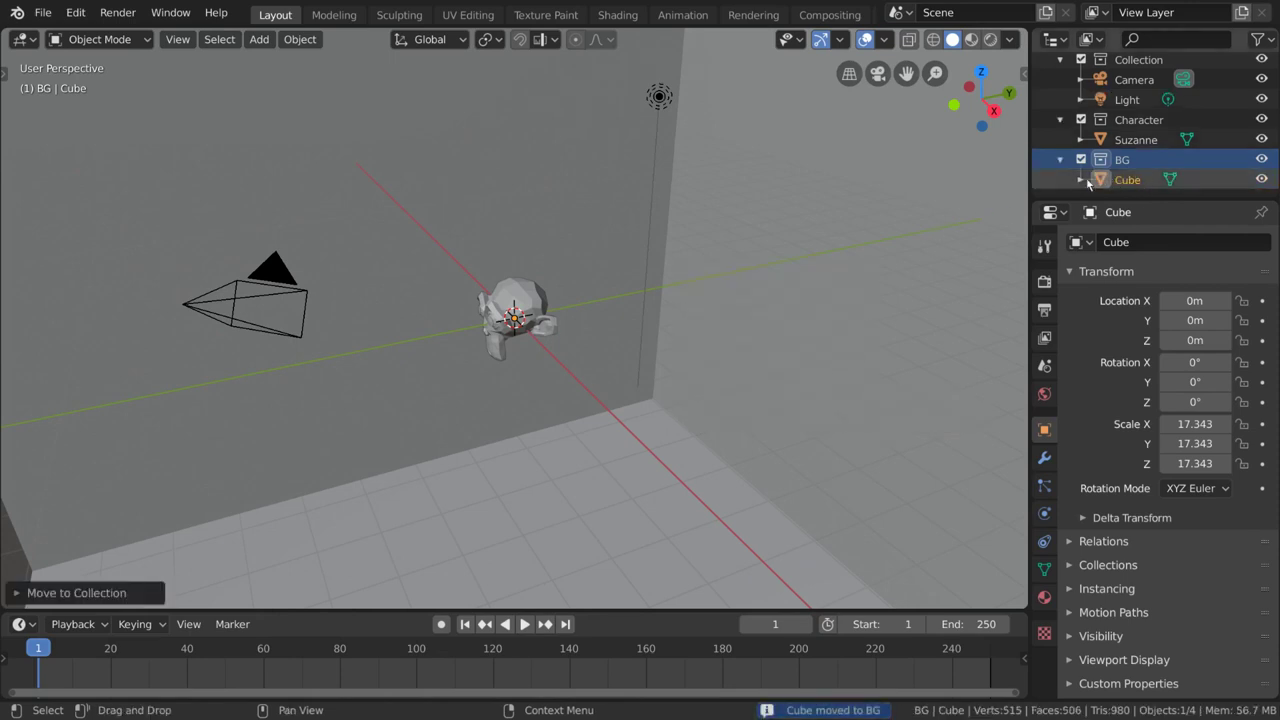
key("ctrl+z")
left_click(1128, 100)
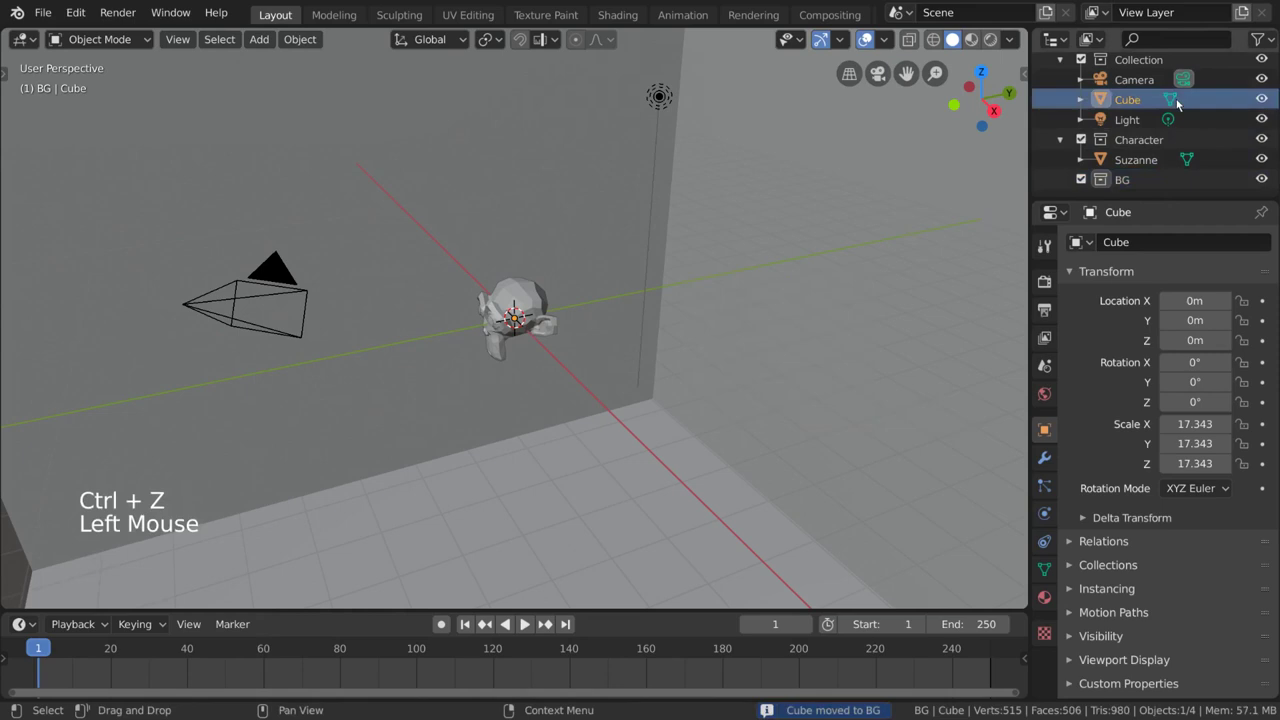
left_click_drag(1134, 104, 1133, 180)
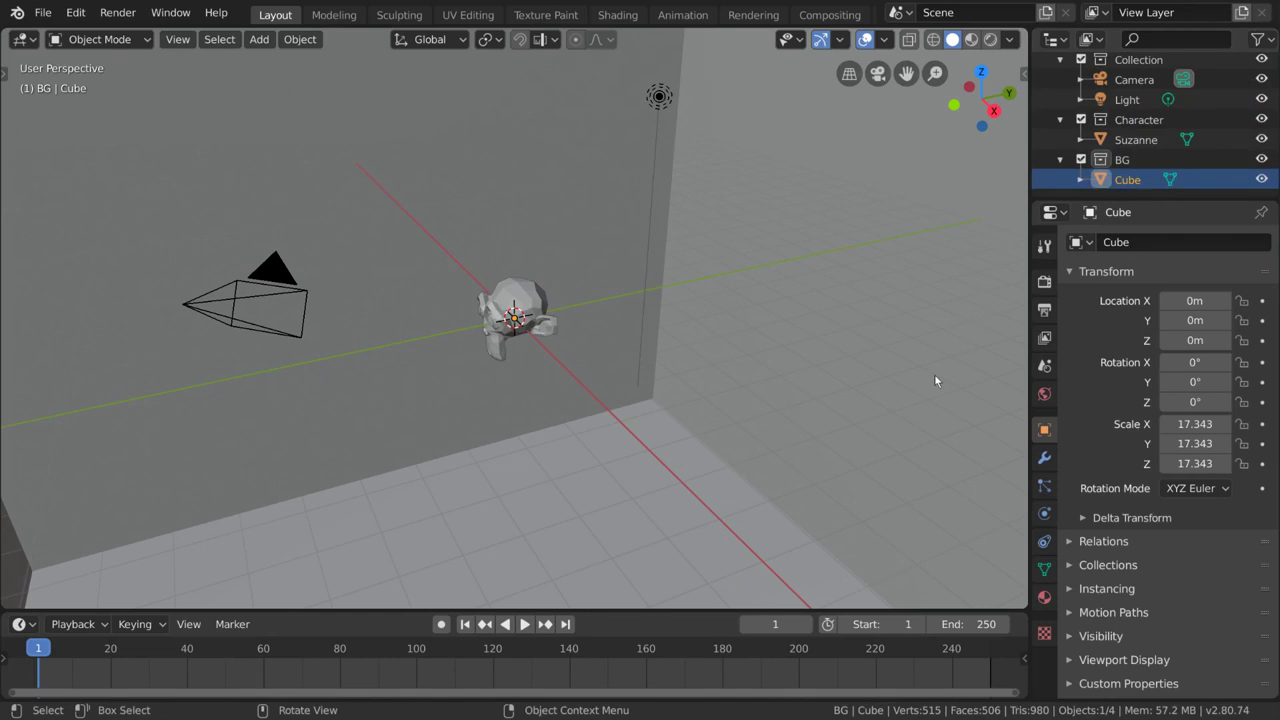
left_click(1081, 120)
left_click(1081, 163)
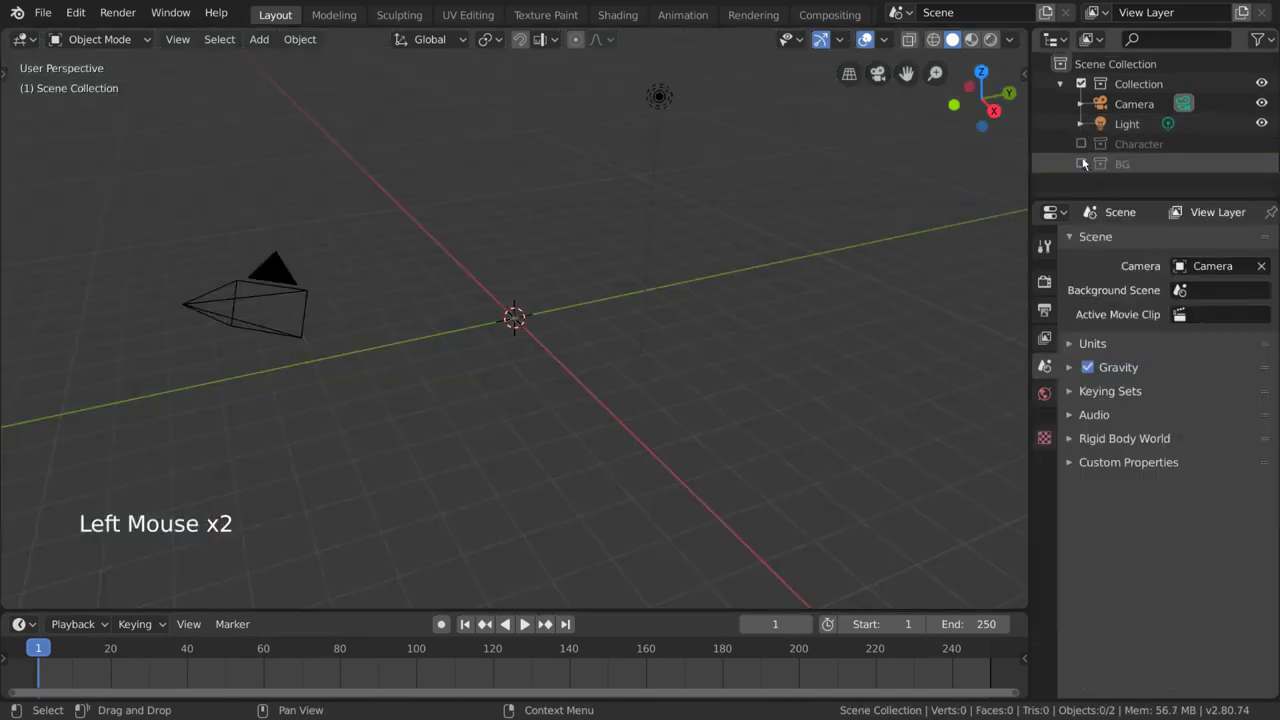
left_click(1081, 144)
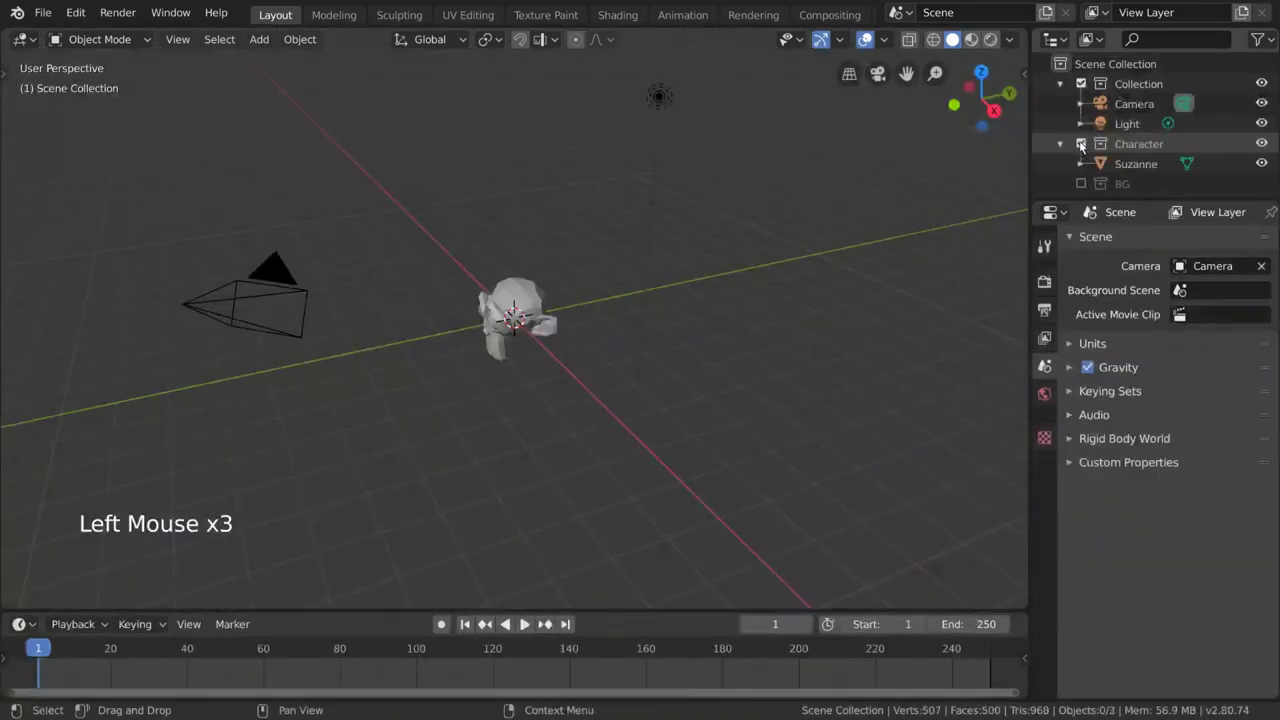
left_click(1081, 144)
left_click(1081, 163)
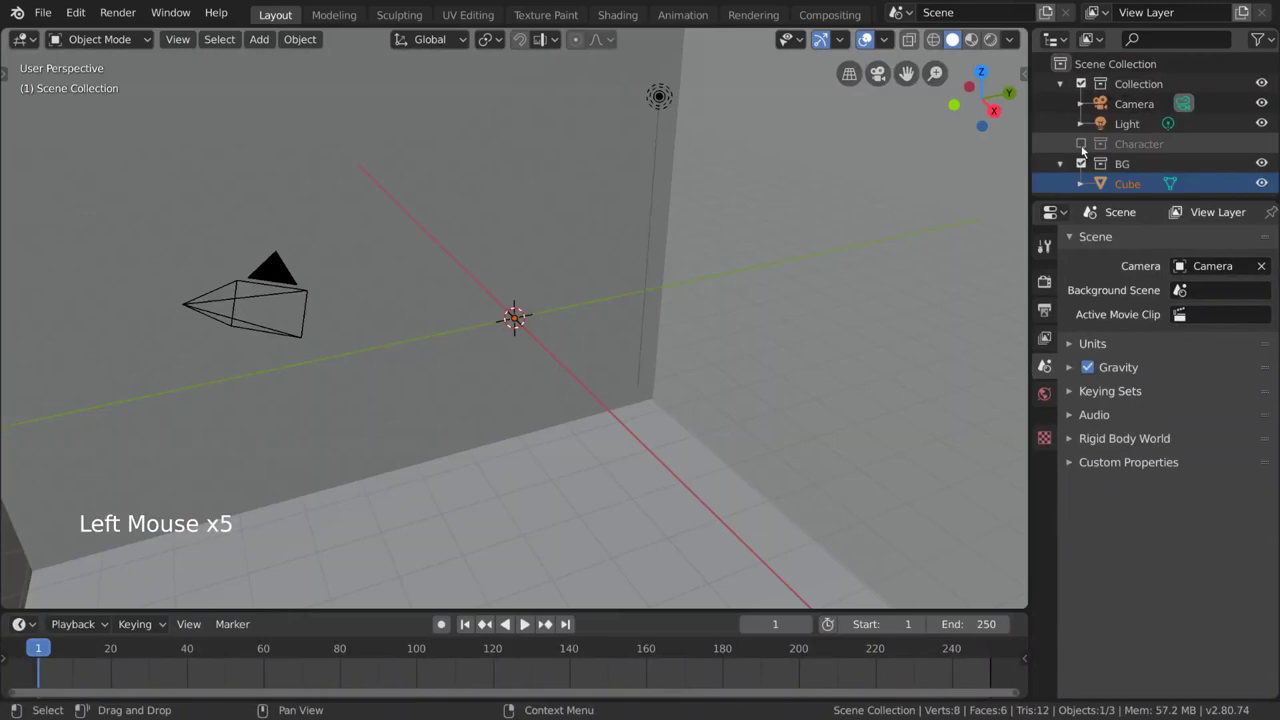
left_click(1081, 144)
scroll(1110, 150, "down", 3)
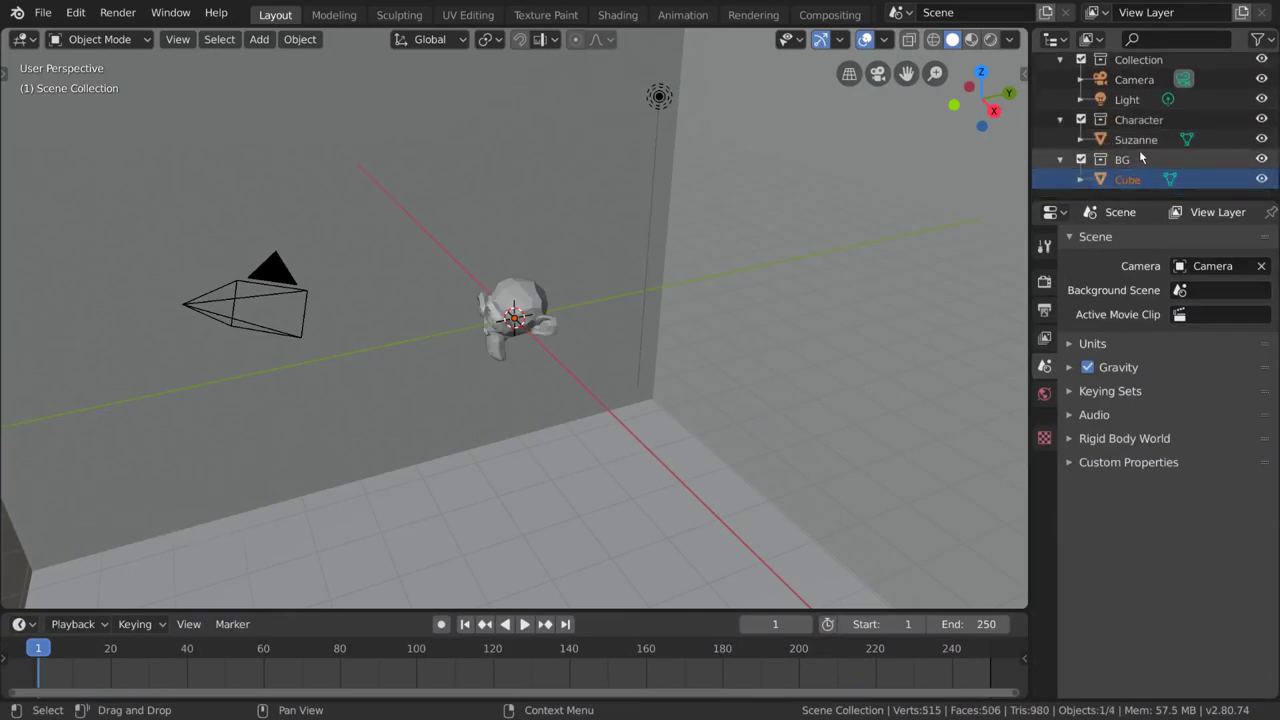
left_click(1241, 12)
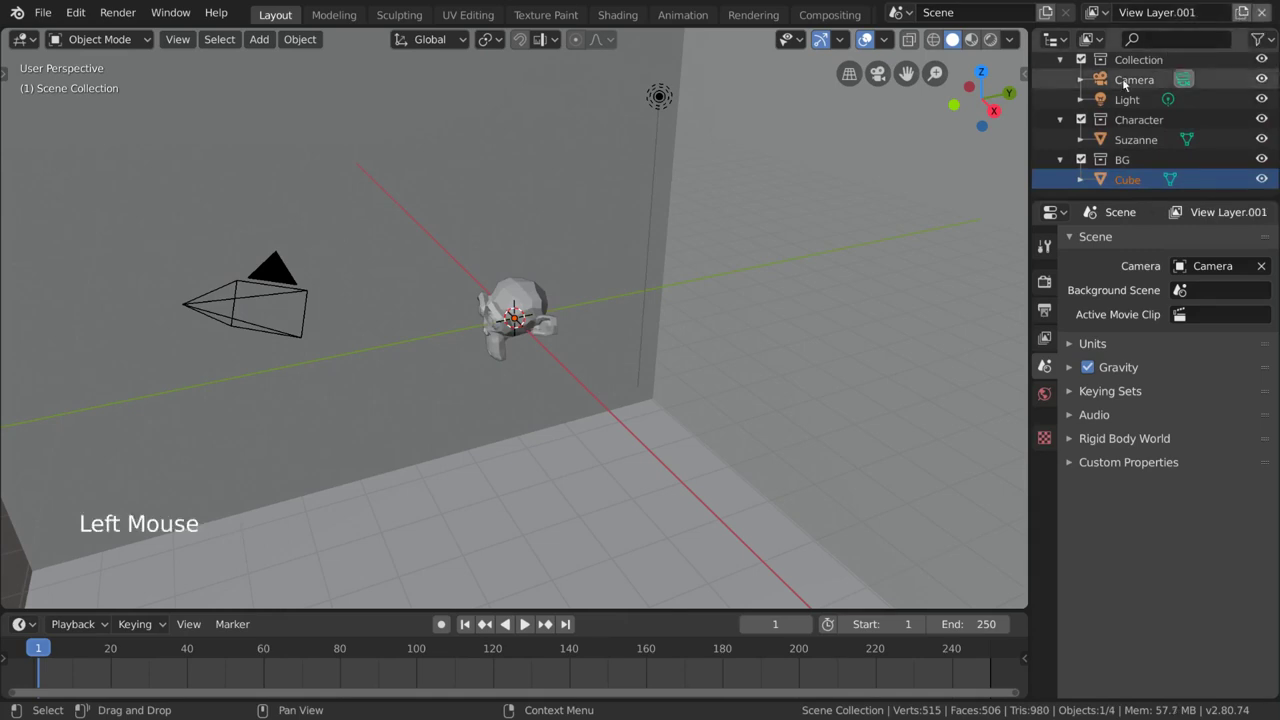
left_click_drag(1081, 120, 1081, 157)
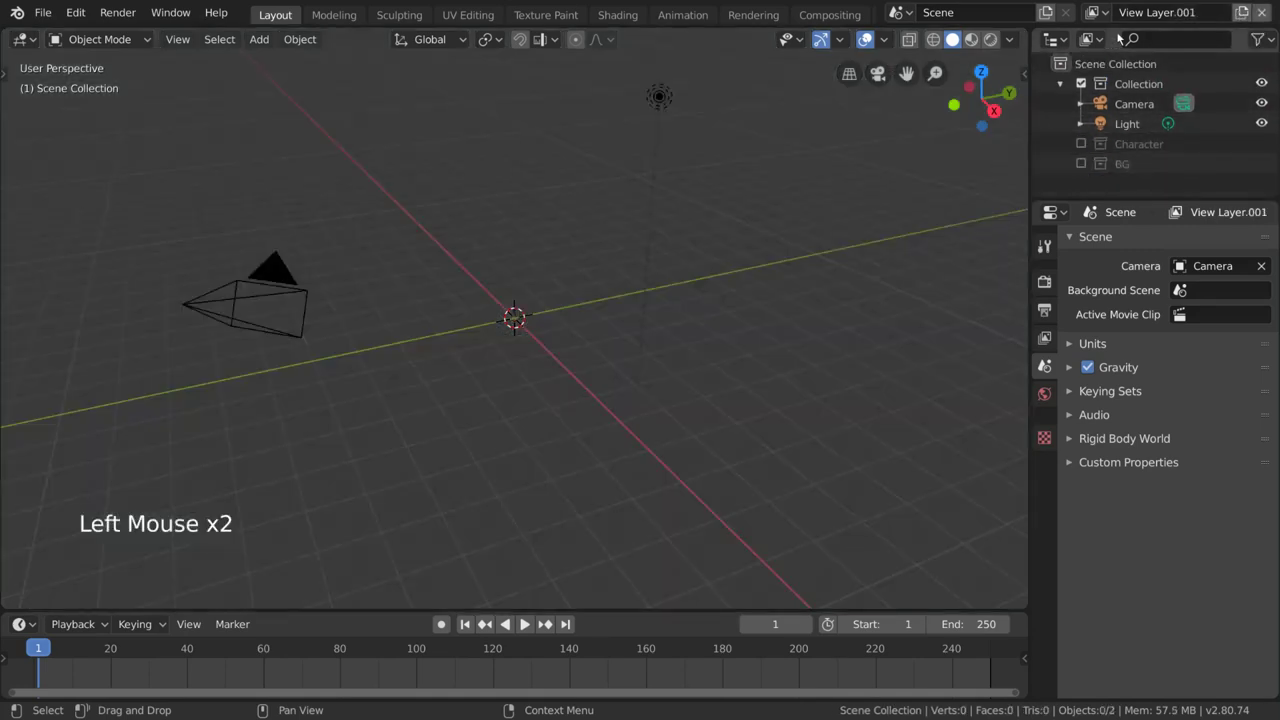
left_click(1094, 12)
left_click(905, 41)
scroll(1148, 131, "down", 3)
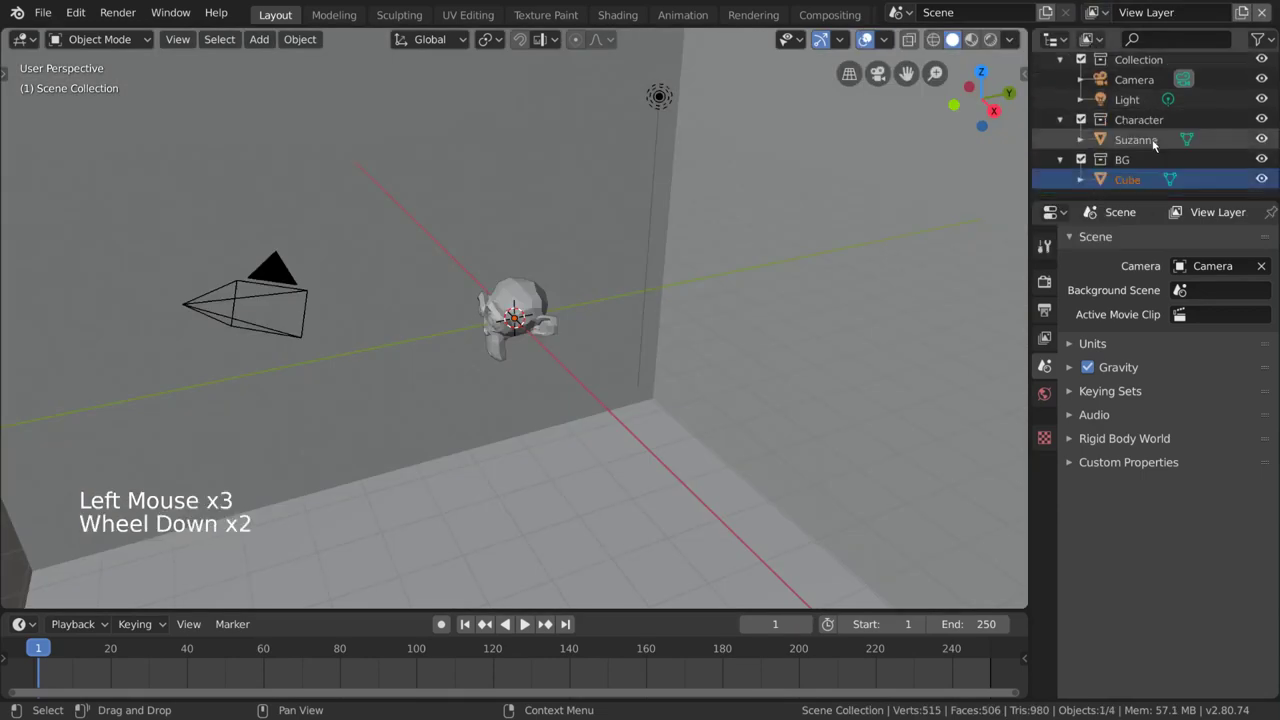
left_click(1105, 15)
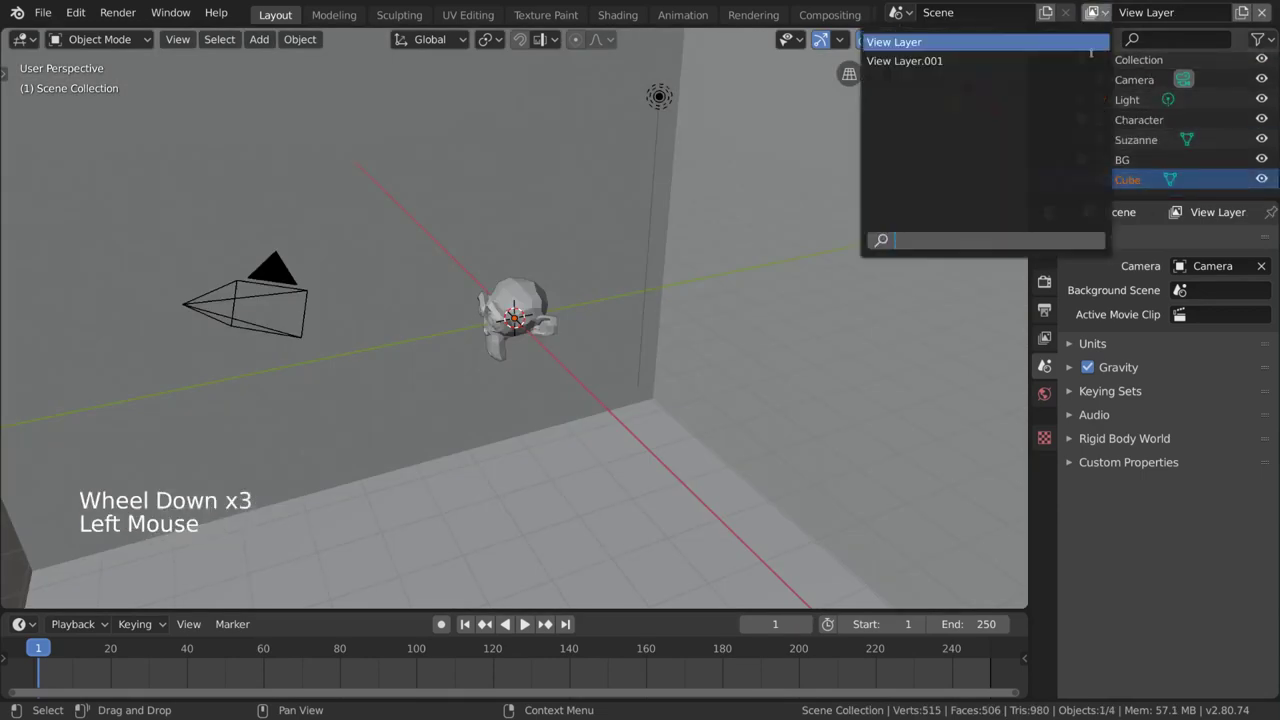
left_click(1088, 63)
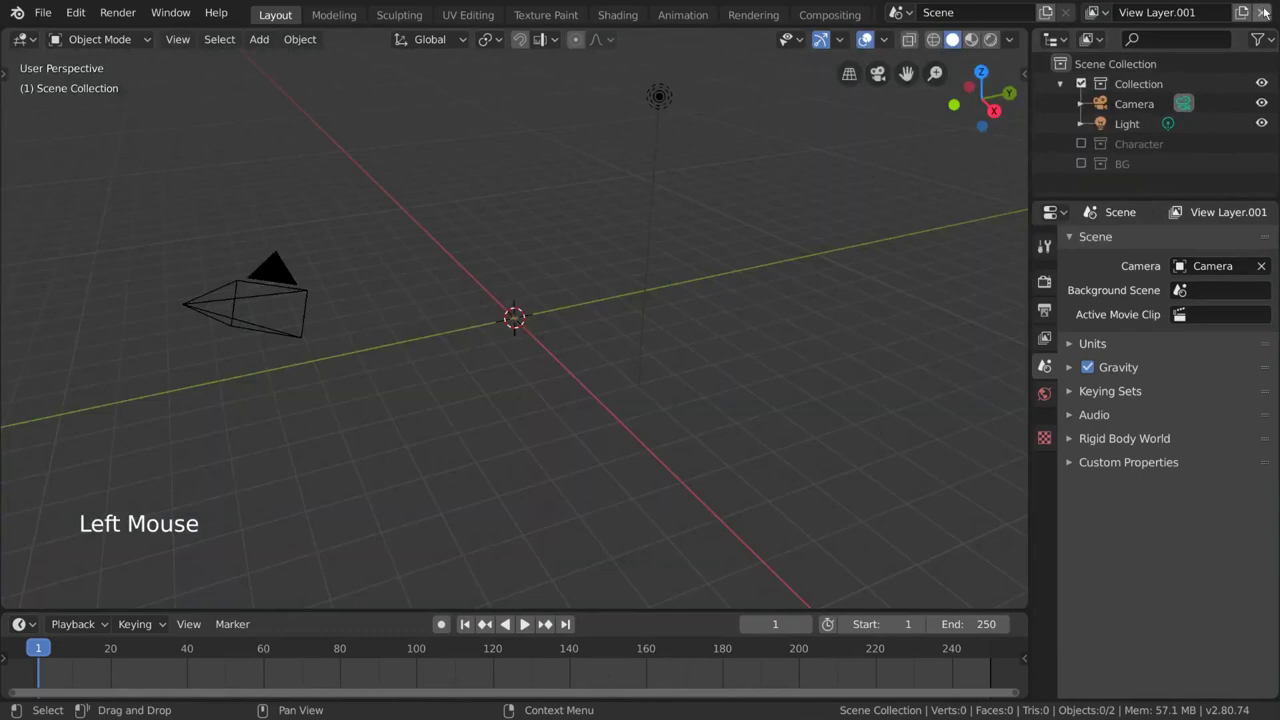
left_click(1258, 13)
left_click(1145, 103)
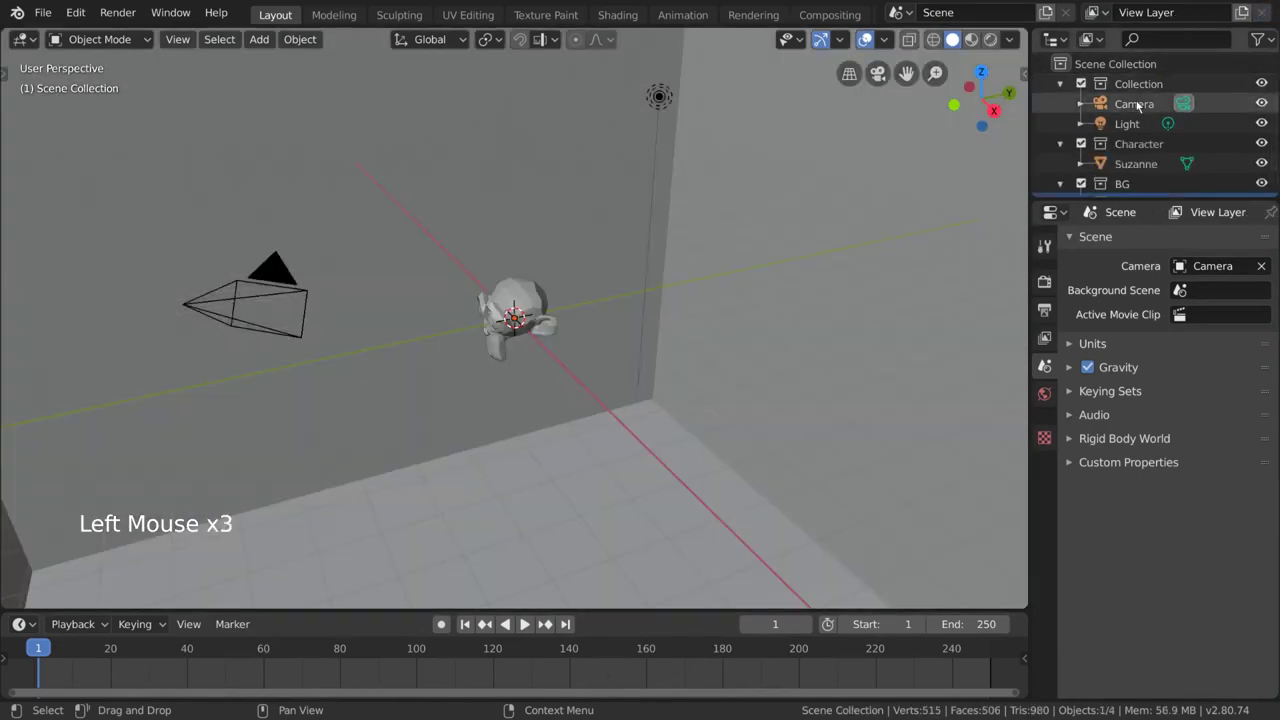
left_click(1133, 123, "shift")
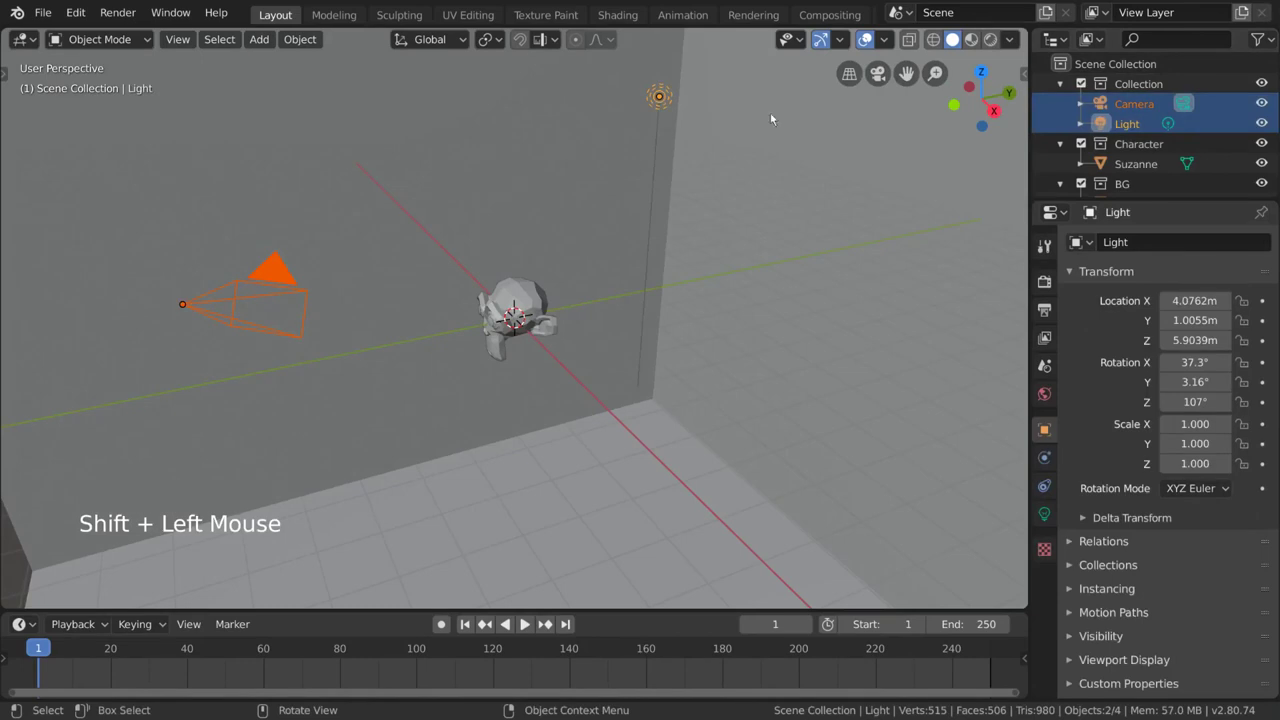
scroll(1155, 112, "down", 1)
left_click_drag(1152, 109, 1136, 83)
mouse_move(1135, 133)
left_mouse_down("shift")
mouse_move(1142, 165)
mouse_move(1146, 150)
left_mouse_up("shift")
scroll(1150, 170, "down", 2)
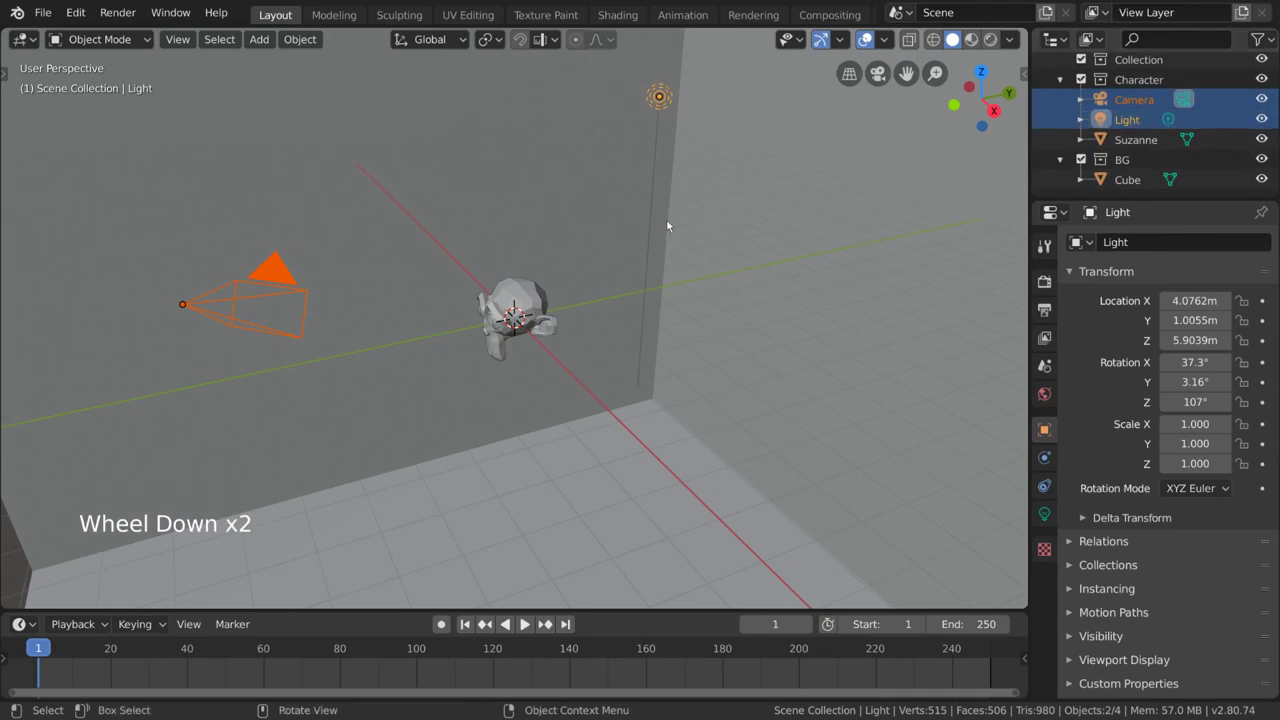
left_click(1134, 99)
key("shift+m")
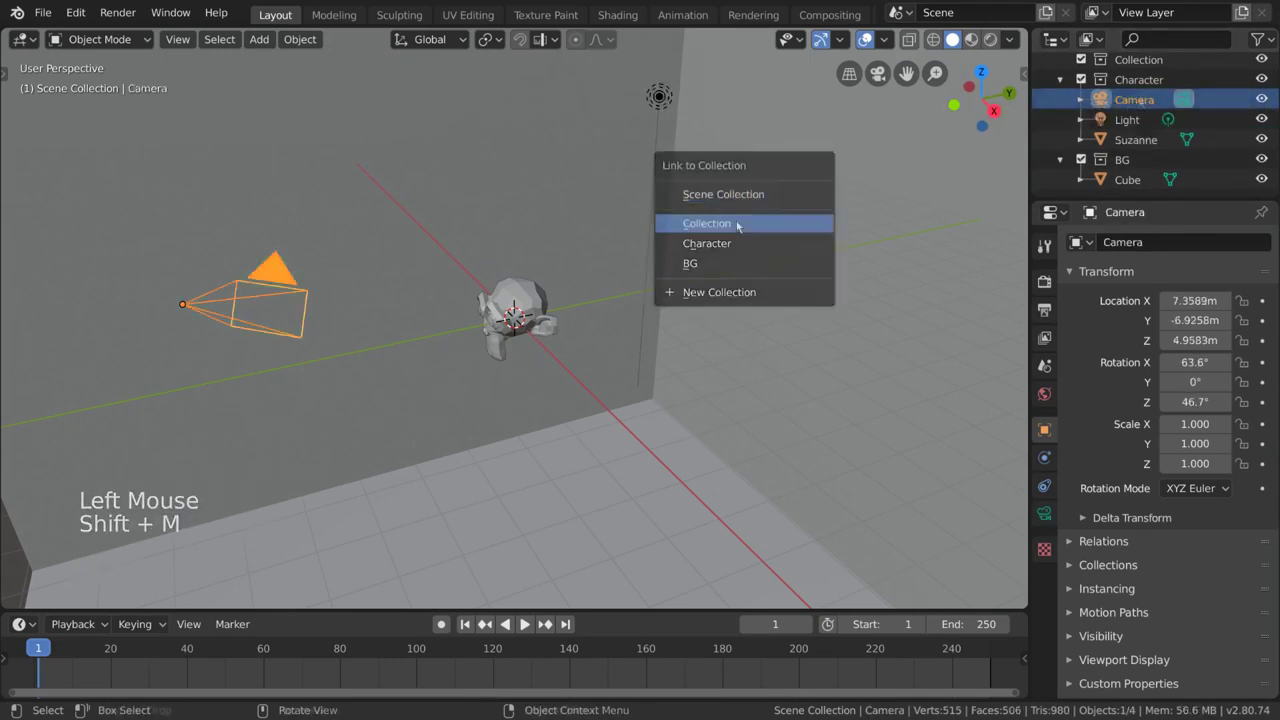
left_click(737, 220)
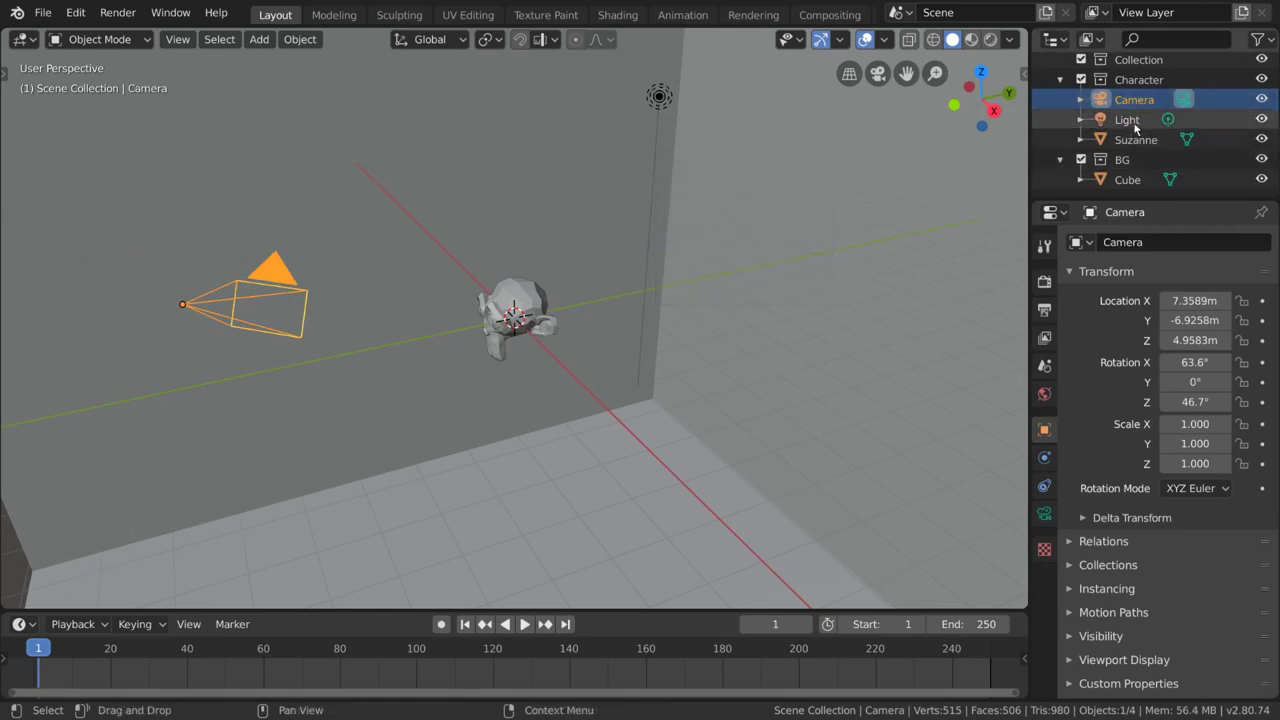
left_click(1138, 124, "shift")
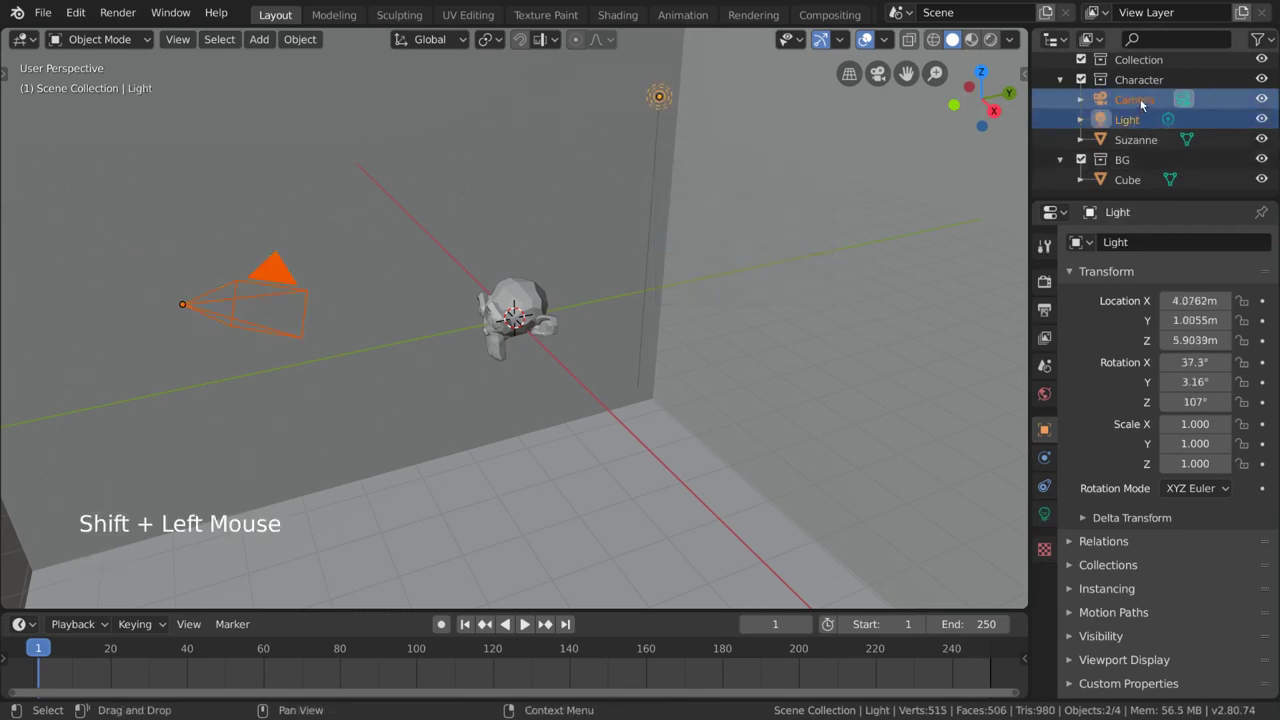
left_click_drag(1142, 104, 1140, 59)
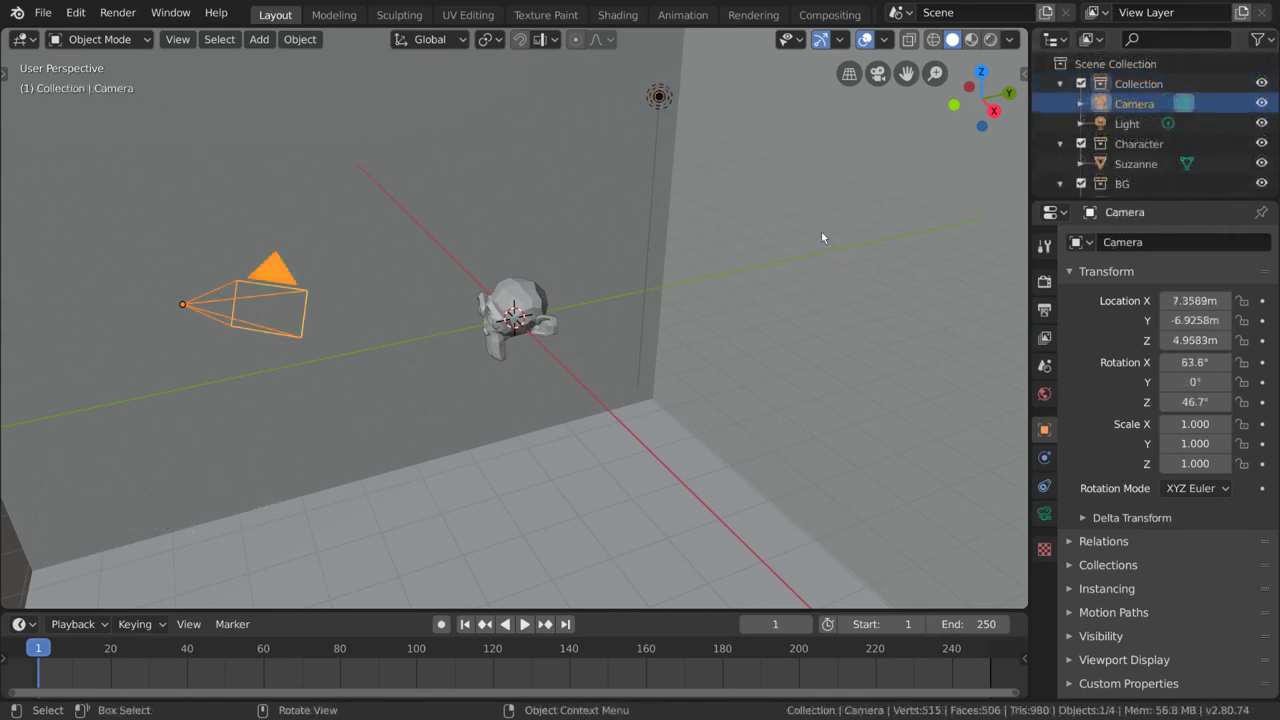
Rename the collection named Collection to 'Char/BG'.
left_click(1168, 84)
left_click(1168, 84, "ctrl")
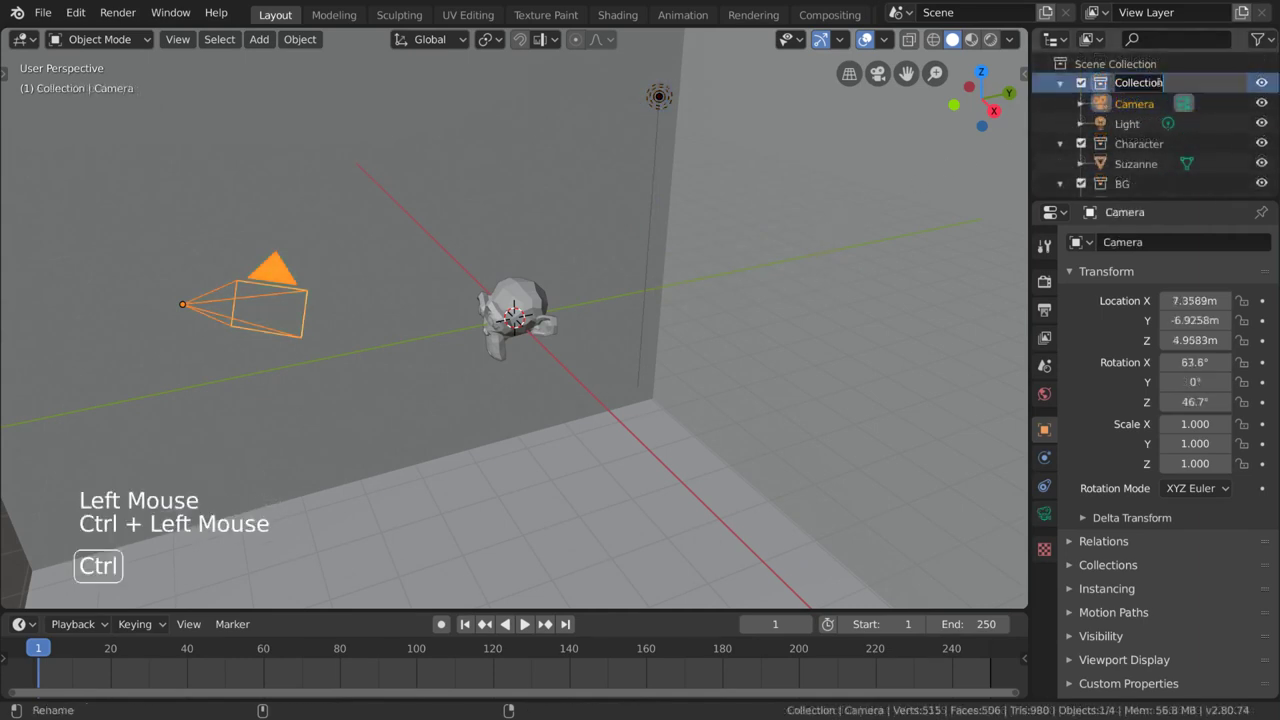
type("Char/B")
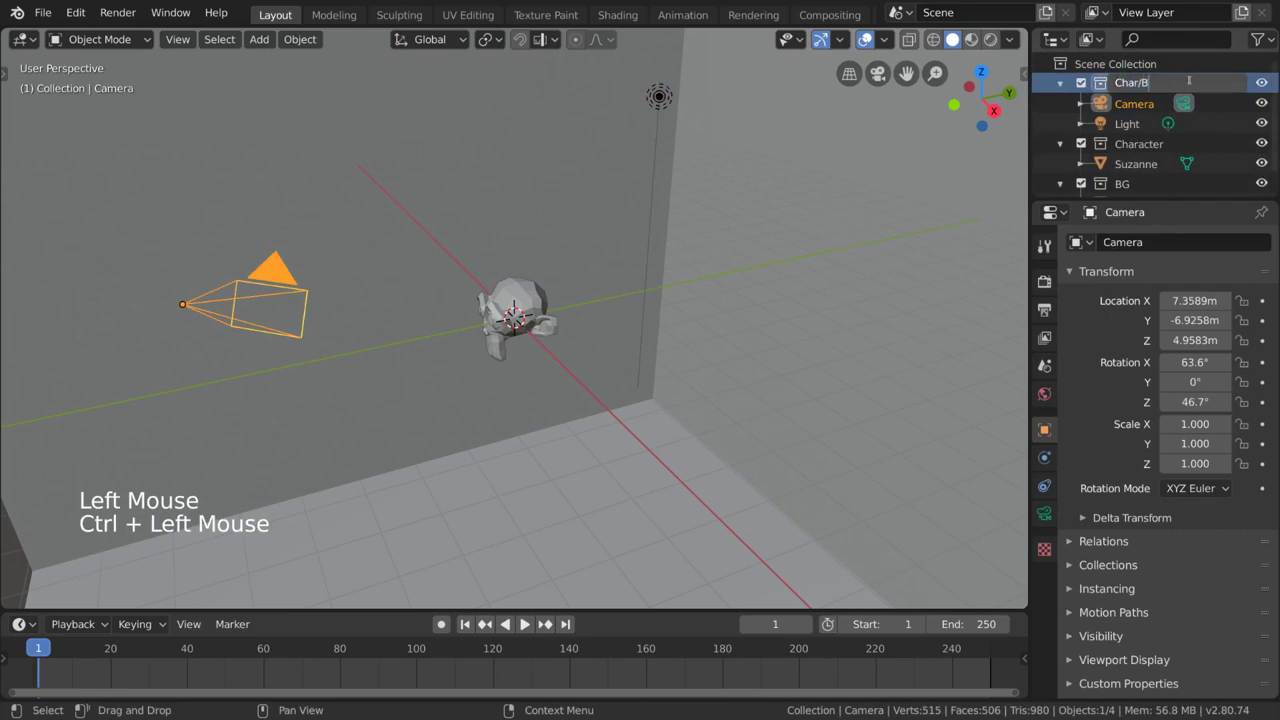
type("G")
key("Return")
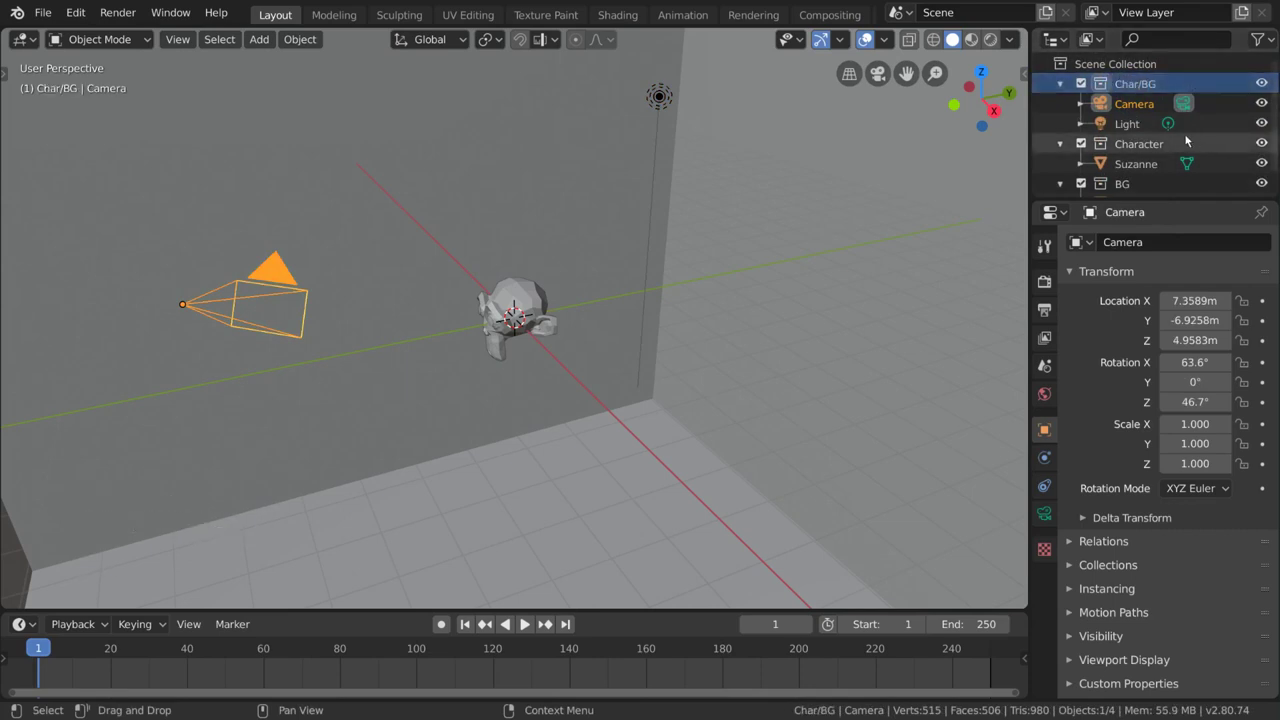
Nest the Character and BG collections inside Char/BG.
left_click(1150, 145)
left_click_drag(1153, 146, 1132, 86)
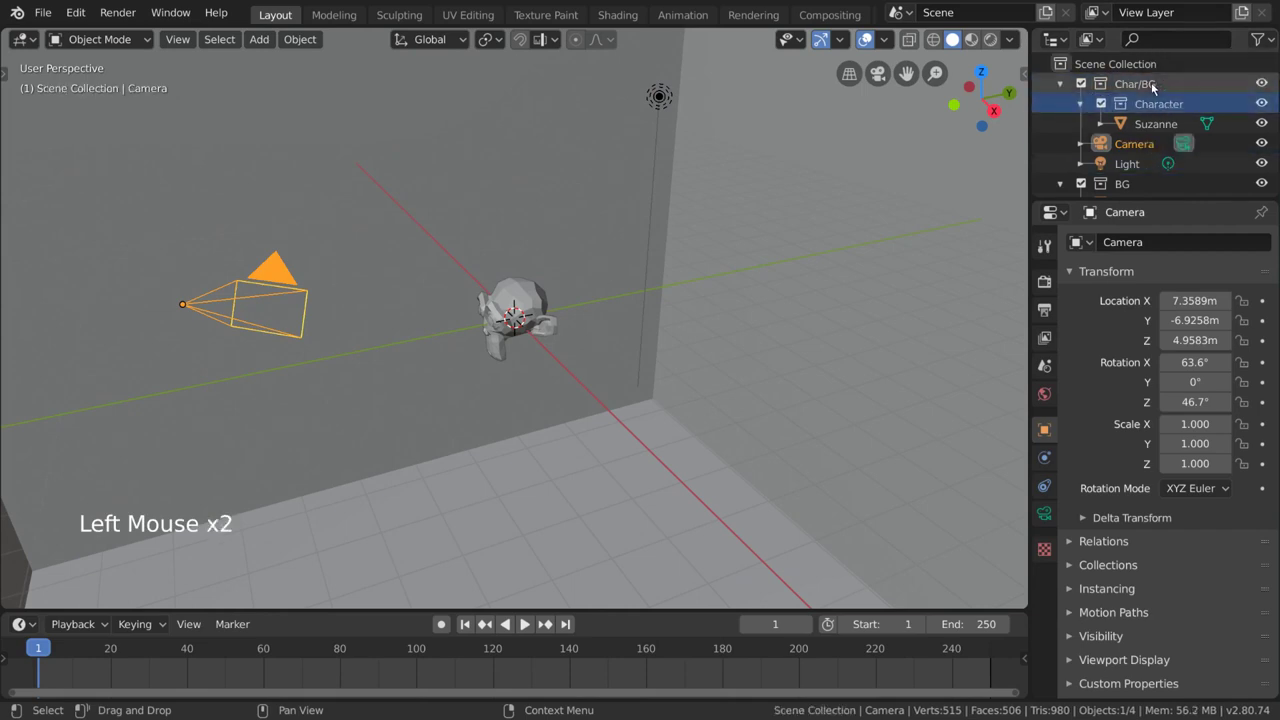
left_click(1128, 186)
left_click_drag(1130, 188, 1138, 88)
scroll(1100, 78, "down", 1)
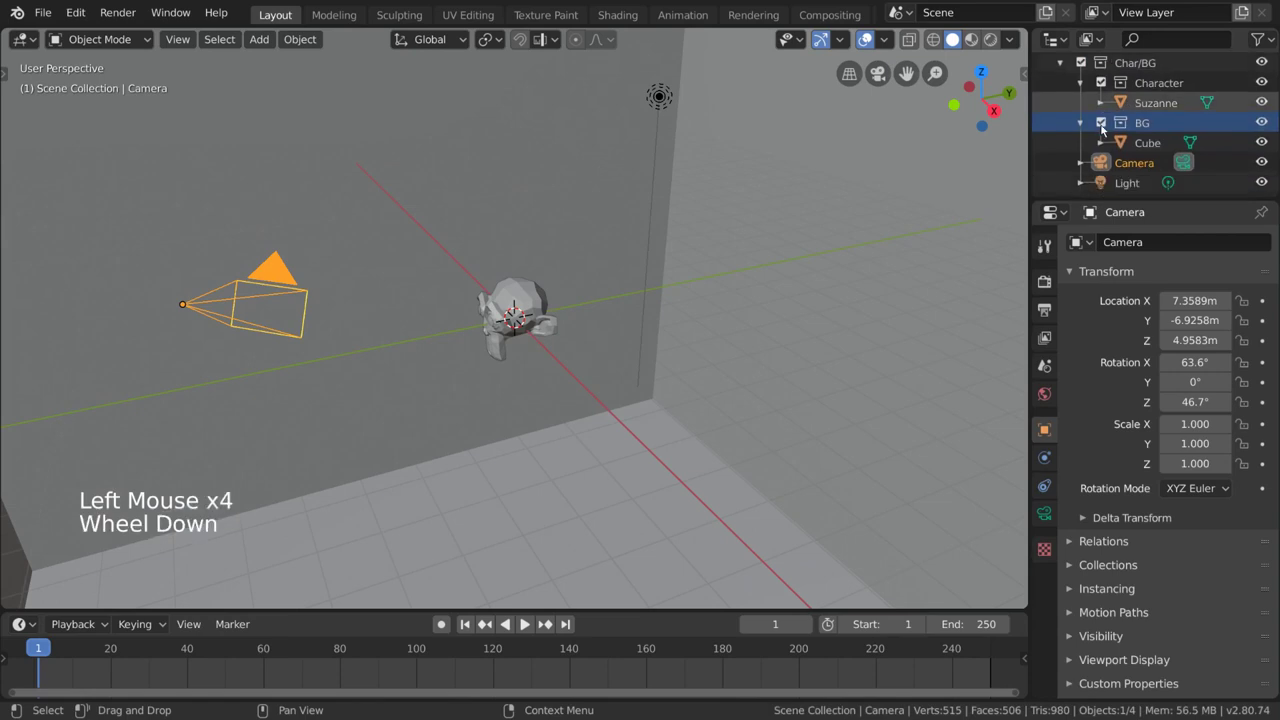
left_click(1081, 63)
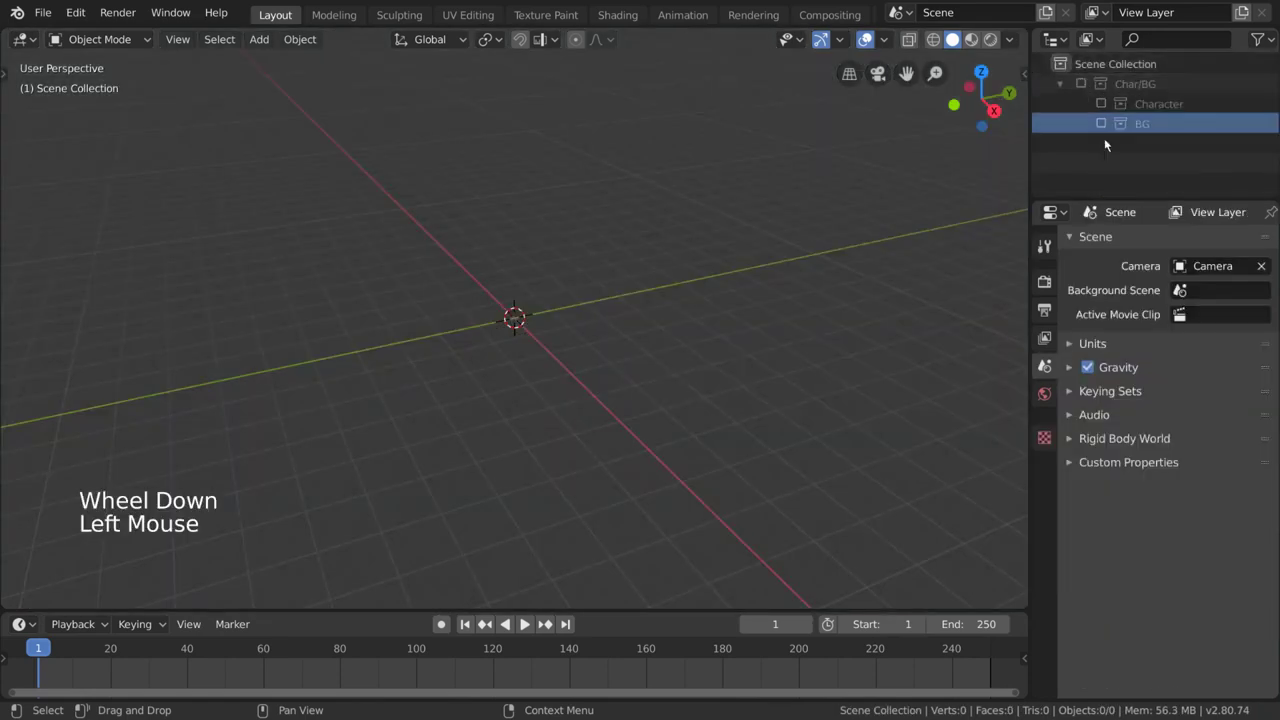
left_click(1081, 83)
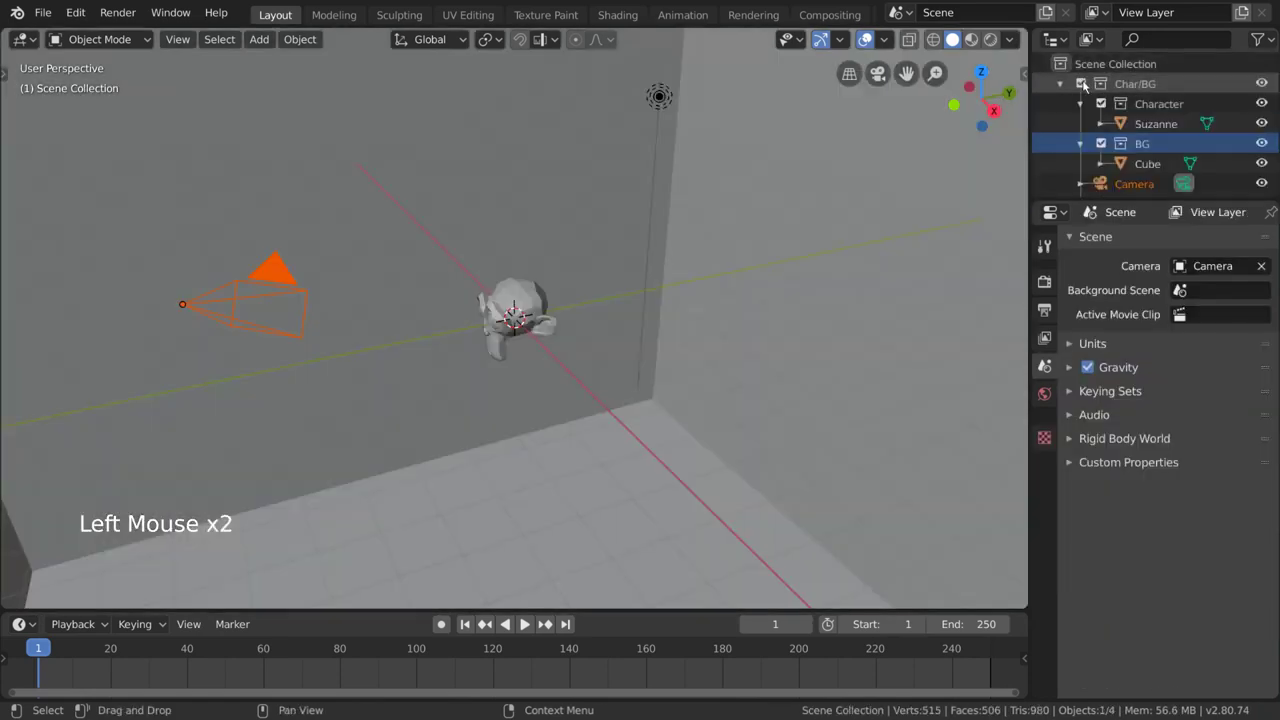
scroll(1180, 110, "down", 2)
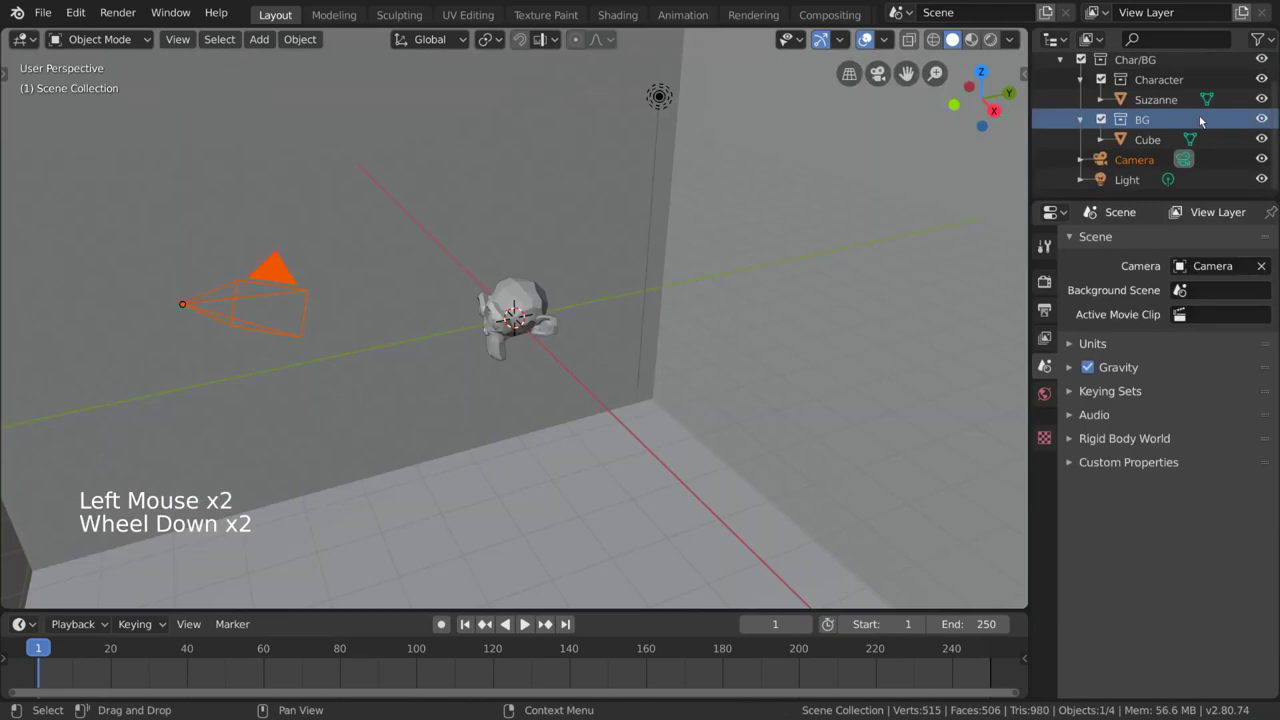
left_click(1132, 82)
left_click(1102, 80)
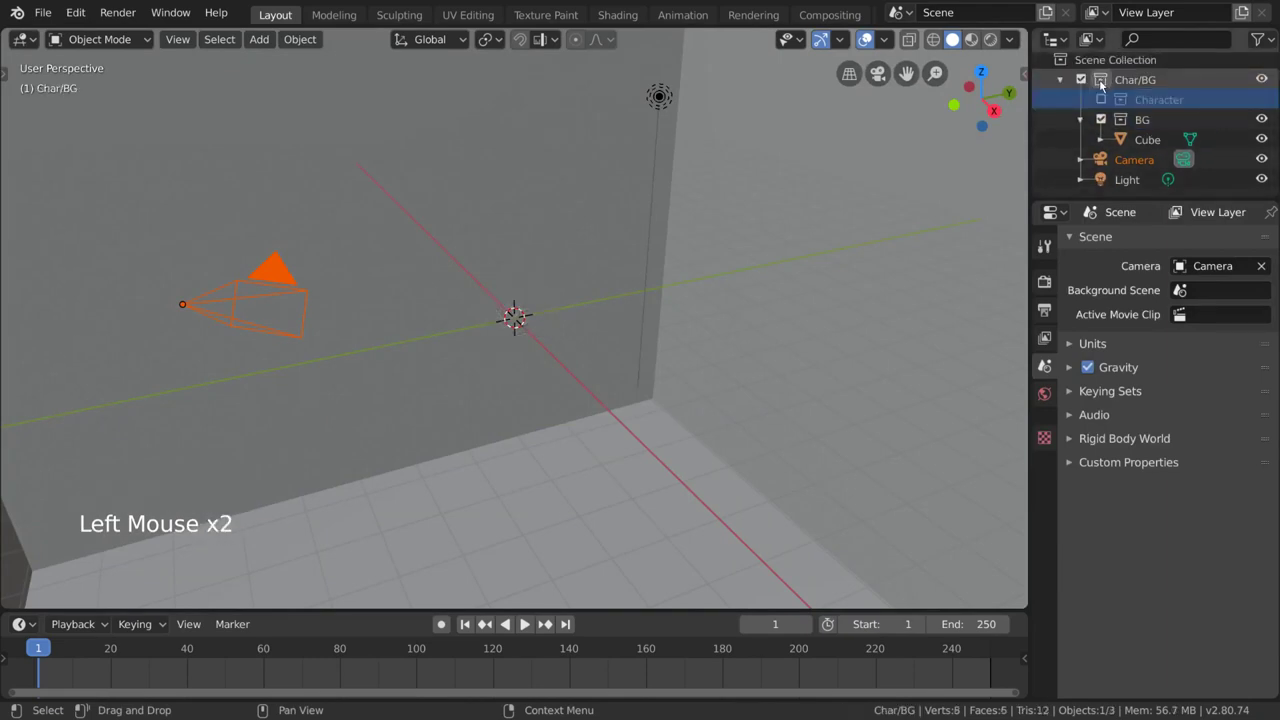
left_click(1101, 100)
left_click(1101, 140)
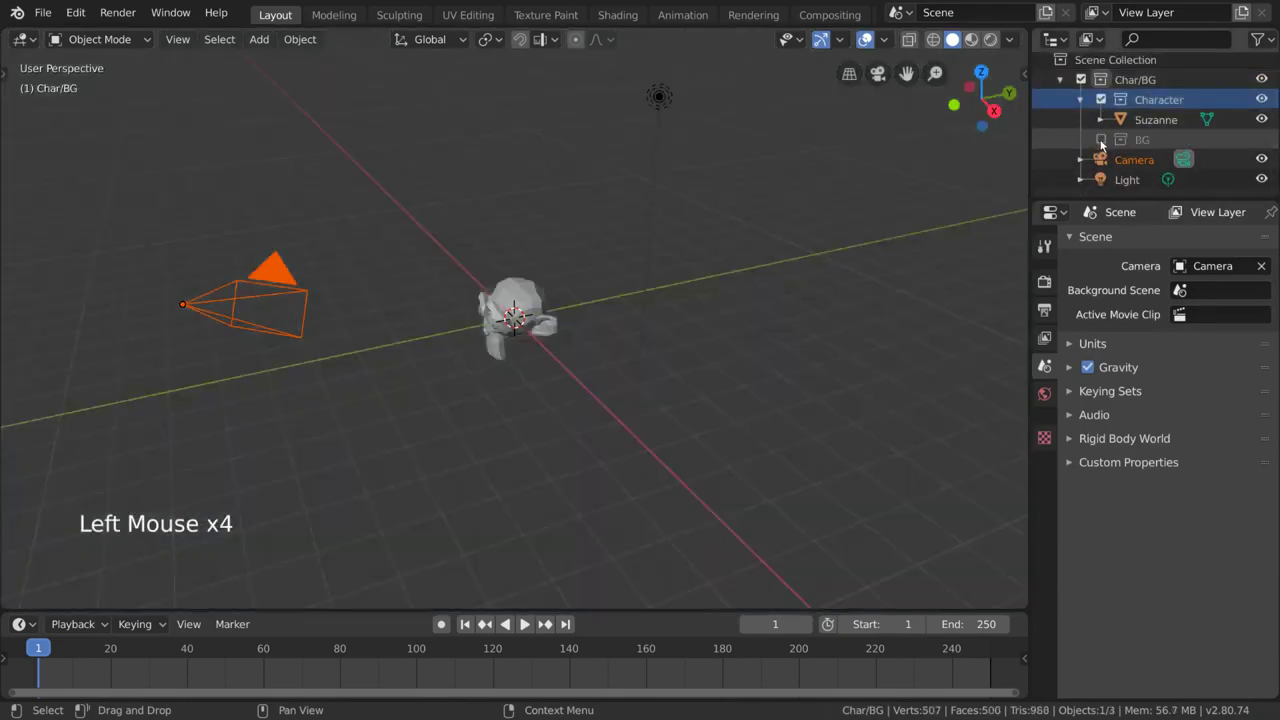
left_click(1101, 140)
left_click(659, 97)
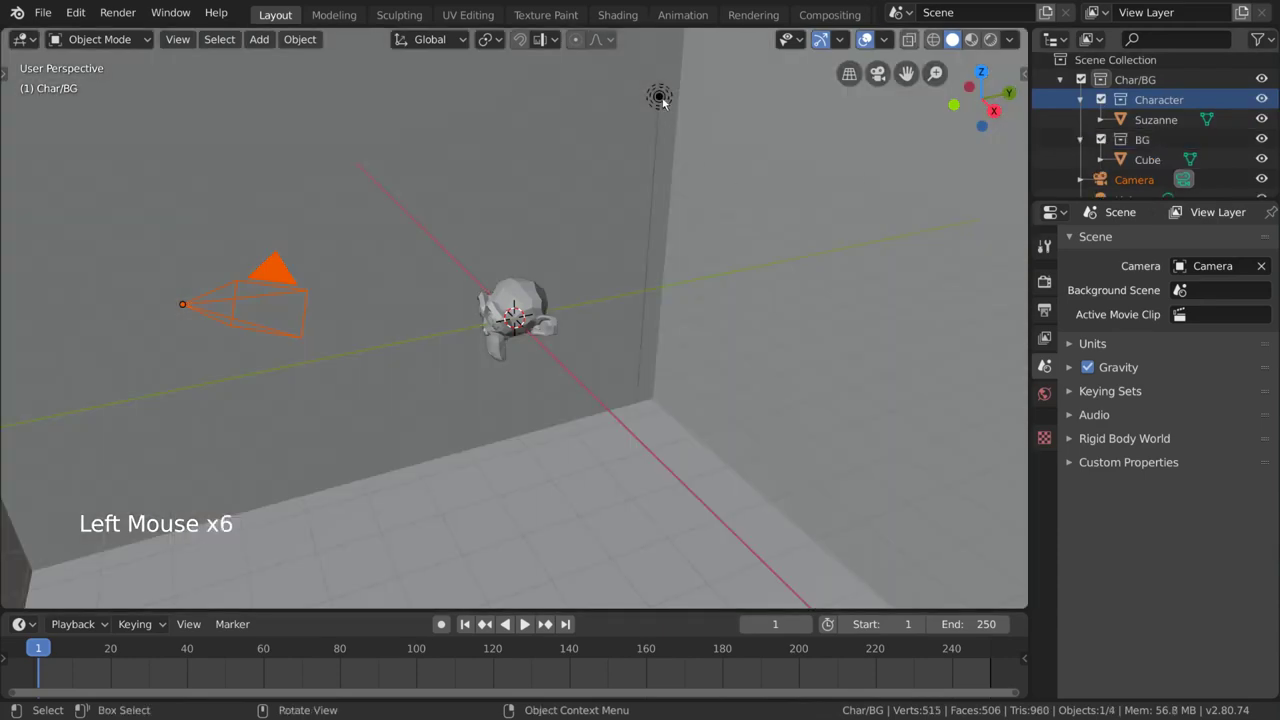
left_click(269, 296, "shift")
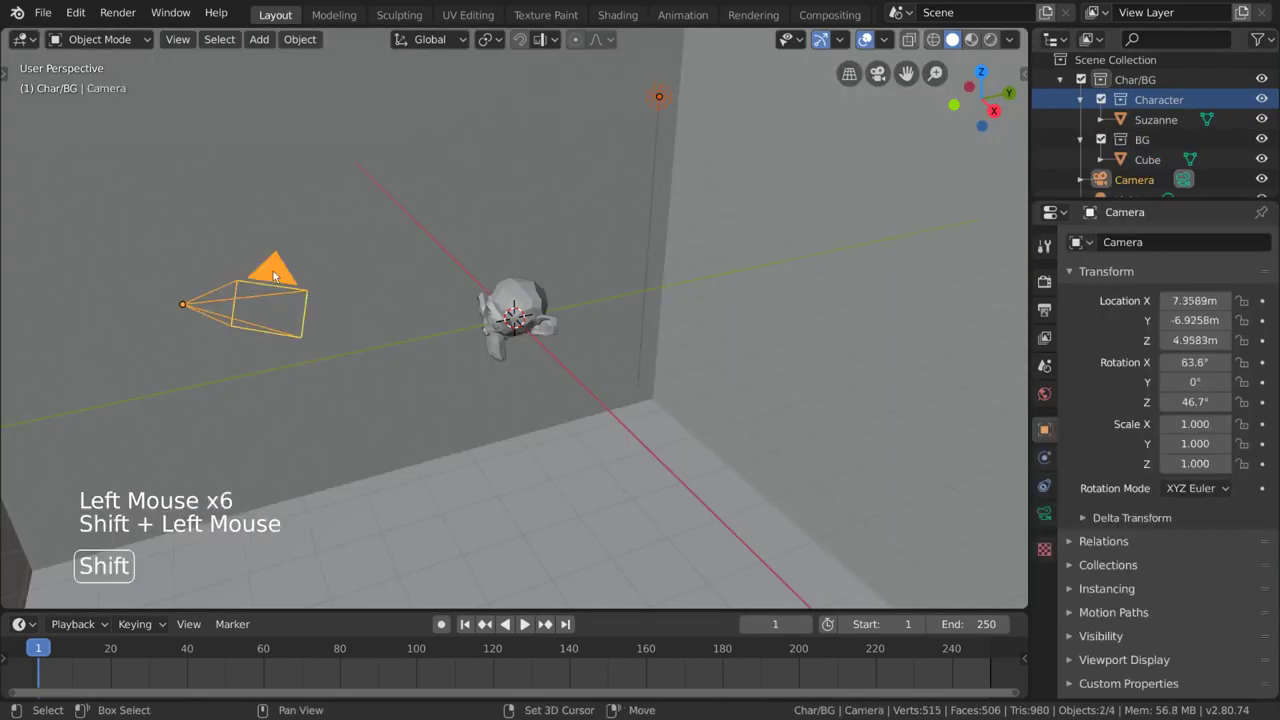
left_click(1101, 140)
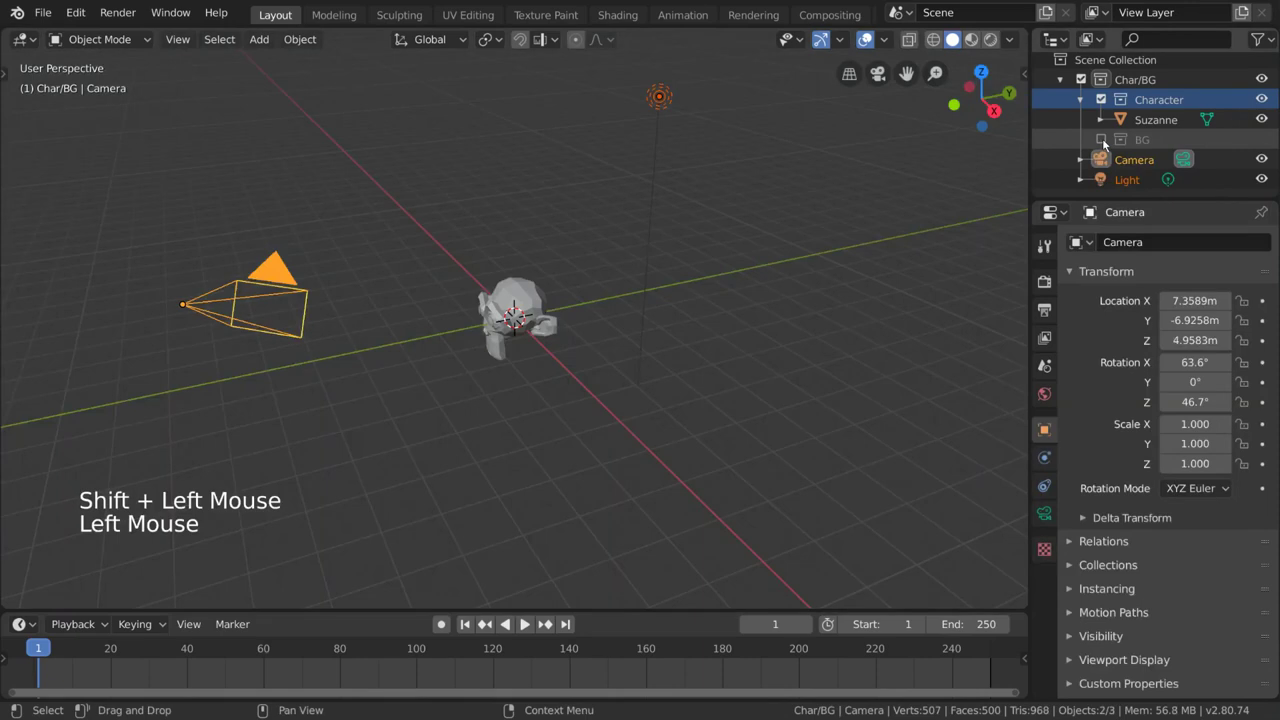
left_click(1101, 140)
left_click(1101, 100)
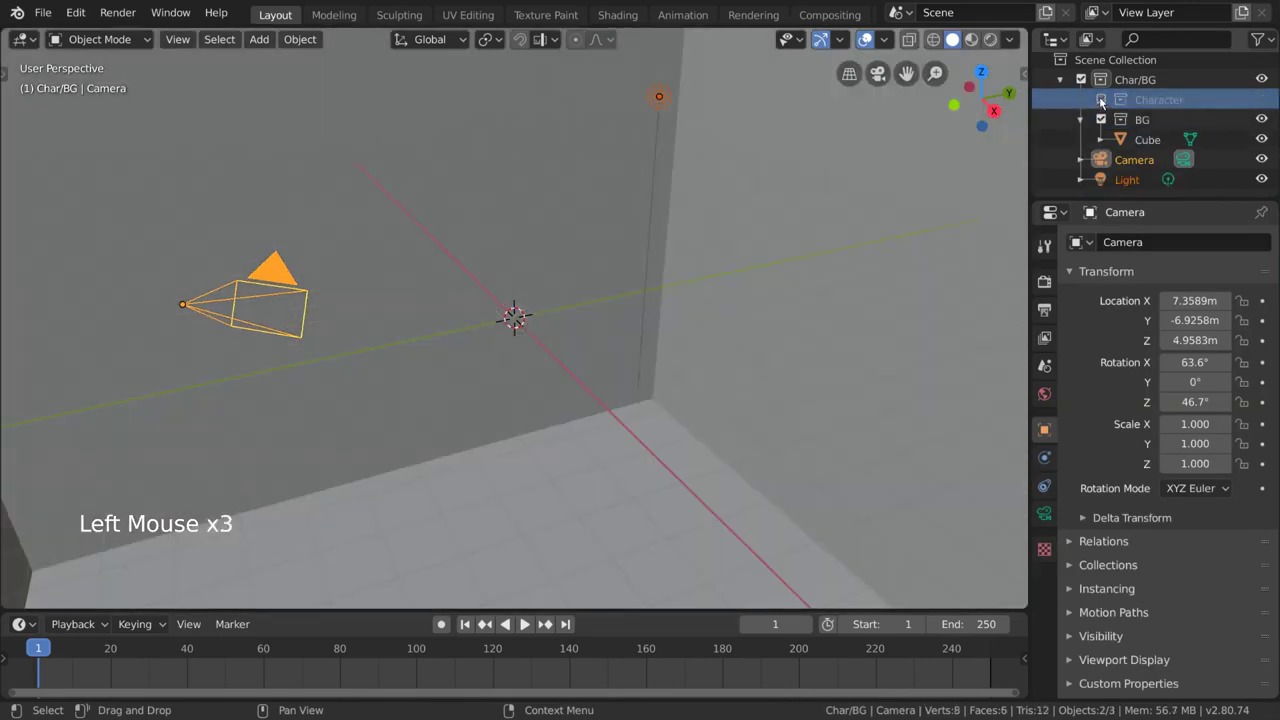
left_click(1101, 100)
left_click(1102, 140)
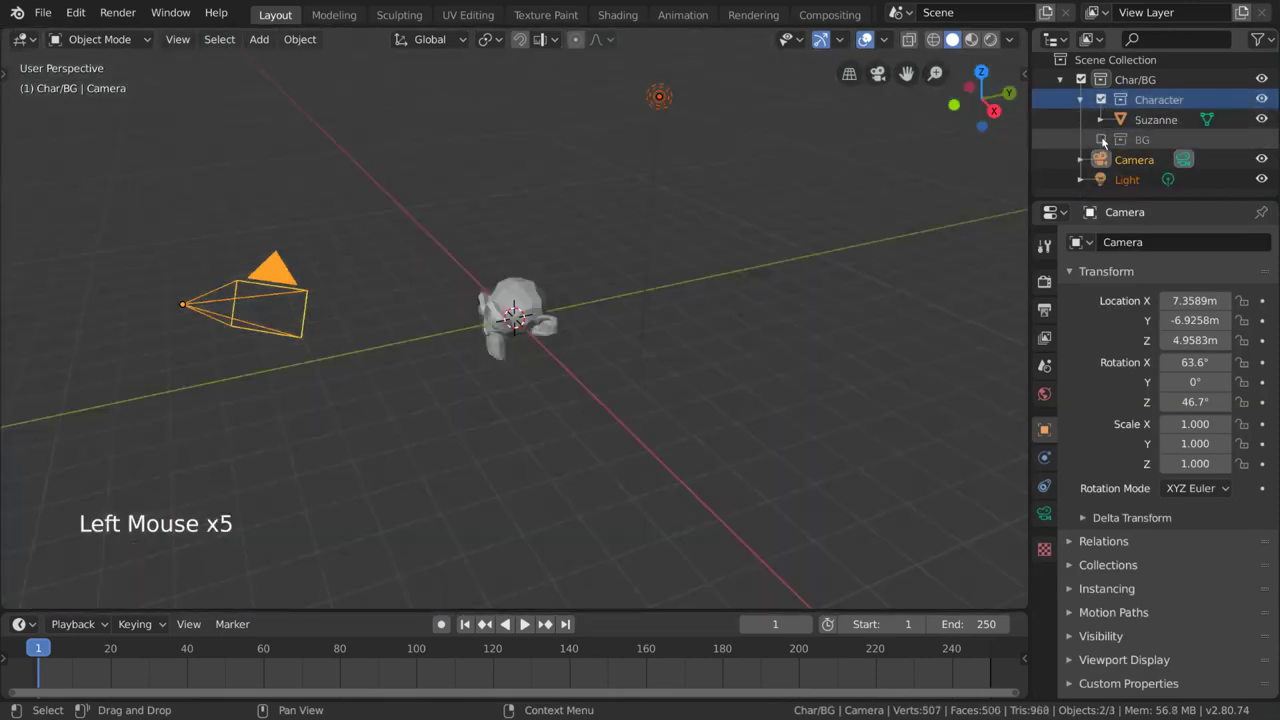
left_click(1102, 140)
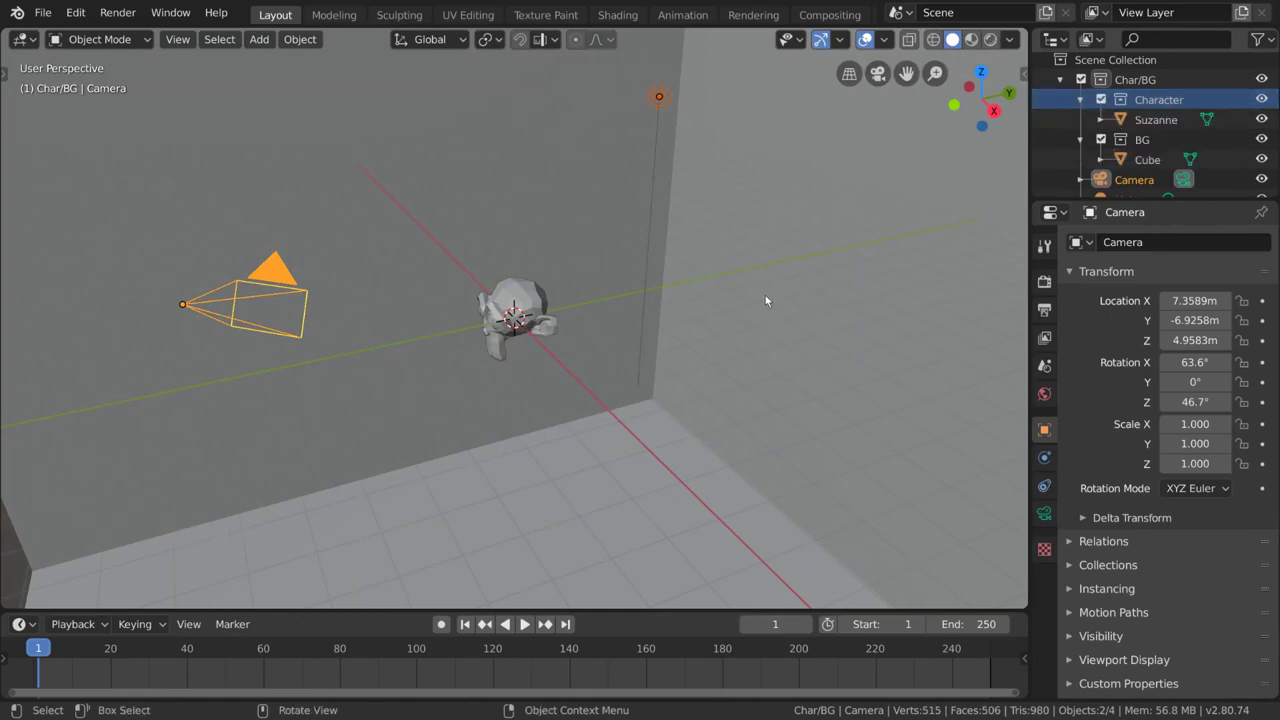
Link the camera into the Character collection with Shift+M.
left_click(287, 288)
left_click(283, 280)
key("shift+m")
mouse_move(287, 303)
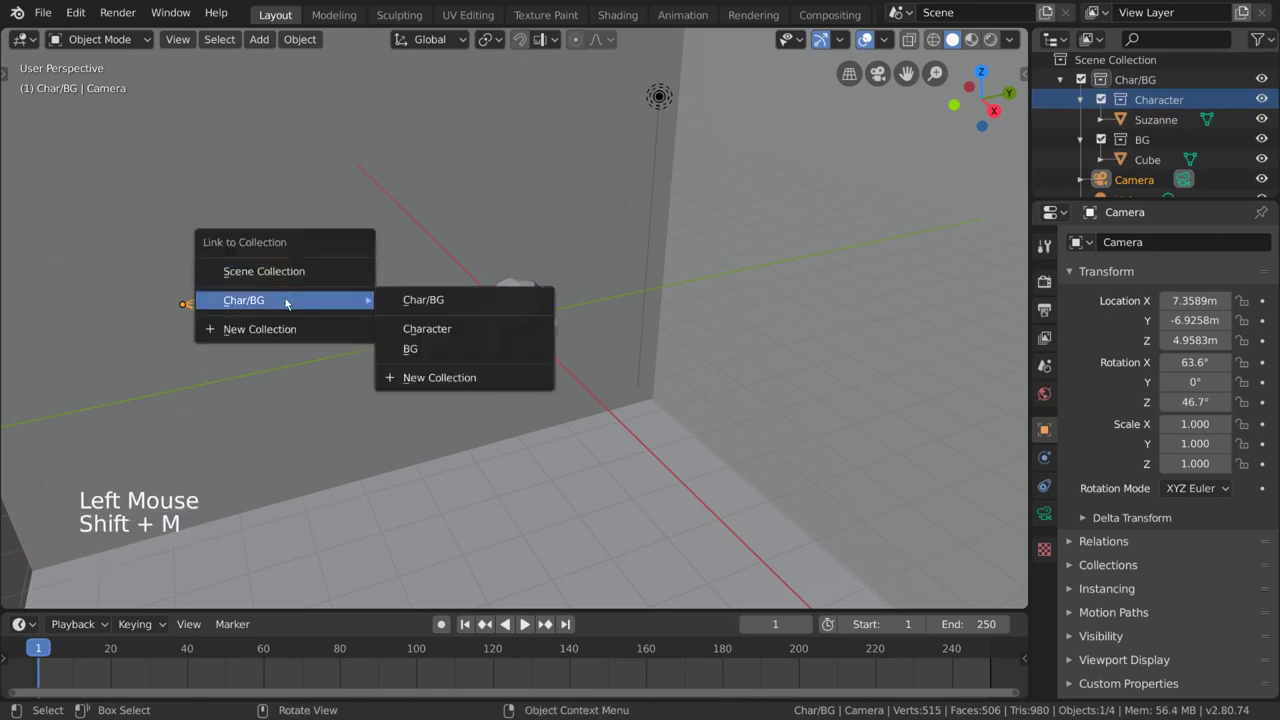
left_click(457, 329)
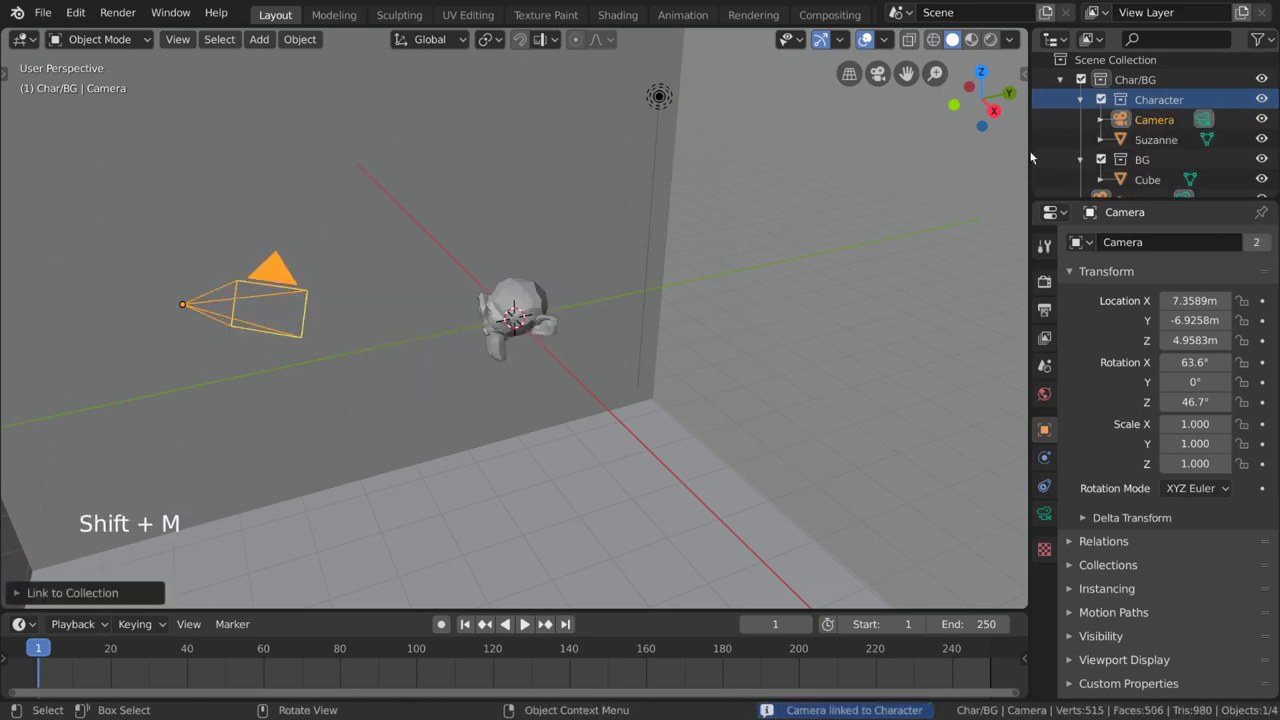
Unlink the Camera copy from the Character collection in the Outliner.
scroll(1150, 140, "down", 2)
left_click(1262, 160)
left_click(1262, 160)
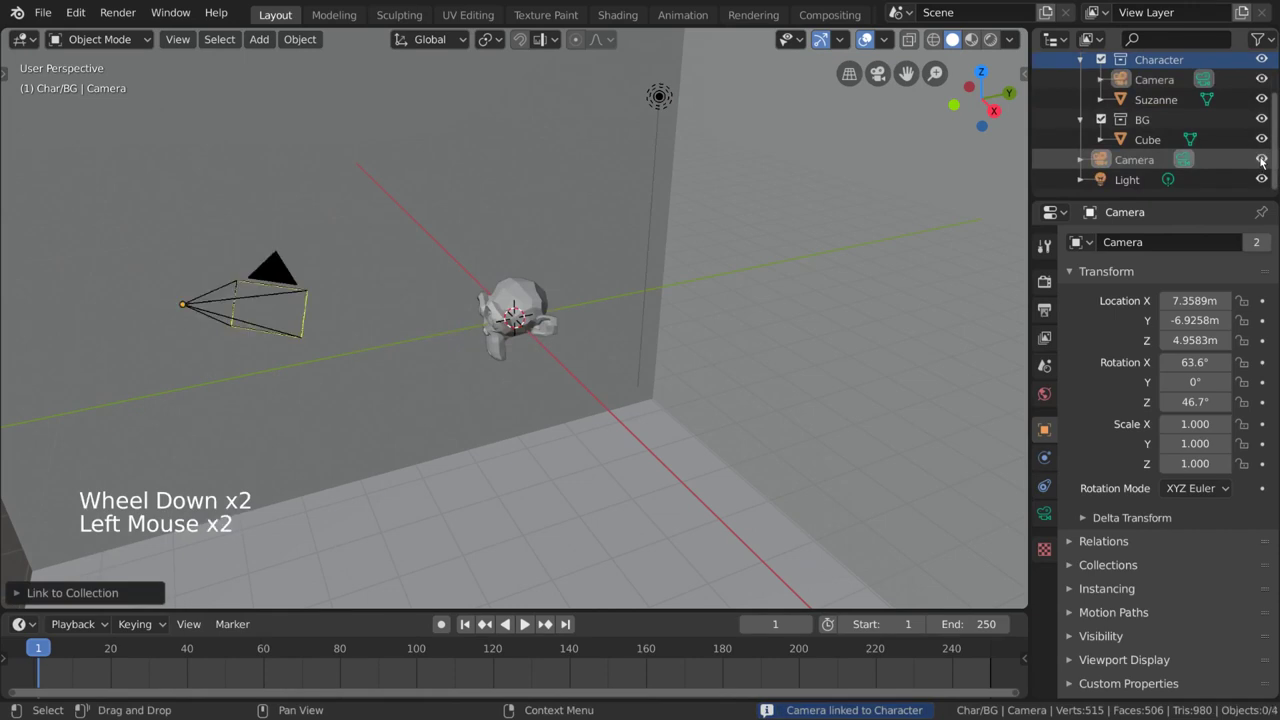
left_click(1150, 80)
left_click(1145, 160)
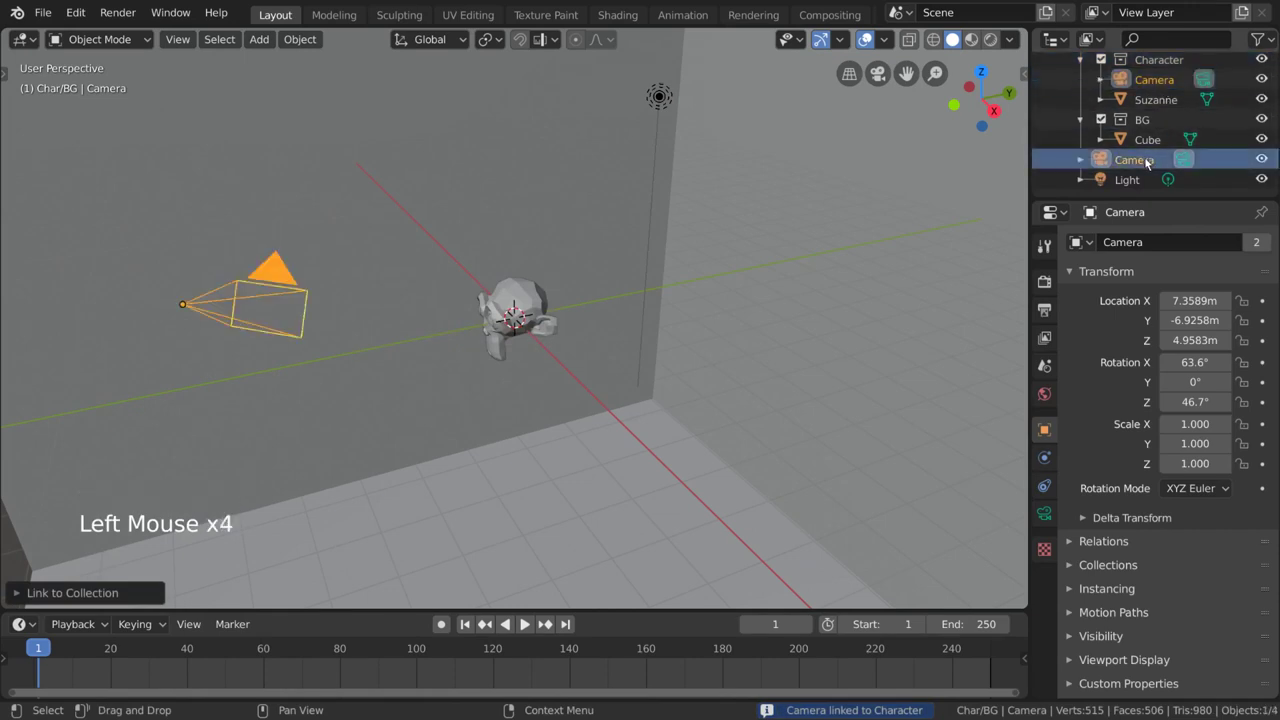
left_click(1155, 80)
left_click(1262, 80)
left_click(1262, 80)
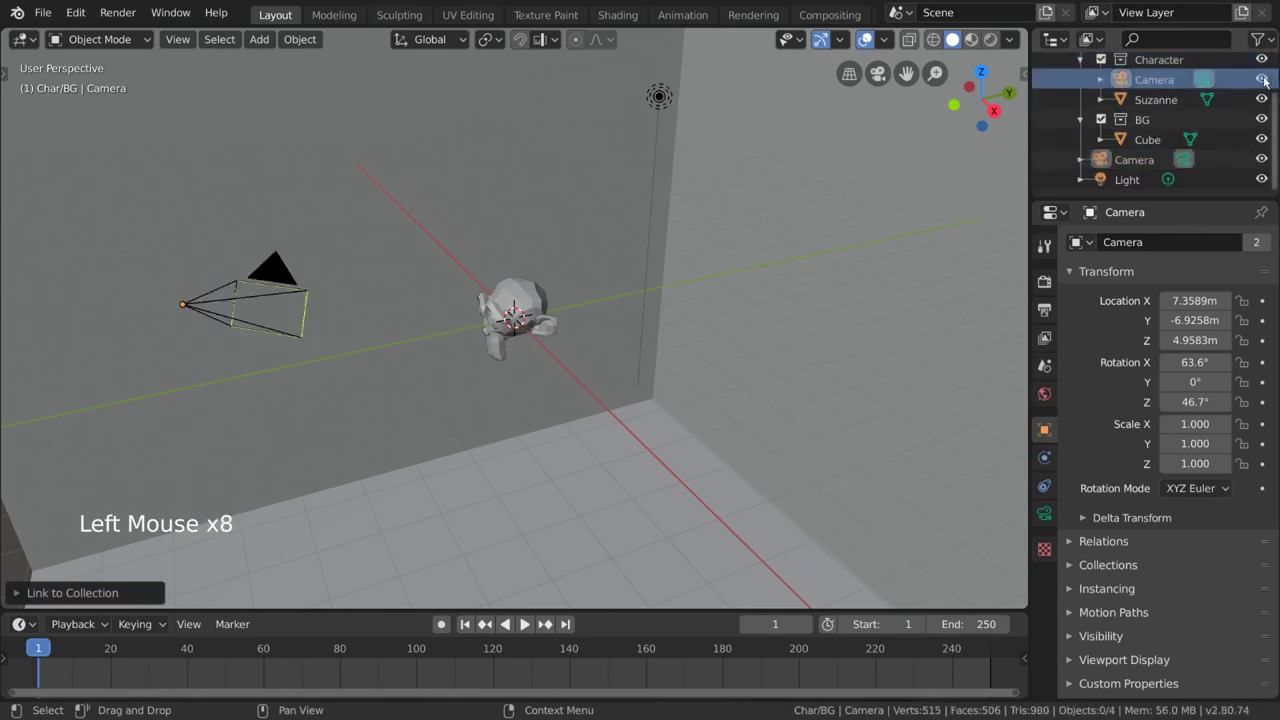
right_click(1158, 84)
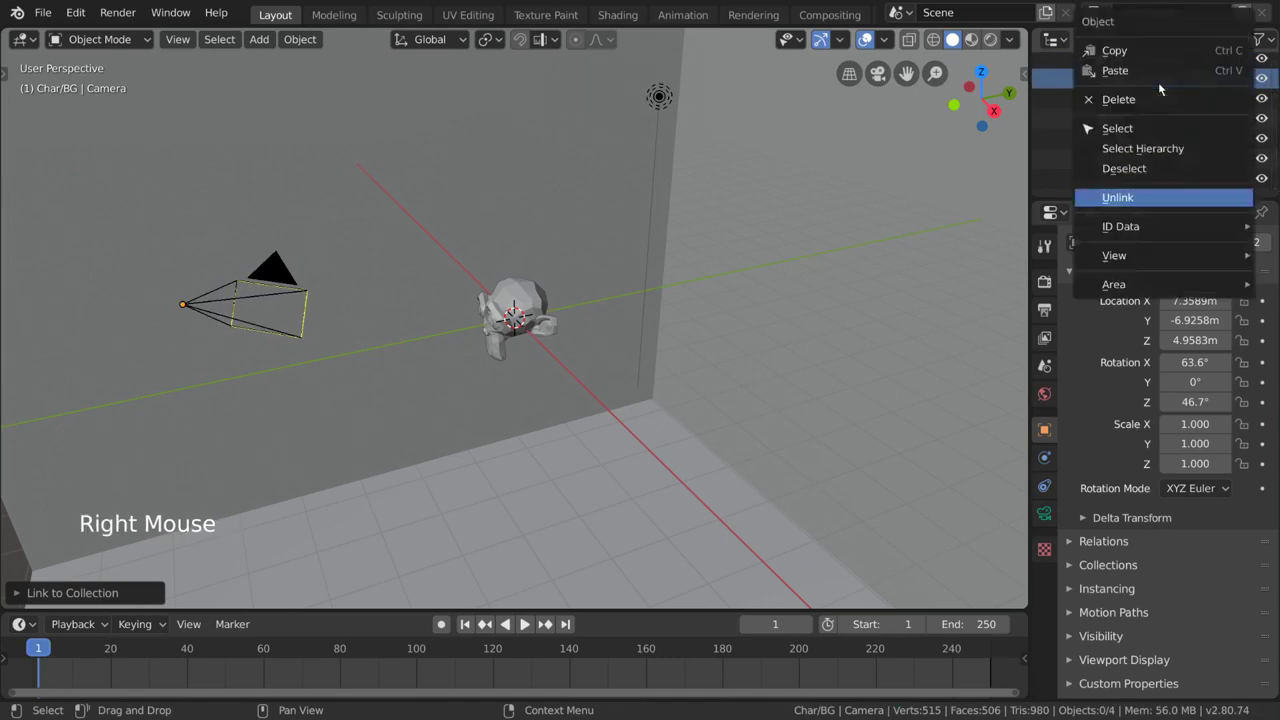
left_click(1185, 199)
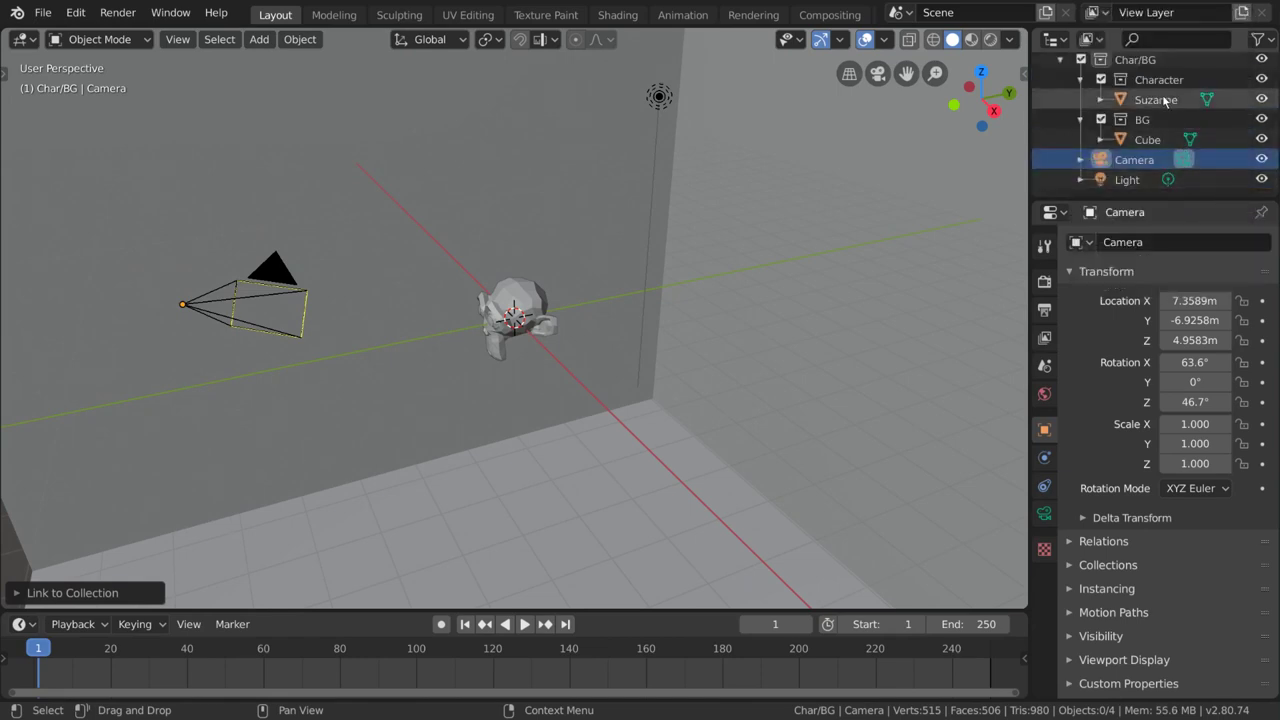
Collapse BG and Character, re-expanding each briefly to check the Cube and Suzanne.
scroll(1165, 101, "up", 2)
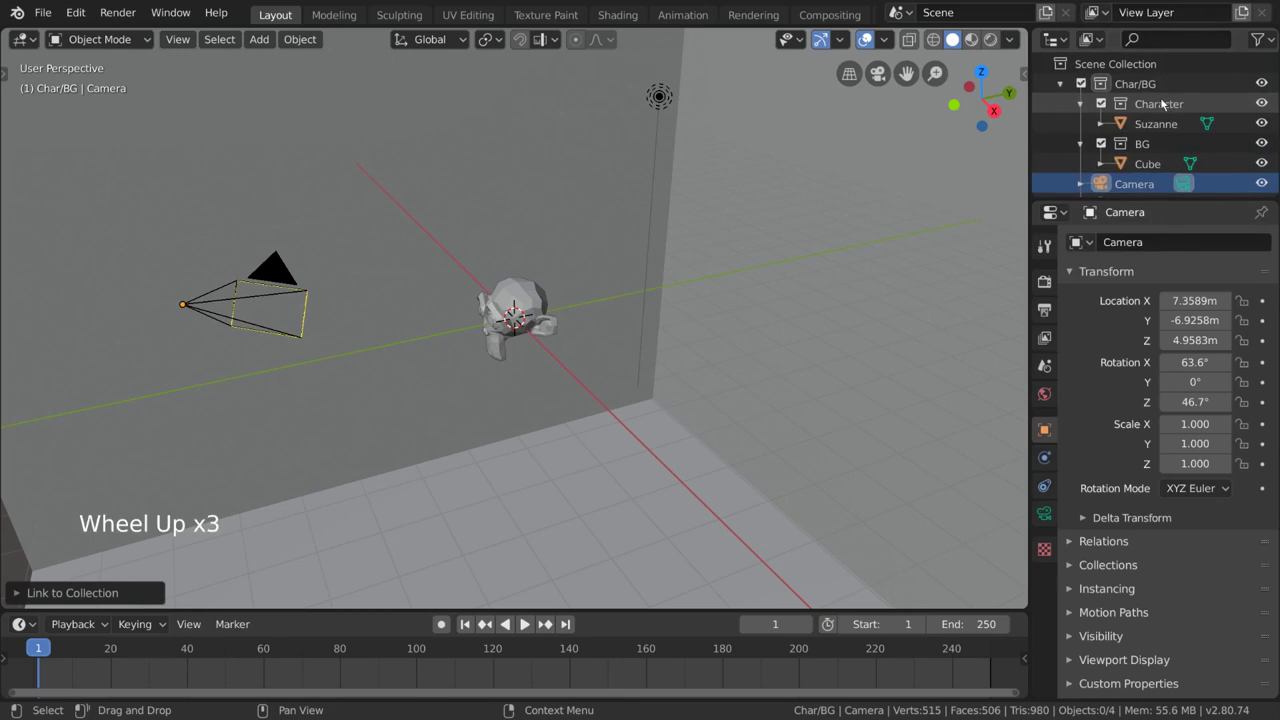
scroll(1163, 105, "down", 2)
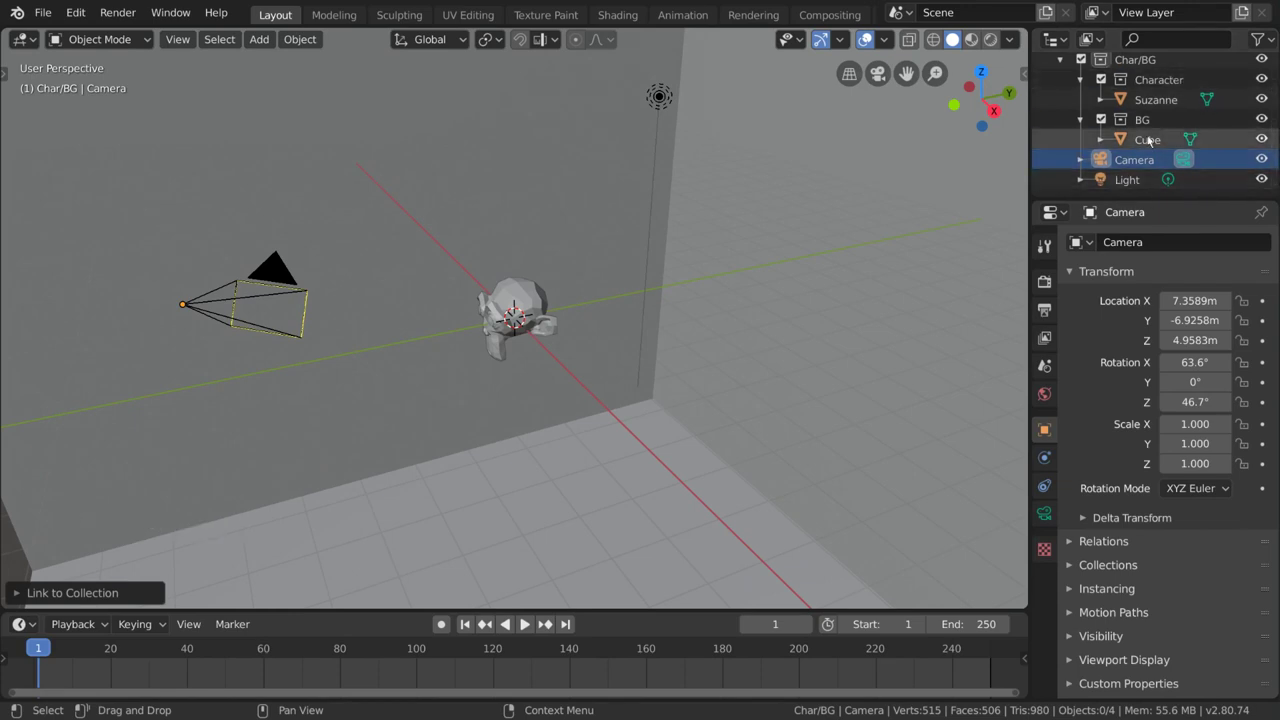
left_click(1080, 119)
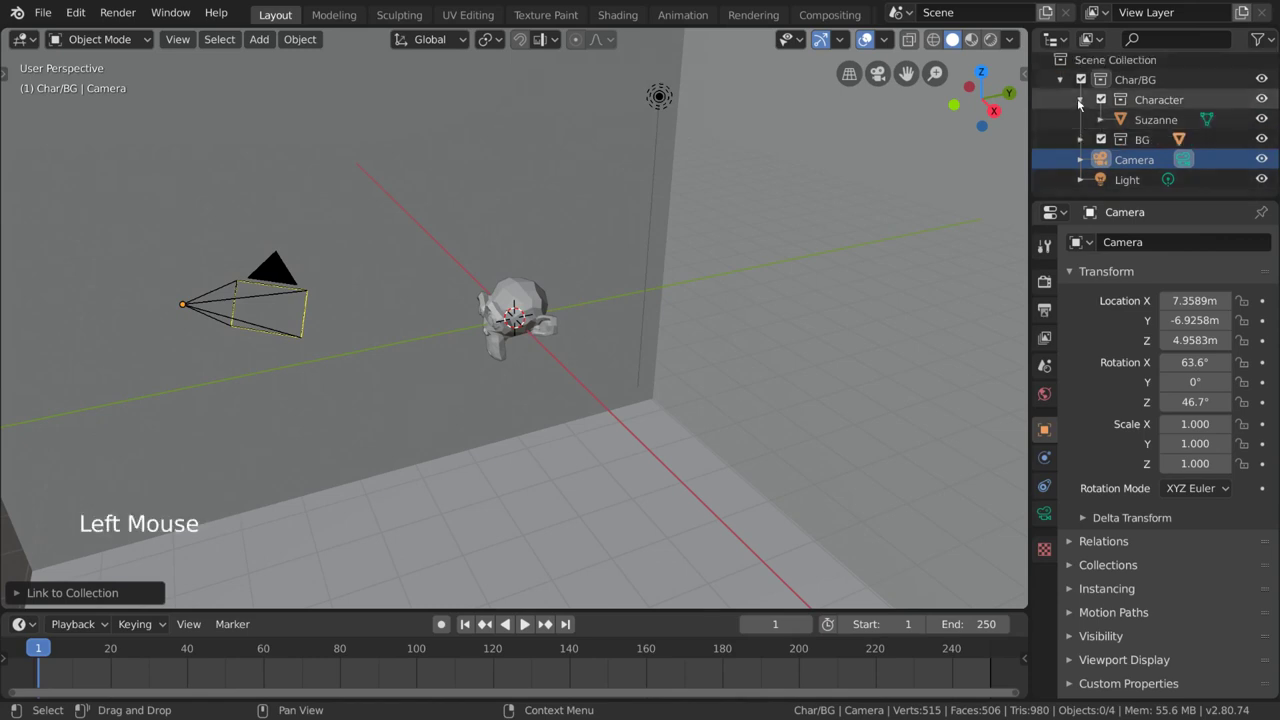
left_click(1080, 100)
scroll(1208, 131, "up", 1)
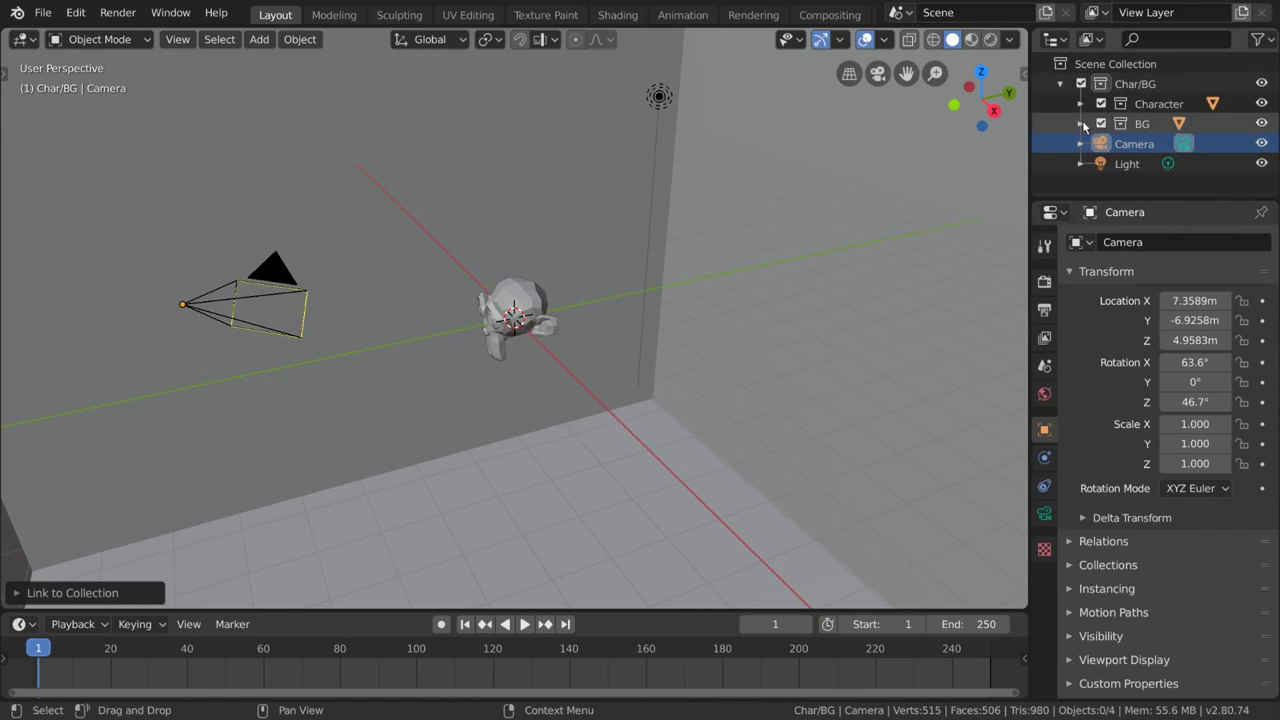
left_click(1082, 124)
left_click(1081, 124)
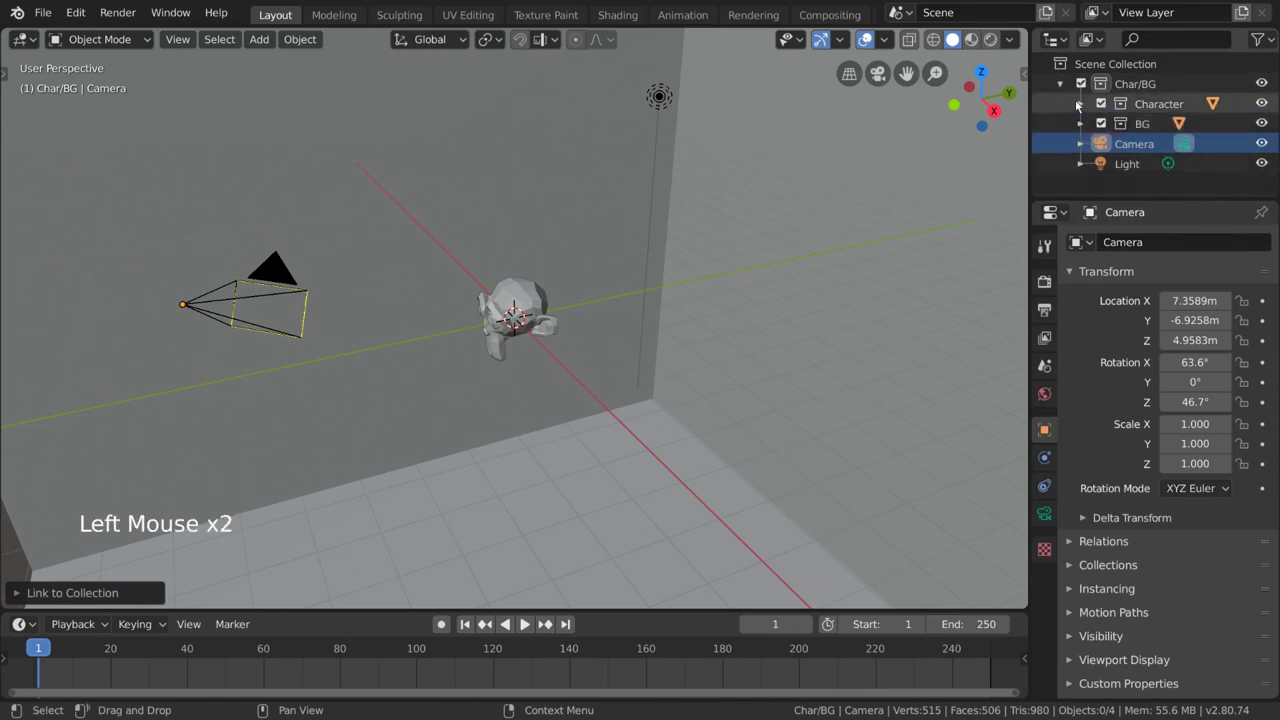
left_click(1080, 104)
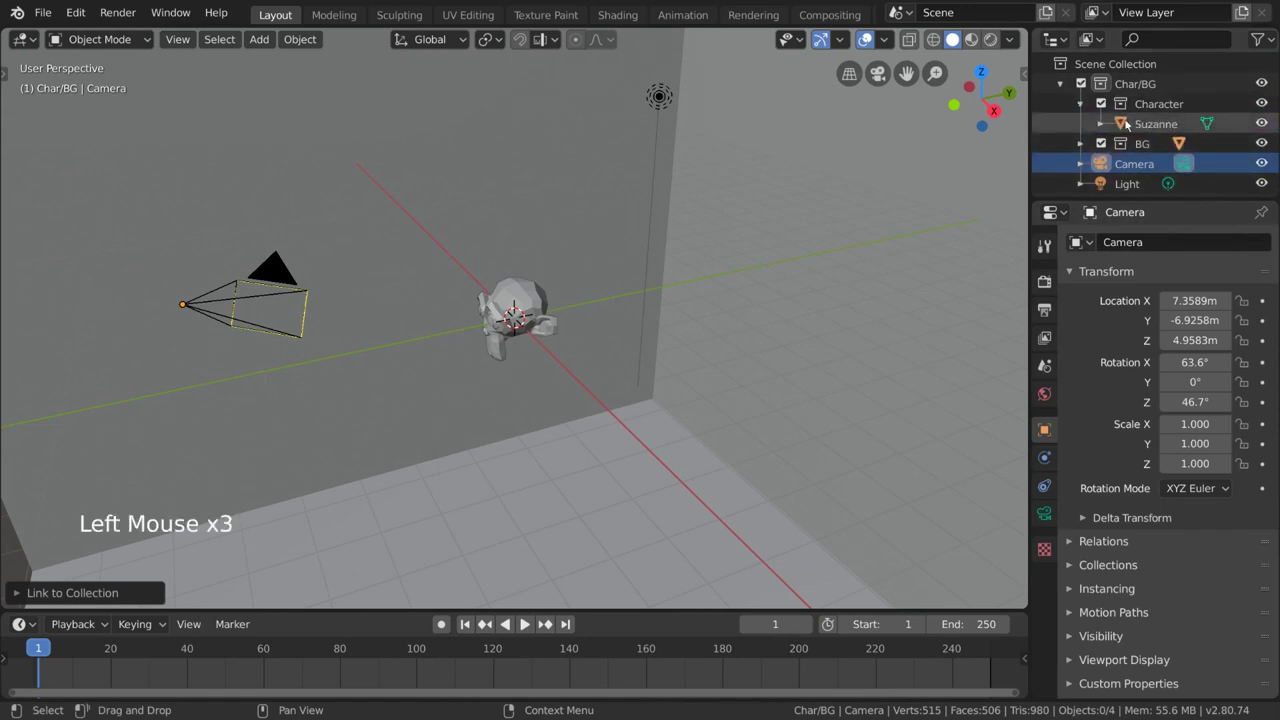
left_click(1082, 105)
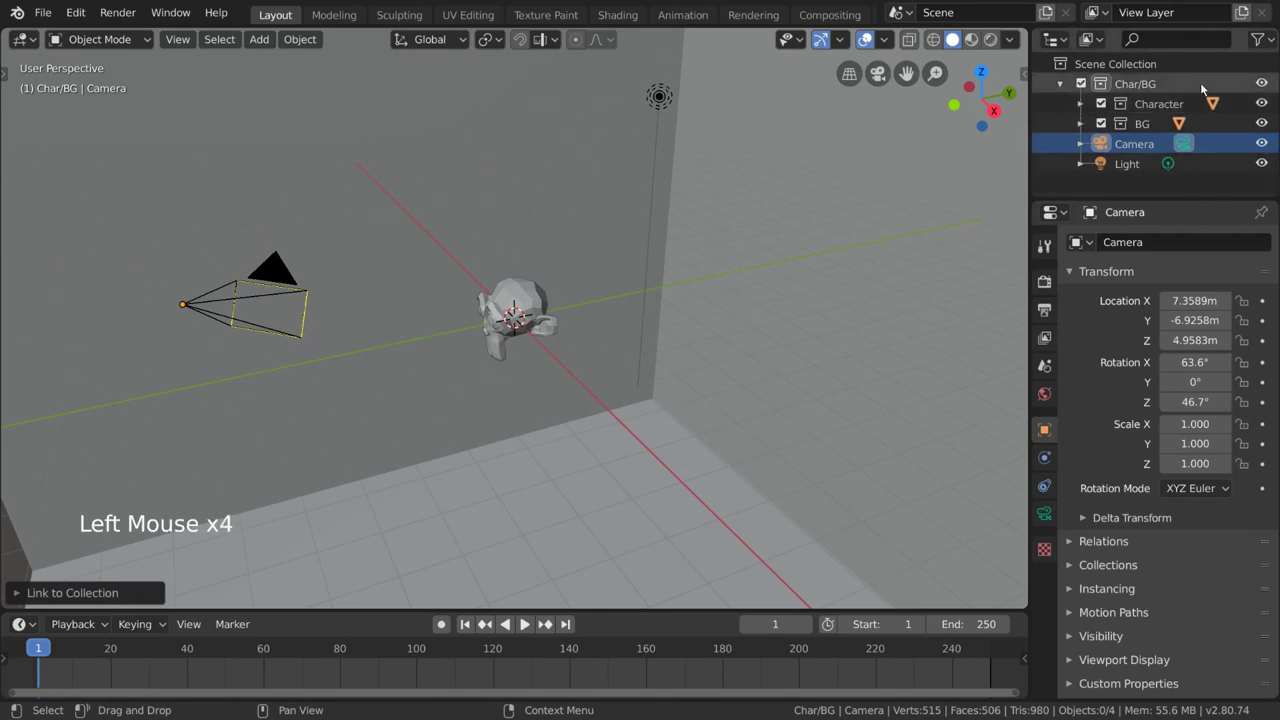
Fold Char/BG so its Character, BG, Camera and Light rows are hidden.
left_click(1061, 85)
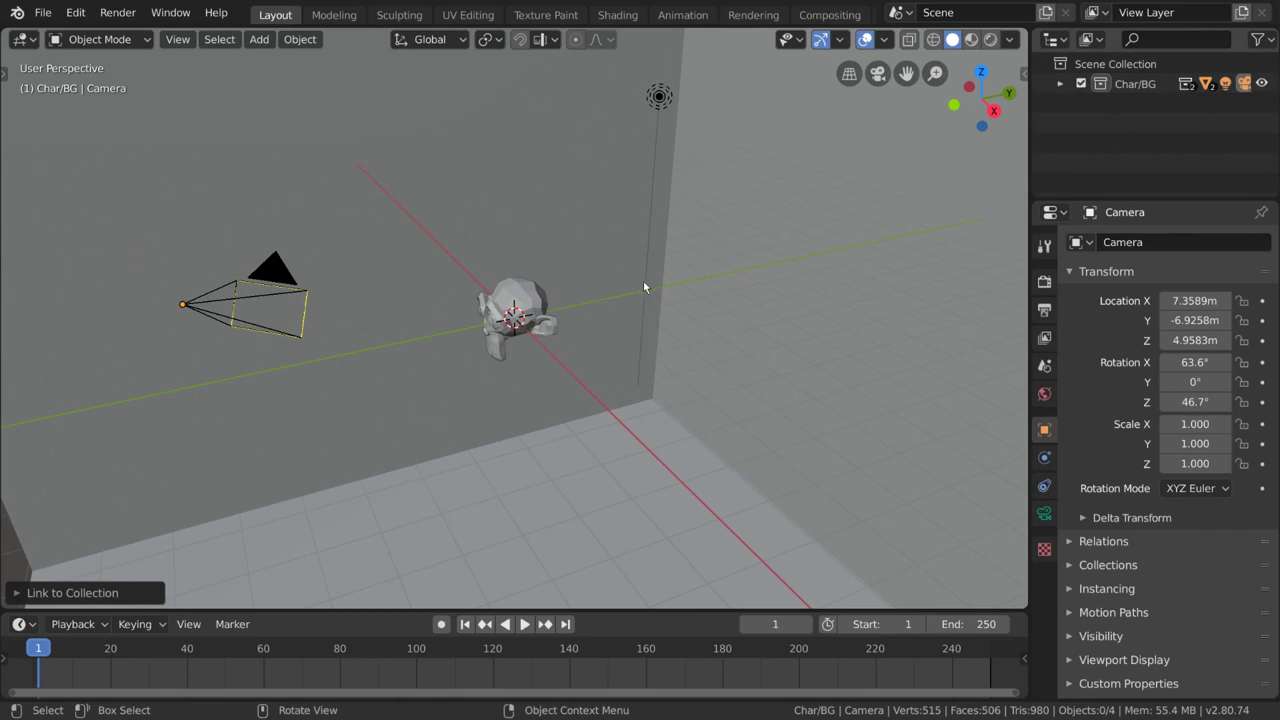
Delete Char/BG keeping its contents, then expand BG and Character to show Cube and Suzanne.
left_click(1153, 83)
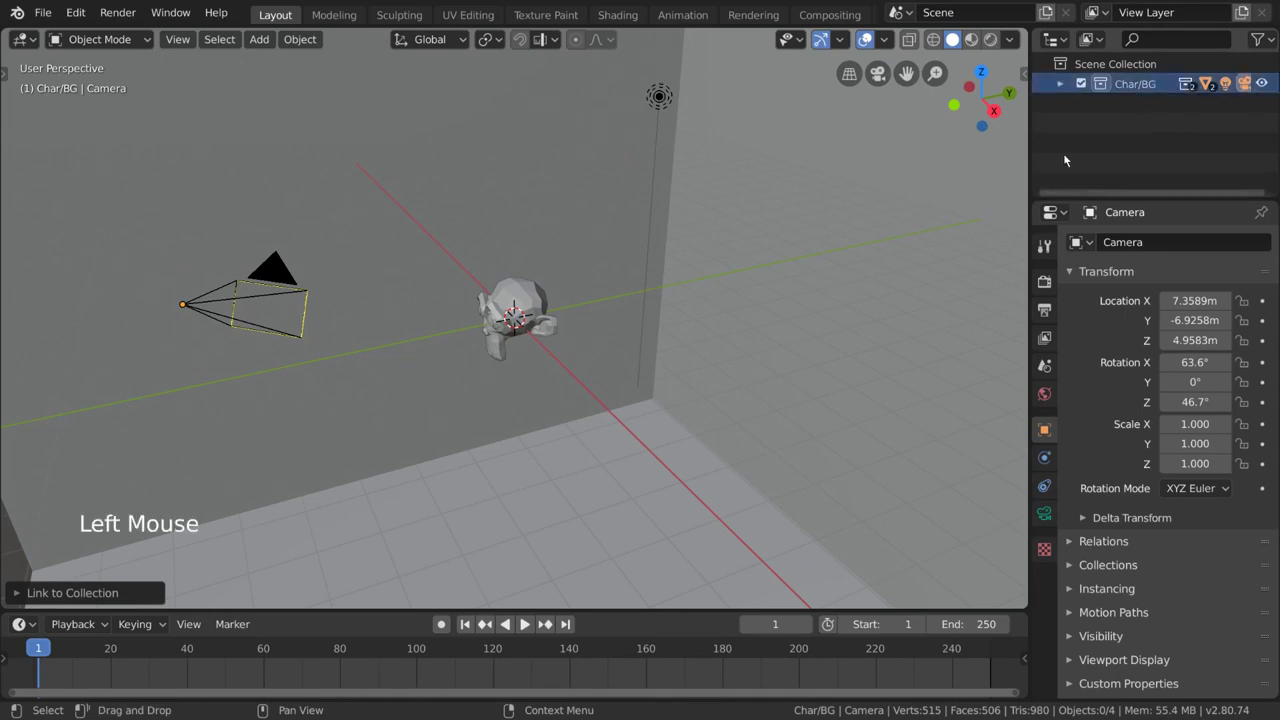
key("Delete")
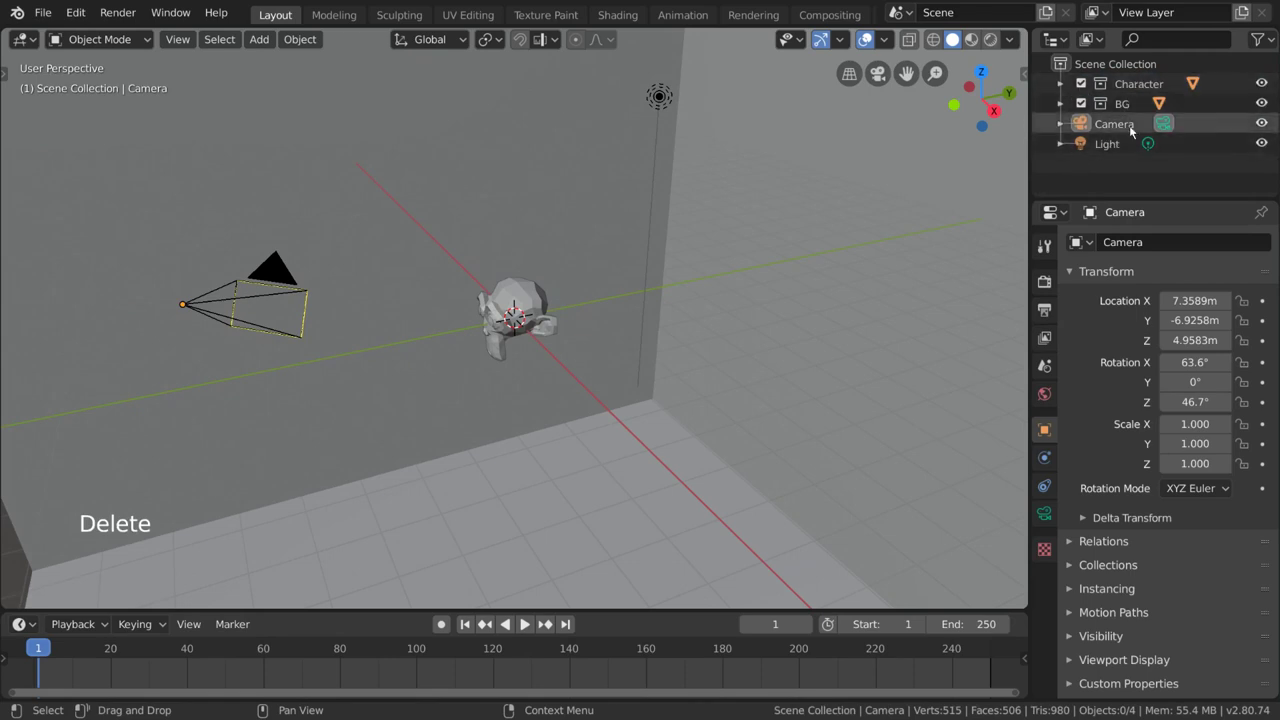
left_click(1062, 104)
left_click(1061, 84)
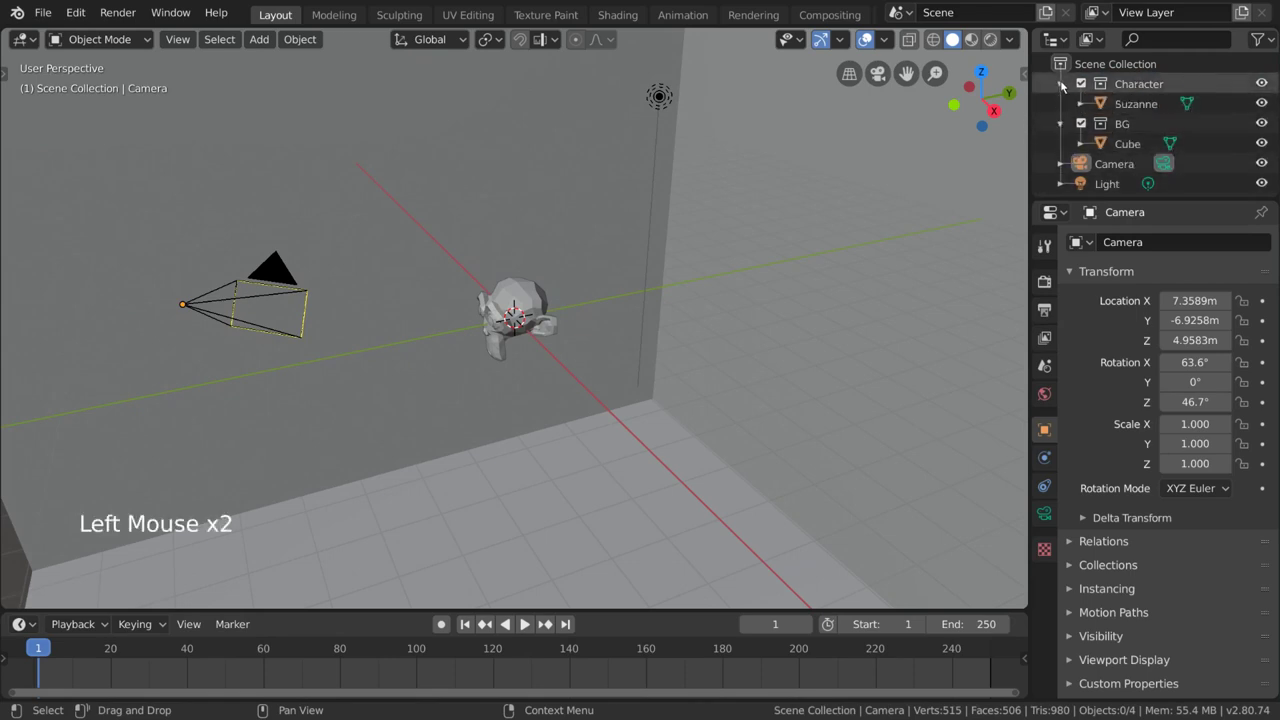
scroll(1180, 117, "down", 1)
scroll(1183, 125, "down", 1)
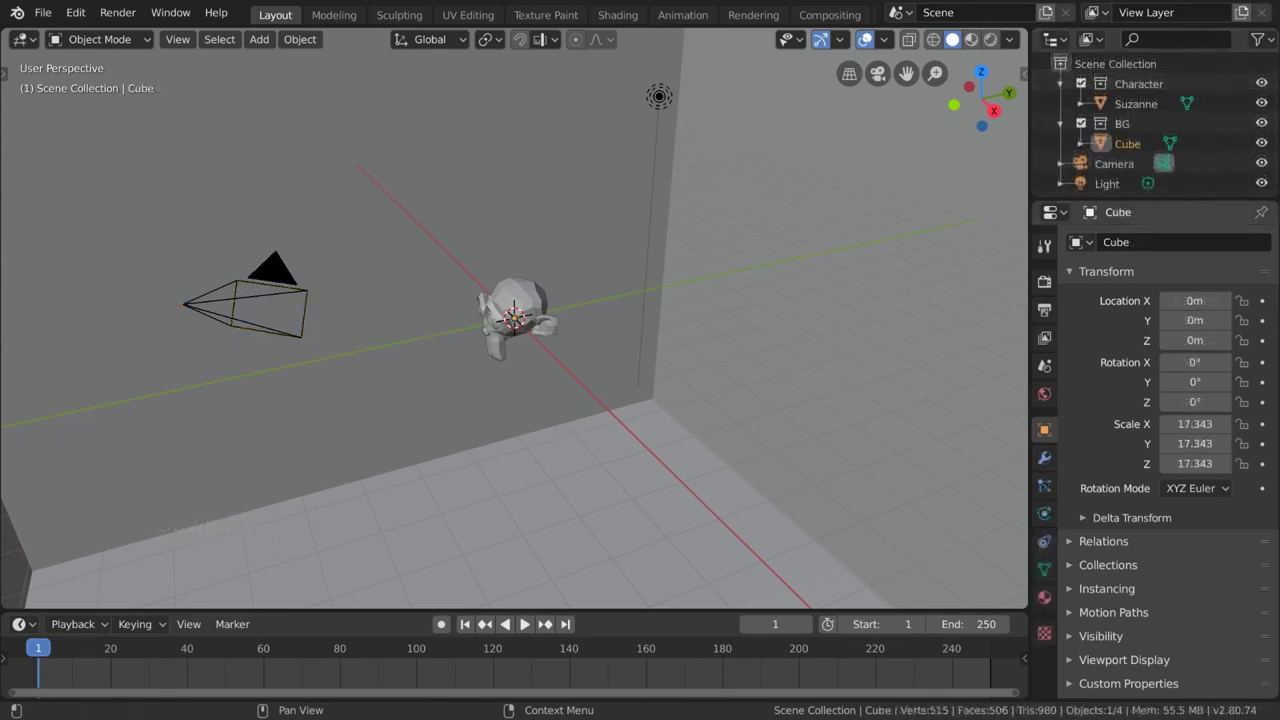
left_click(1262, 85)
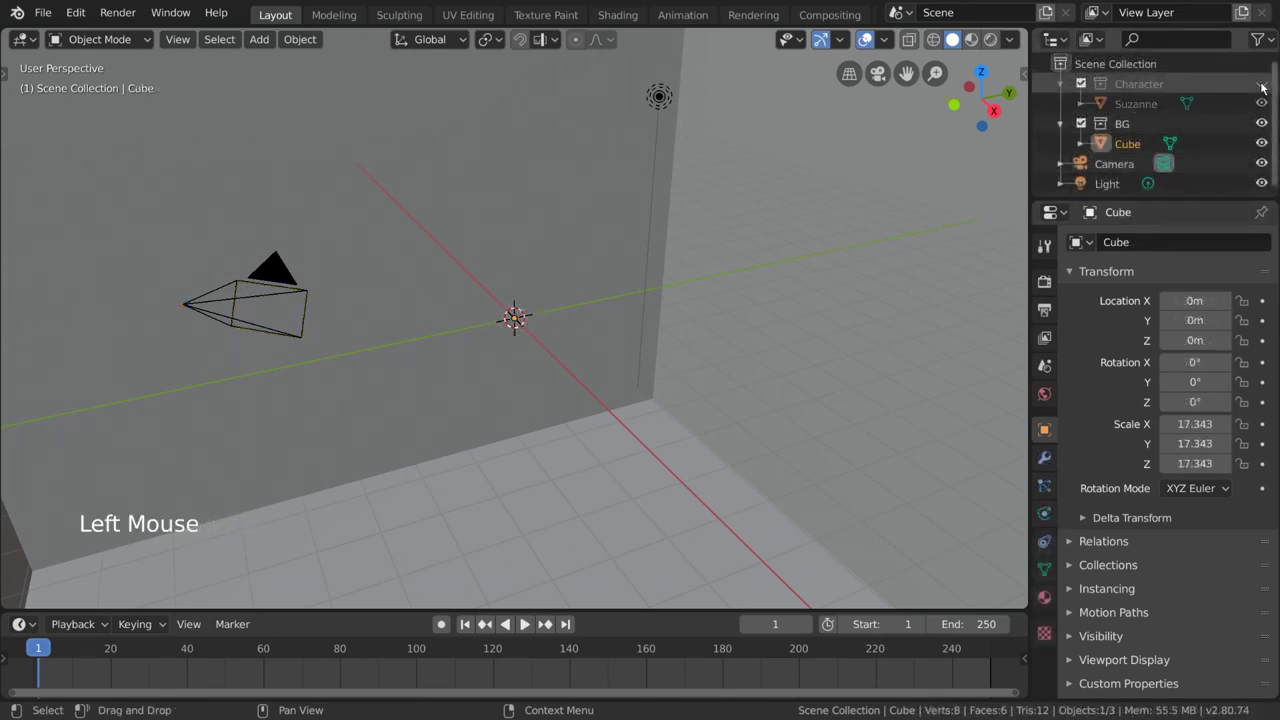
left_click(1262, 85)
left_click(1261, 124)
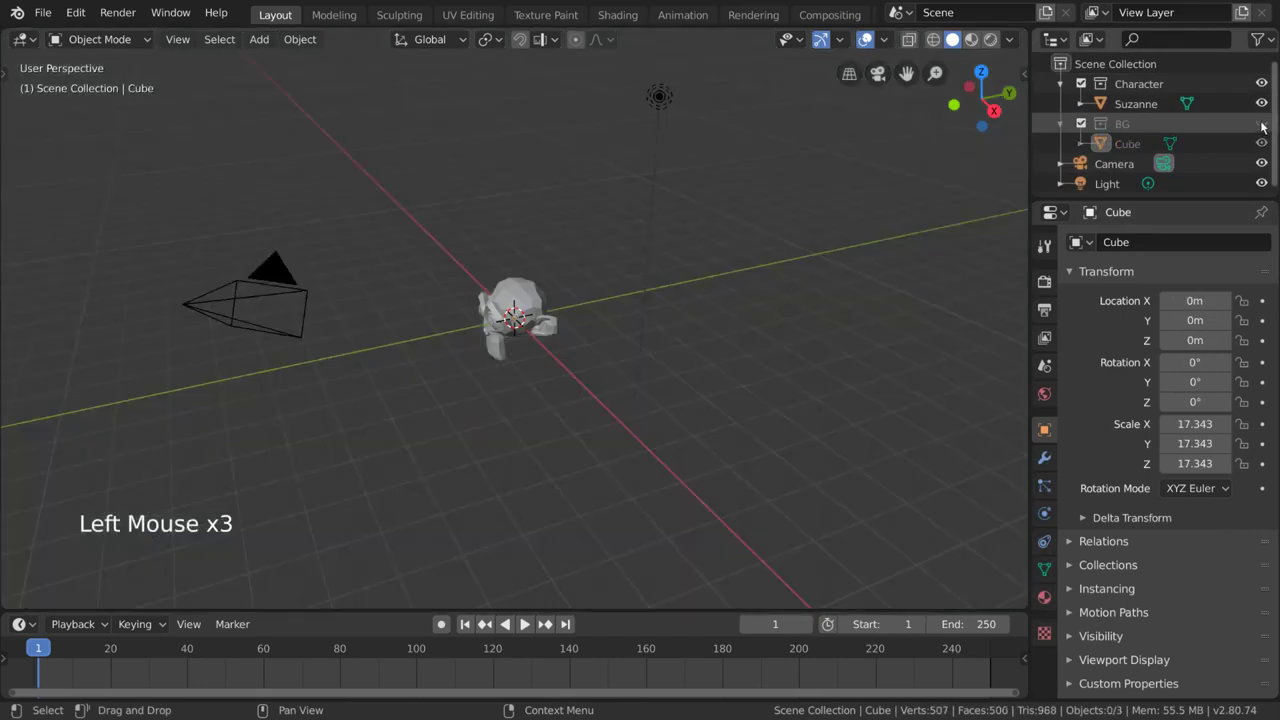
left_click(1261, 124)
left_click(1262, 164)
left_click(1262, 164)
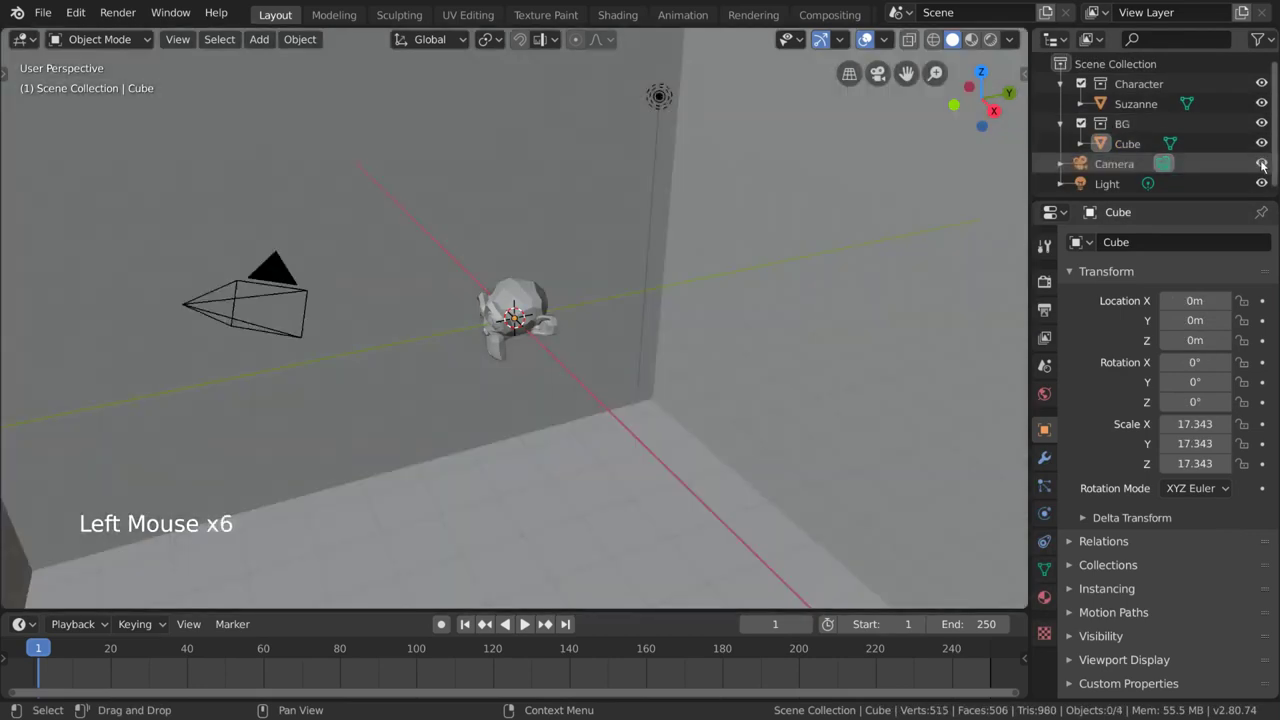
left_click(1262, 124)
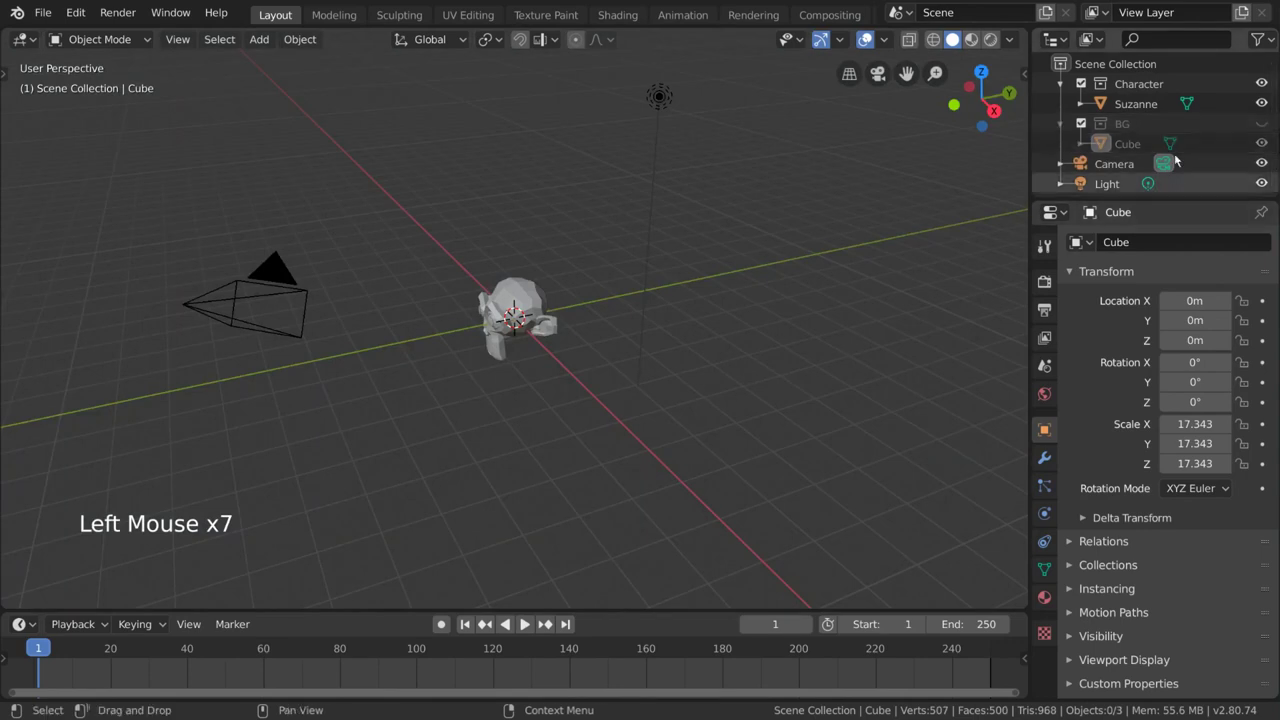
left_click(1262, 124)
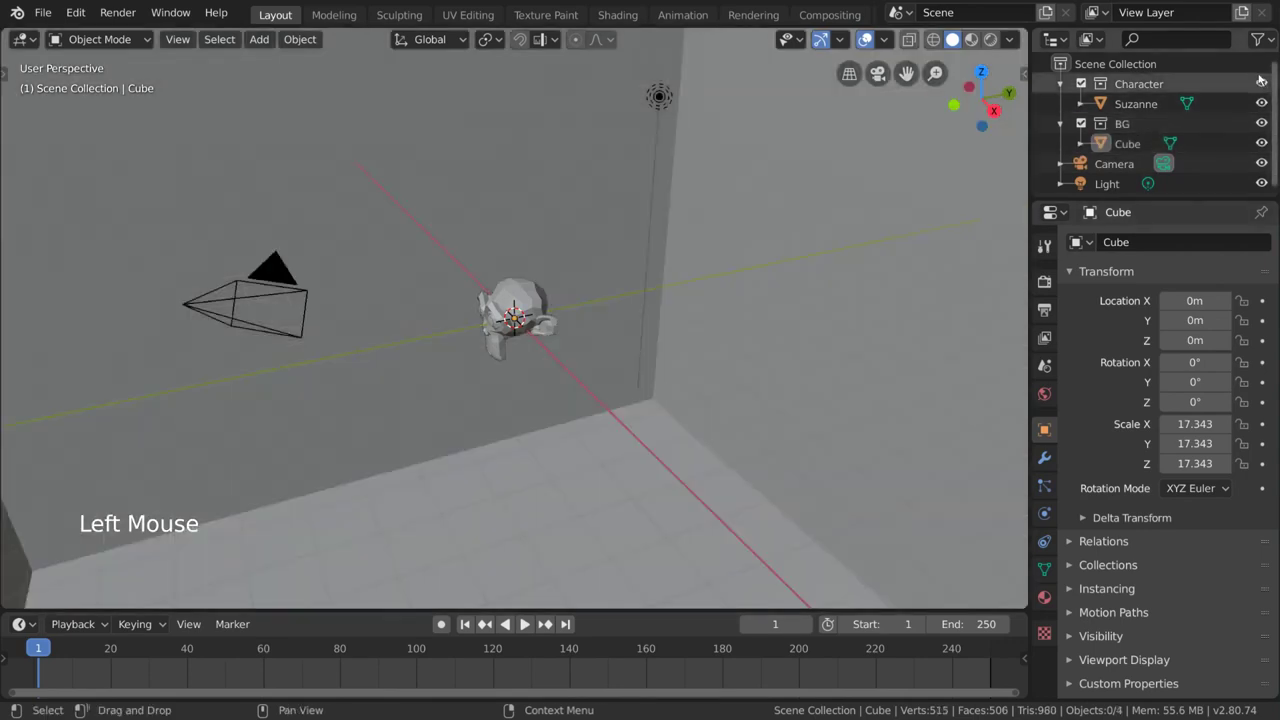
Show the Selectable column in the outliner, lock the Character collection, and verify Suzanne won't select.
left_click(1262, 40)
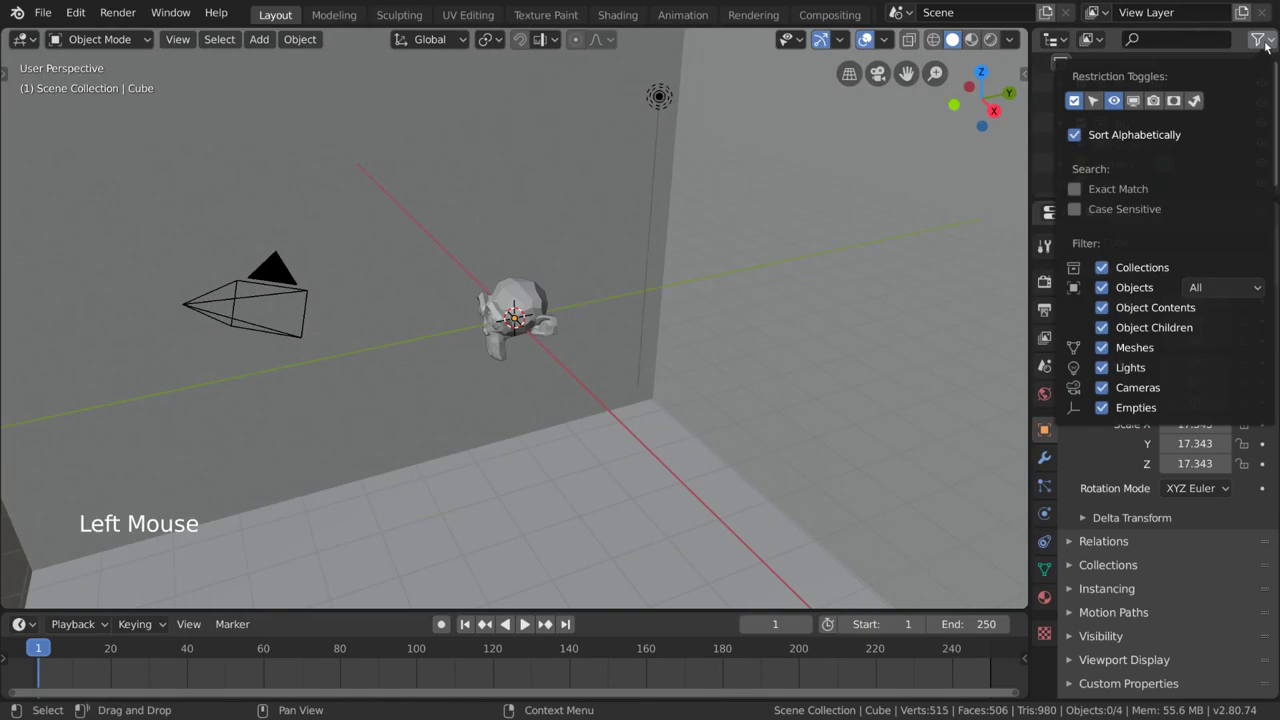
left_click(1095, 101)
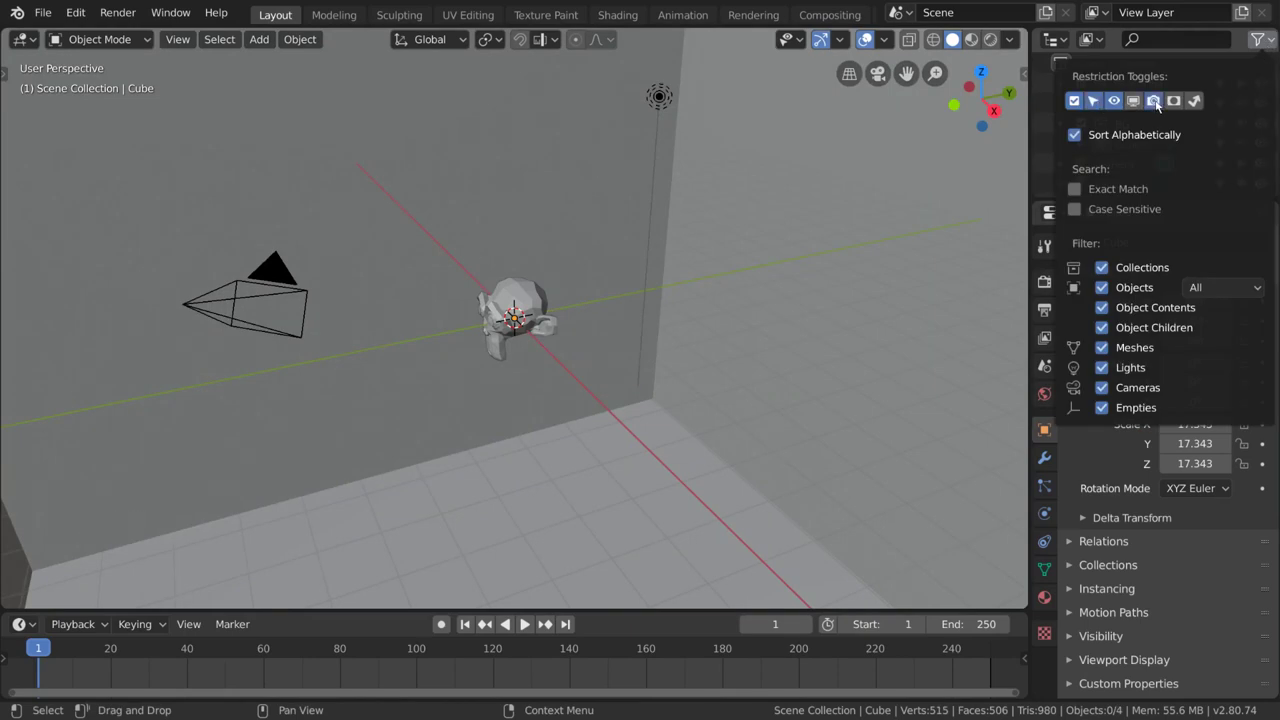
left_click(1221, 85)
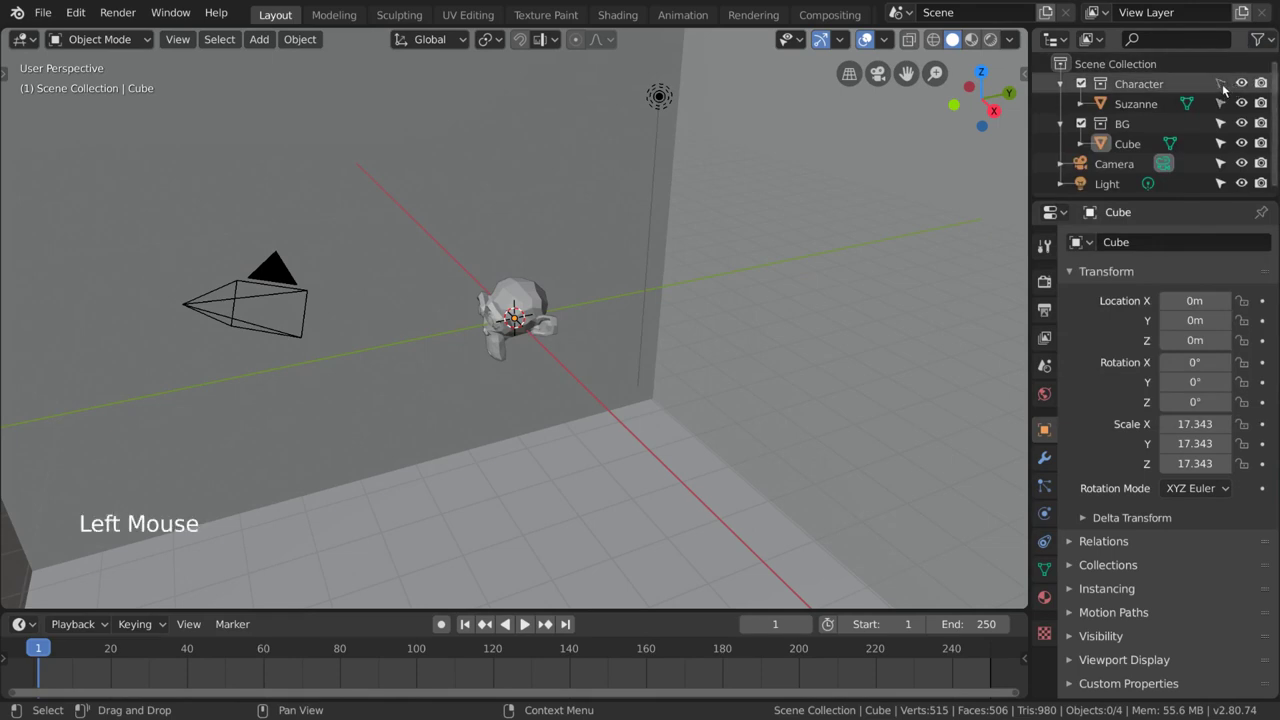
left_click(525, 294)
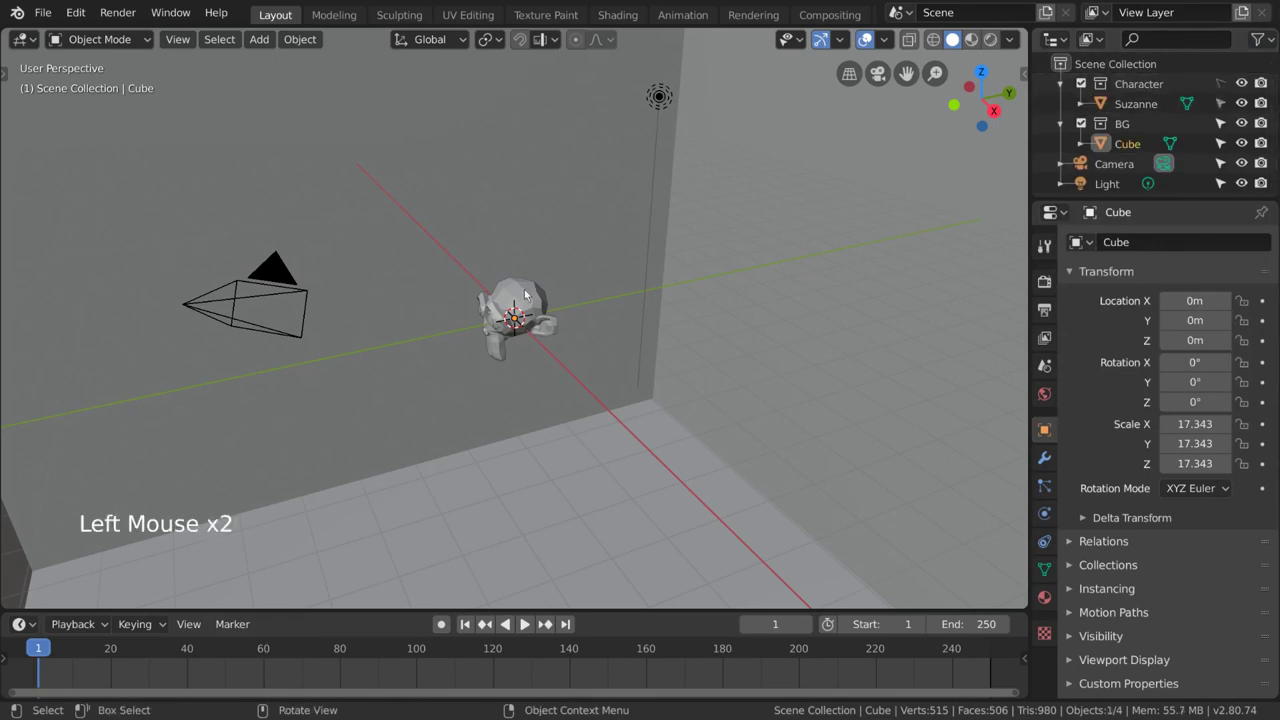